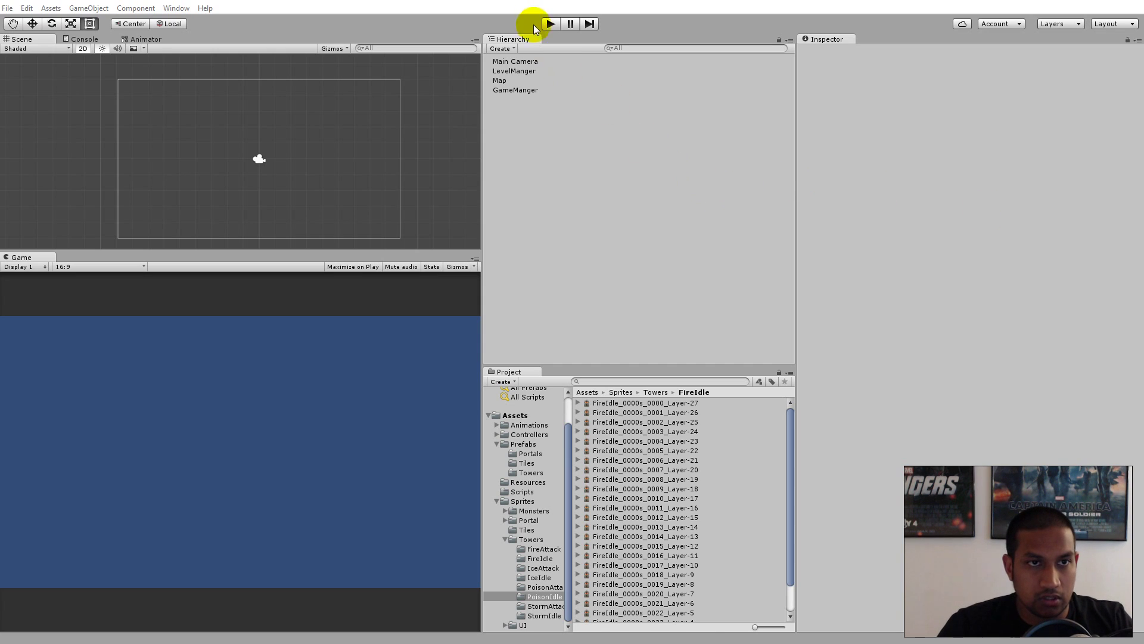
# - Run the game and place seven fire towers on the grass and sand tiles around the path
pyautogui.click(551, 24)
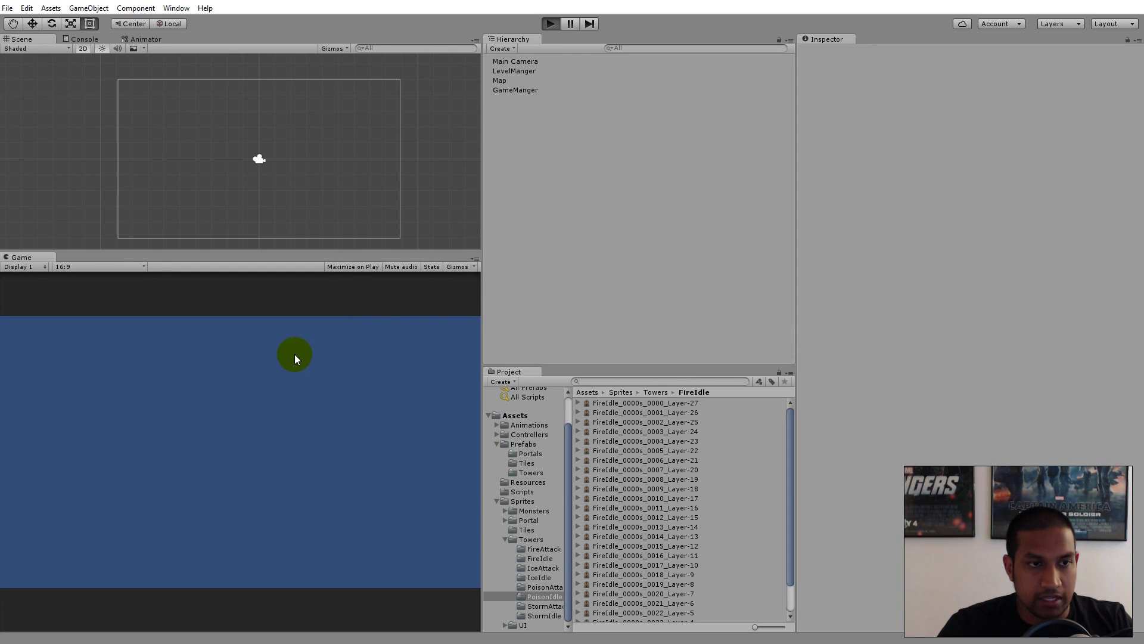
pyautogui.click(275, 358)
pyautogui.click(278, 417)
pyautogui.click(274, 441)
pyautogui.click(354, 400)
pyautogui.click(325, 356)
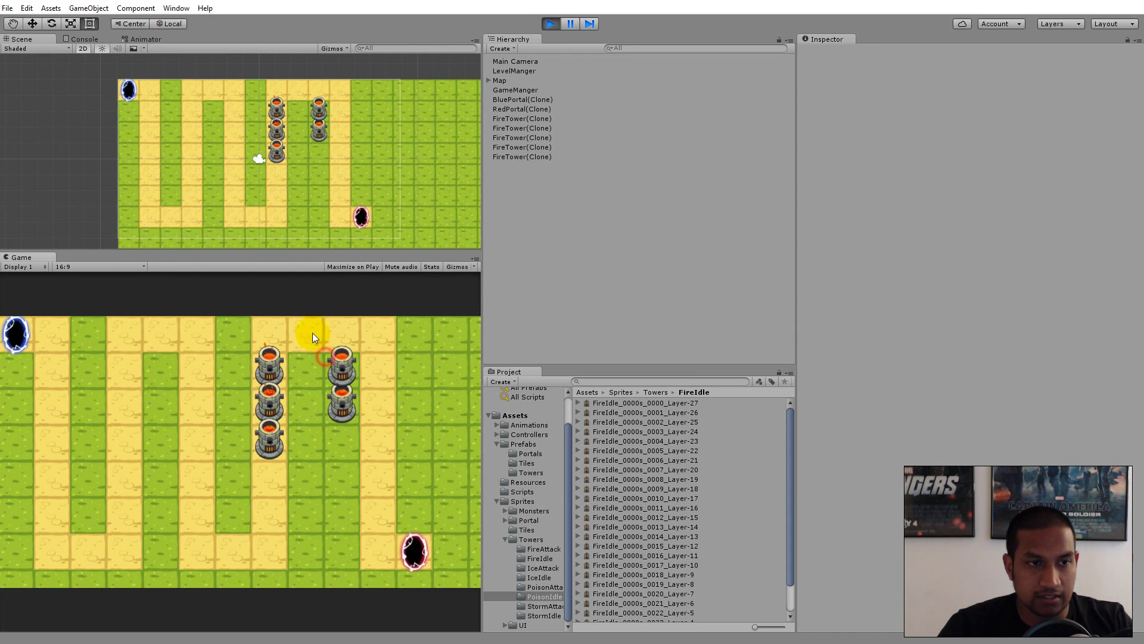
pyautogui.click(314, 335)
pyautogui.click(270, 330)
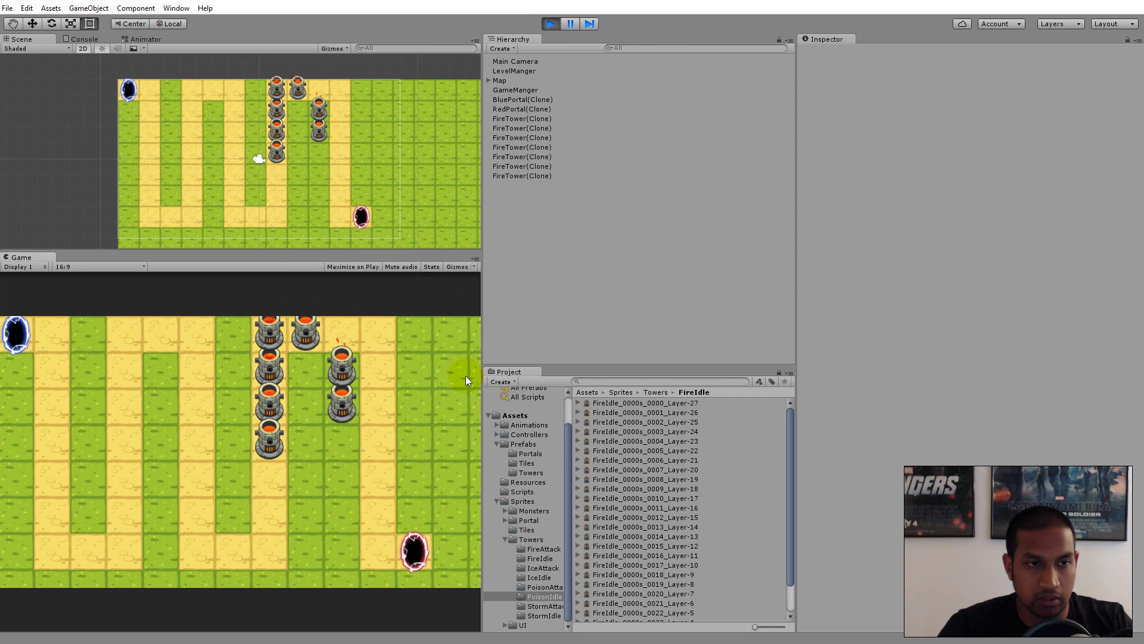
# - Set Order in Layer to 11 on the FireTower clone below the upper row while the game runs, and stop the game
pyautogui.scroll(3, 327, 75)
pyautogui.moveTo(328, 78); pyautogui.dragTo(299, 163, button='middle')
pyautogui.scroll(6, 358, 182)
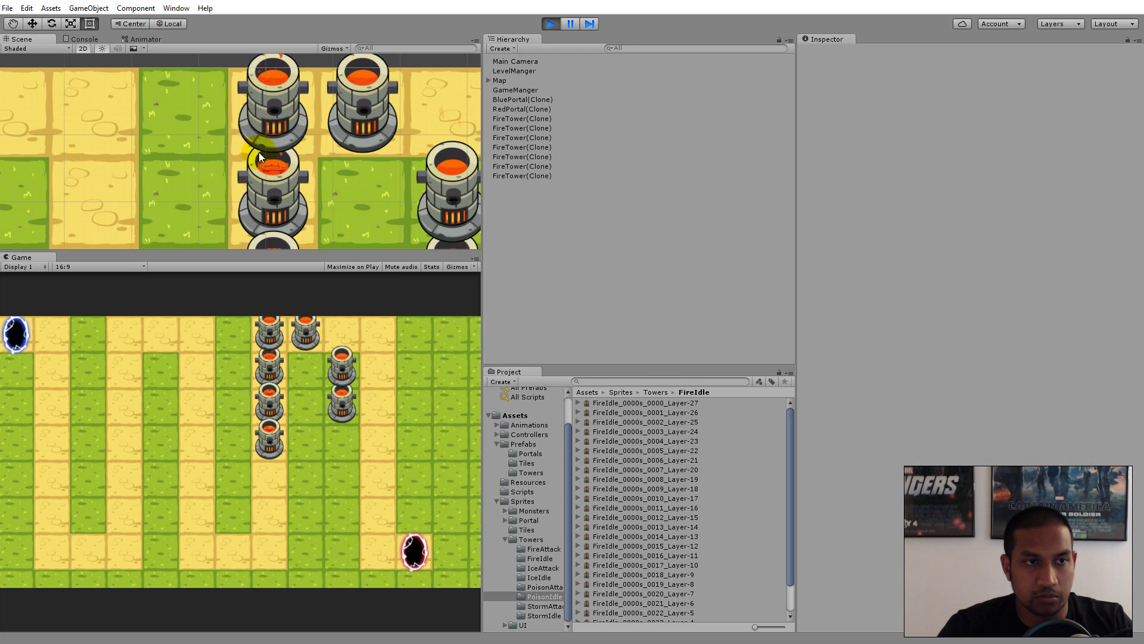
pyautogui.click(276, 179)
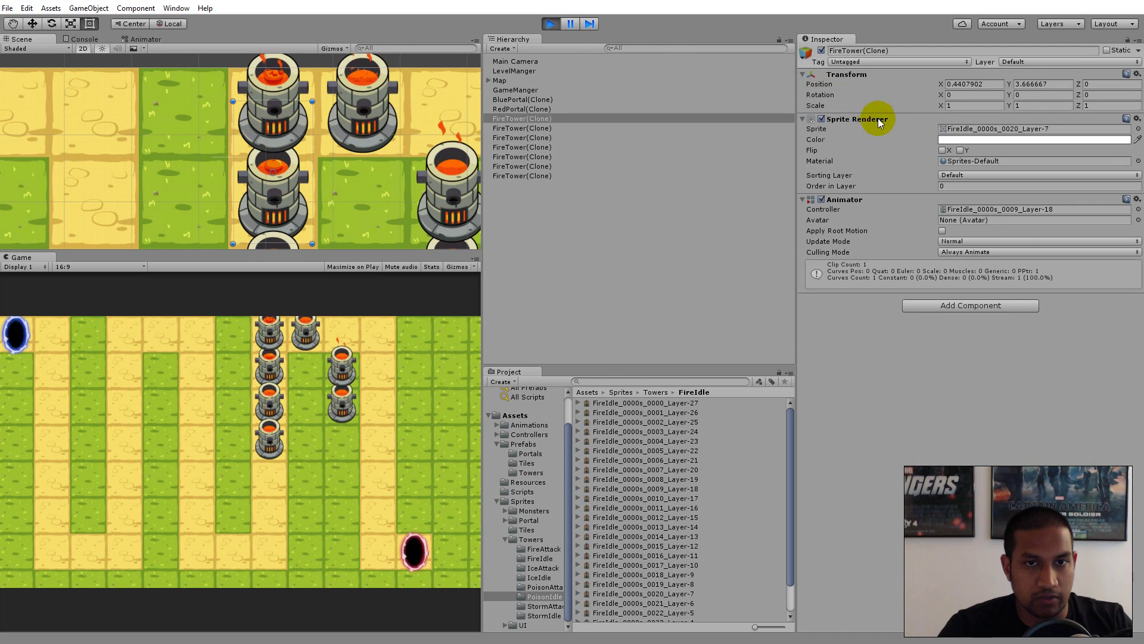
pyautogui.moveTo(837, 185); pyautogui.dragTo(843, 186)
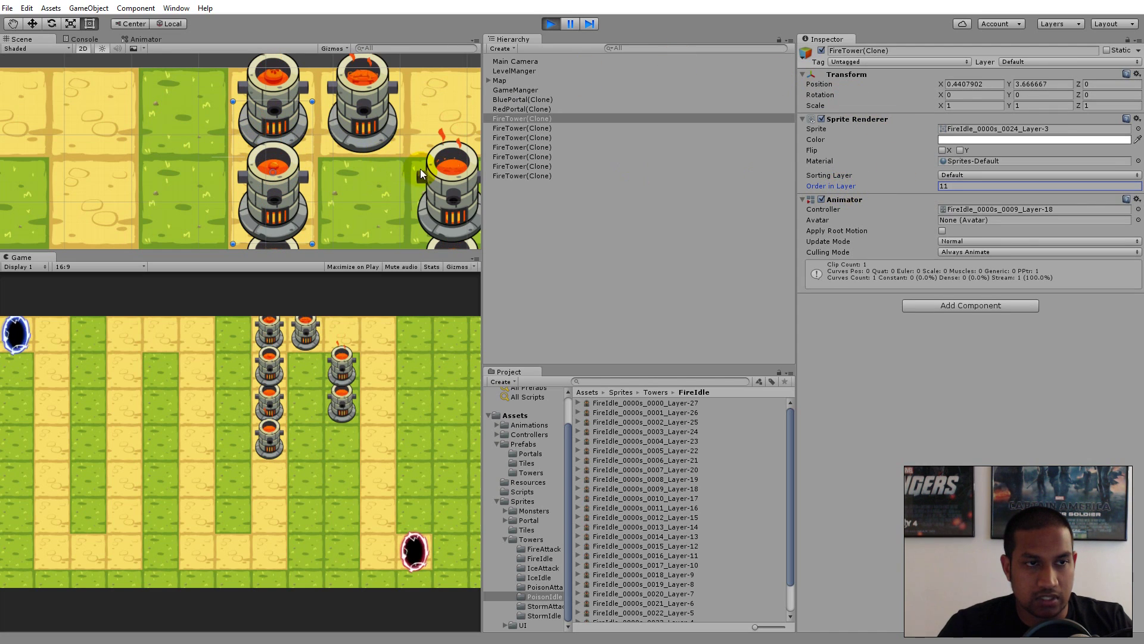
pyautogui.click(553, 23)
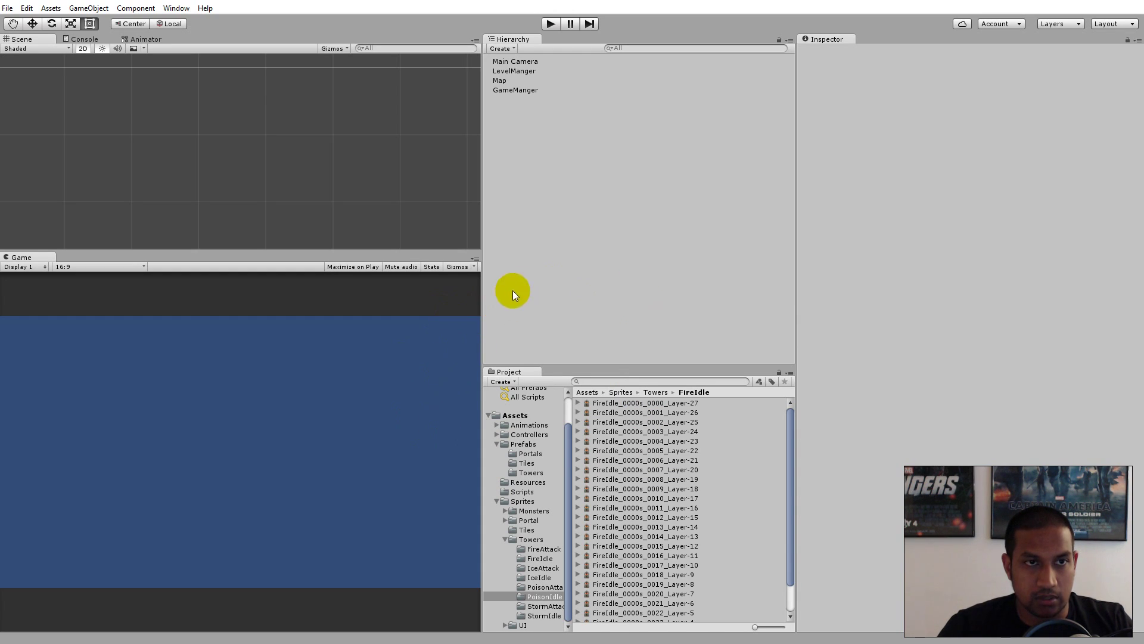
# - Add a UI Button to the scene and frame it in the scene view
pyautogui.click(504, 50)
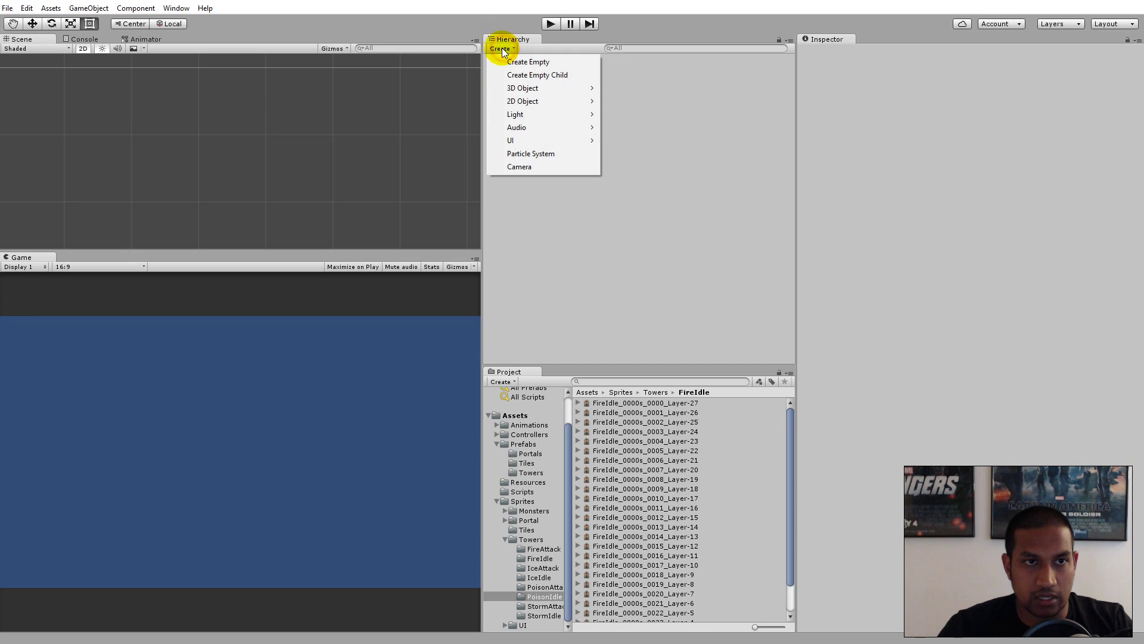
pyautogui.click(558, 143)
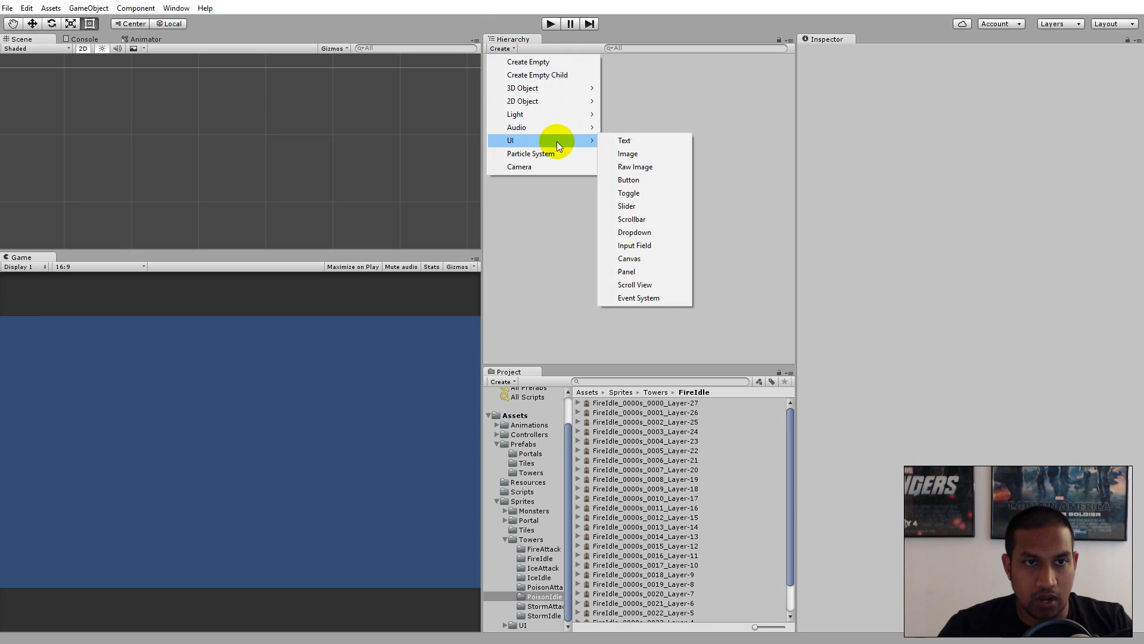
pyautogui.click(657, 178)
pyautogui.press('f')
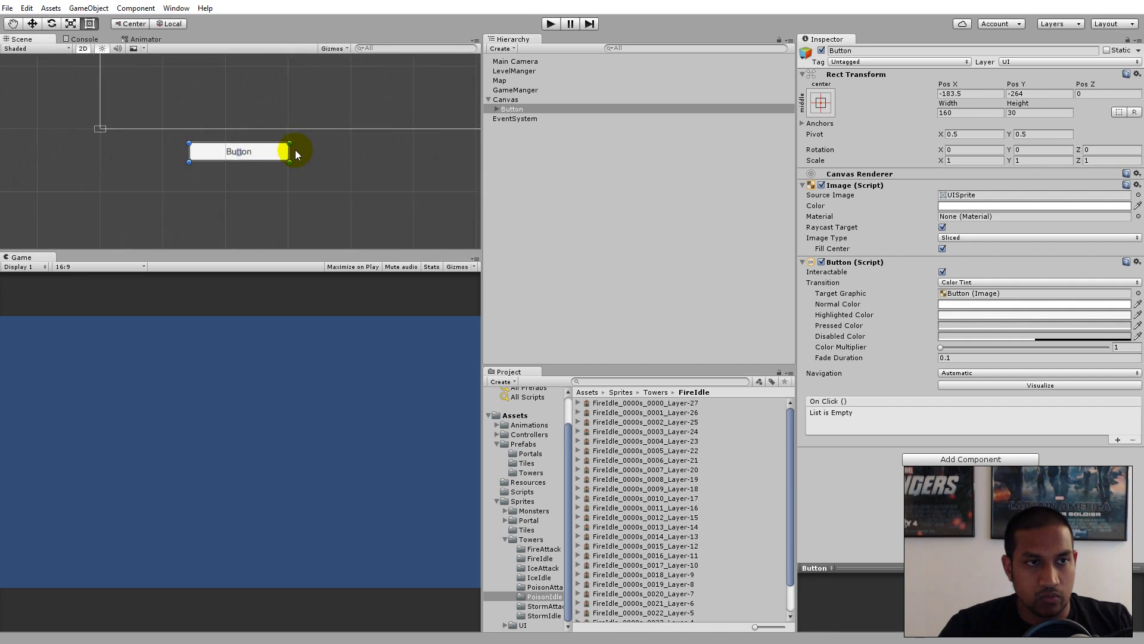
# - Move the Button inside the canvas frame to about X 171, Y 47
pyautogui.moveTo(259, 149); pyautogui.dragTo(327, 44)
pyautogui.press('f')
pyautogui.scroll(-2, 291, 128)
pyautogui.scroll(-1, 297, 193)
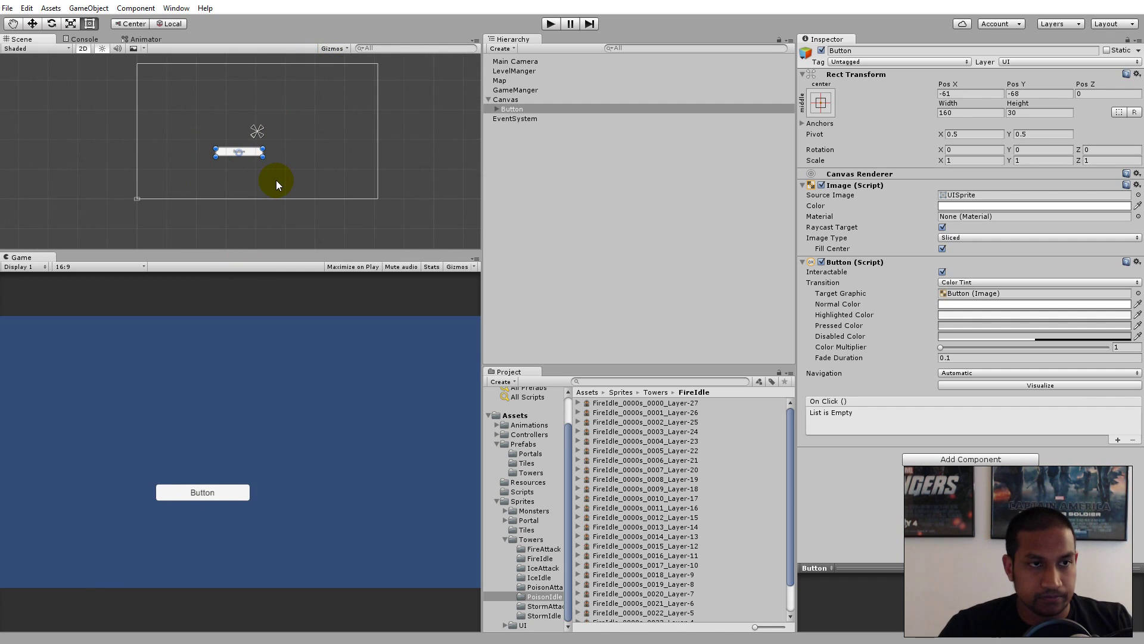
pyautogui.moveTo(245, 153); pyautogui.dragTo(302, 102)
pyautogui.press('f')
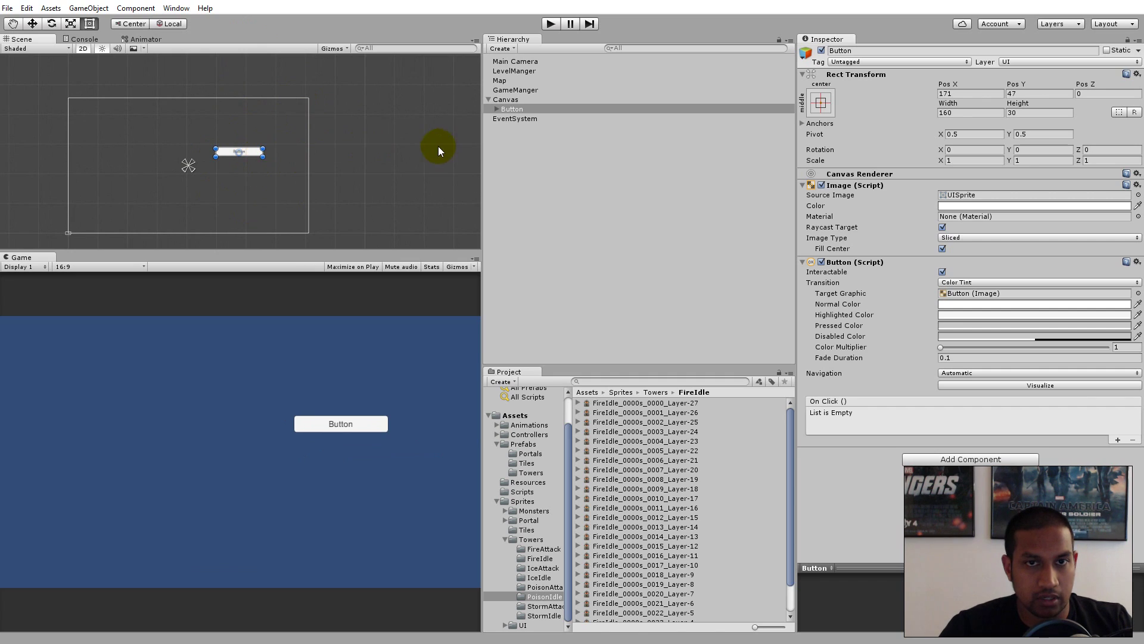
# - Examine the components of the Canvas, its child Button and the EventSystem
pyautogui.click(503, 99)
pyautogui.click(512, 109)
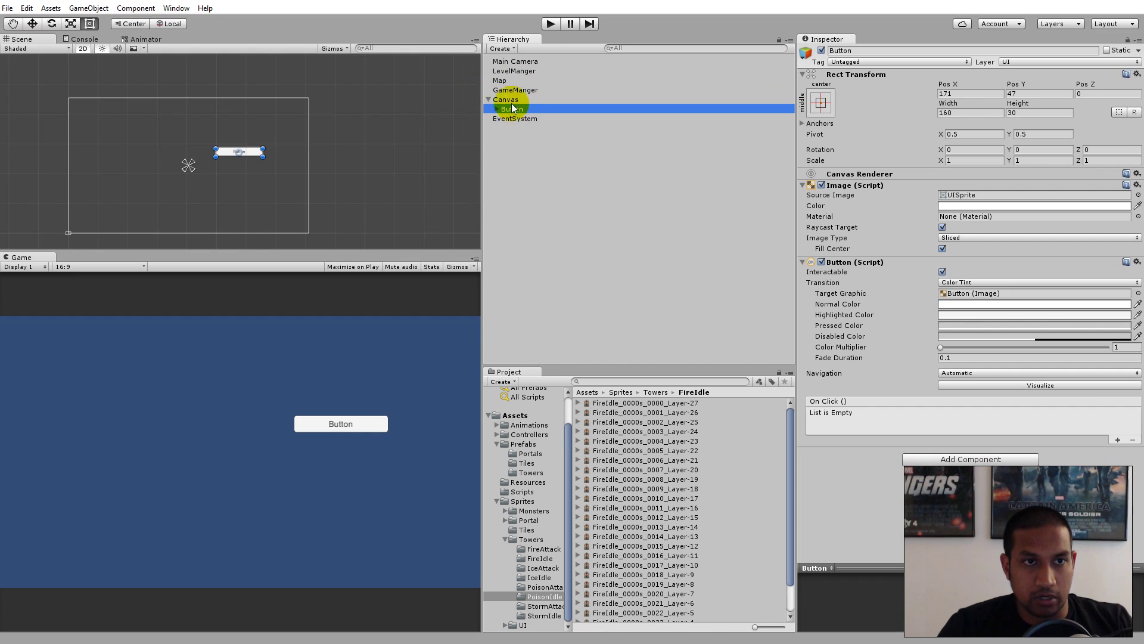
pyautogui.click(507, 99)
pyautogui.click(515, 120)
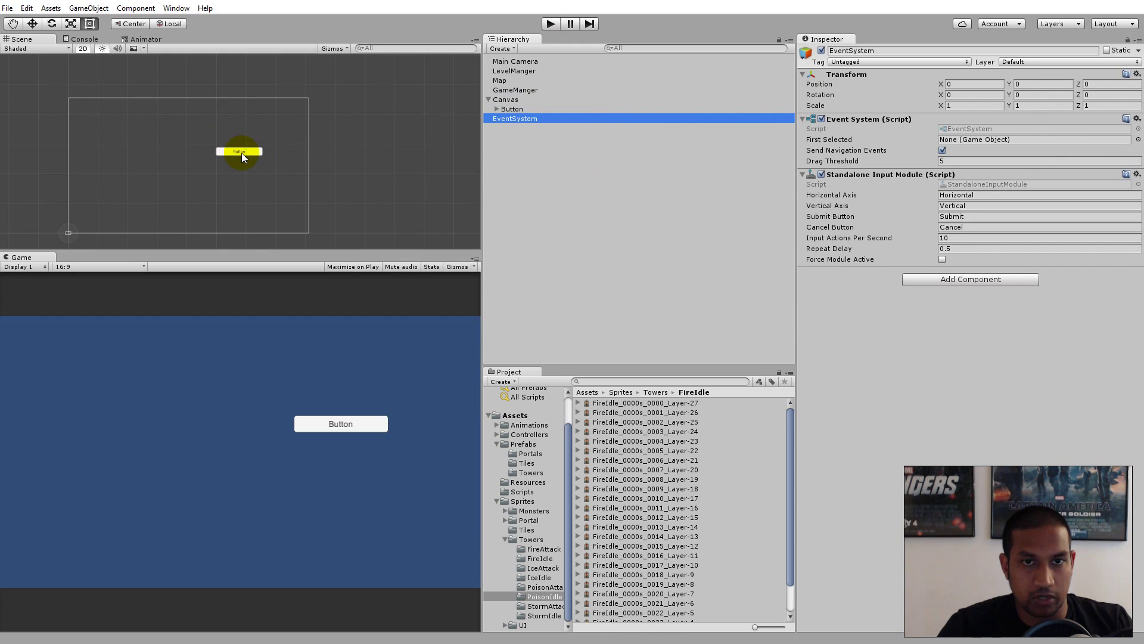
pyautogui.click(506, 99)
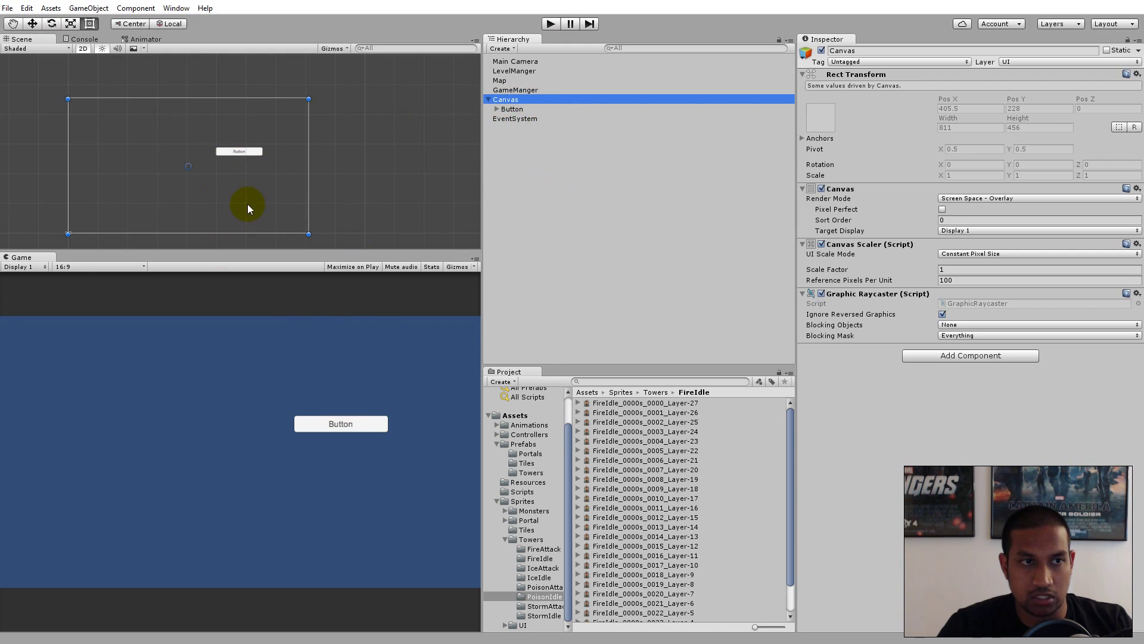
# - Take the Button out of the Canvas in the hierarchy and parent it under the Canvas again
pyautogui.moveTo(508, 109); pyautogui.dragTo(507, 93)
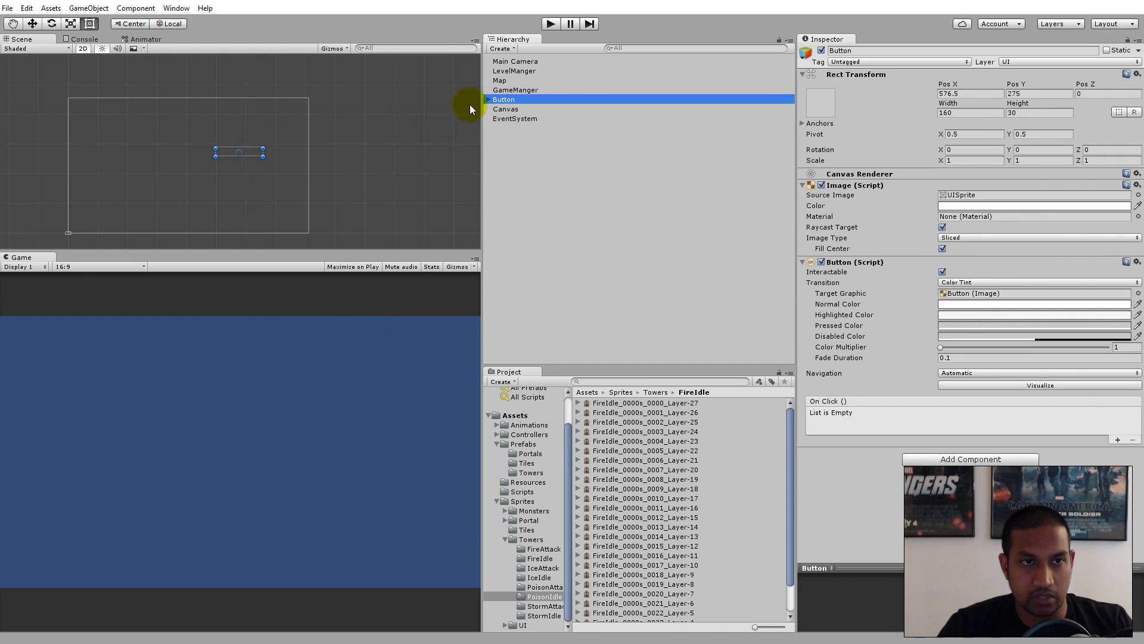
pyautogui.click(507, 109)
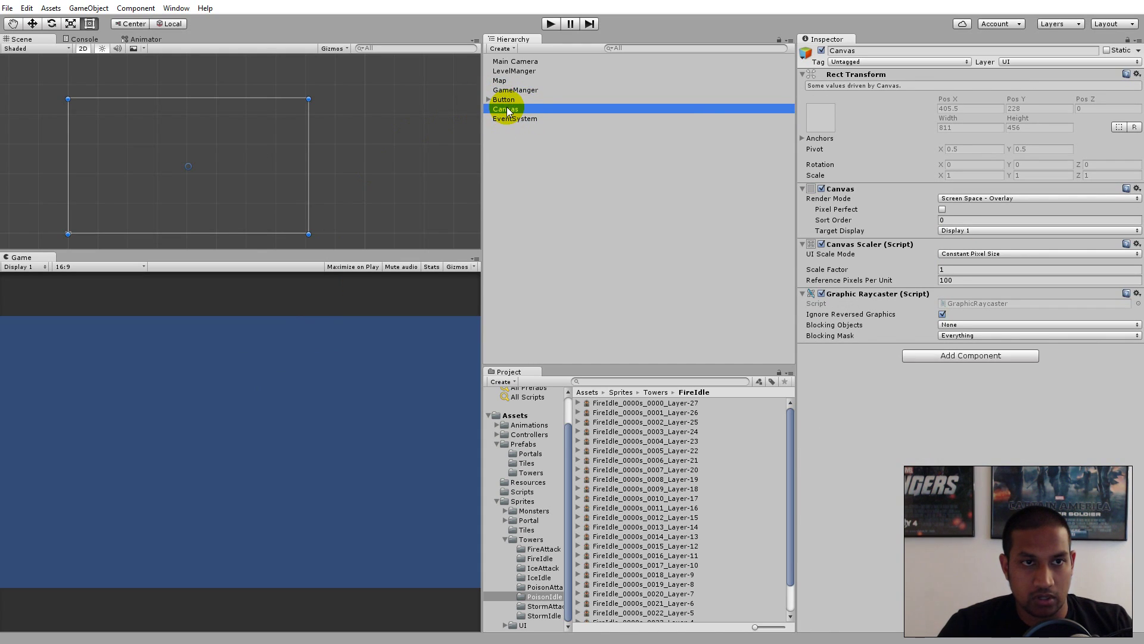
pyautogui.moveTo(504, 99); pyautogui.dragTo(510, 111)
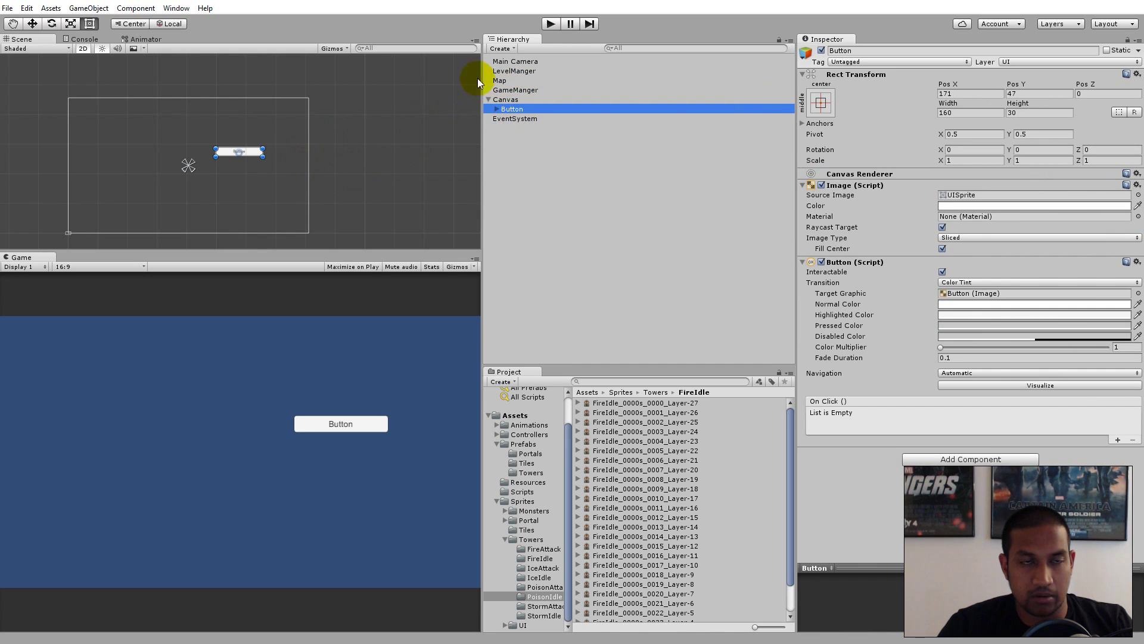
# - Compare the Canvas with its child Button by inspecting each object in turn
pyautogui.click(510, 101)
pyautogui.click(510, 110)
pyautogui.click(508, 101)
pyautogui.click(512, 110)
pyautogui.click(505, 102)
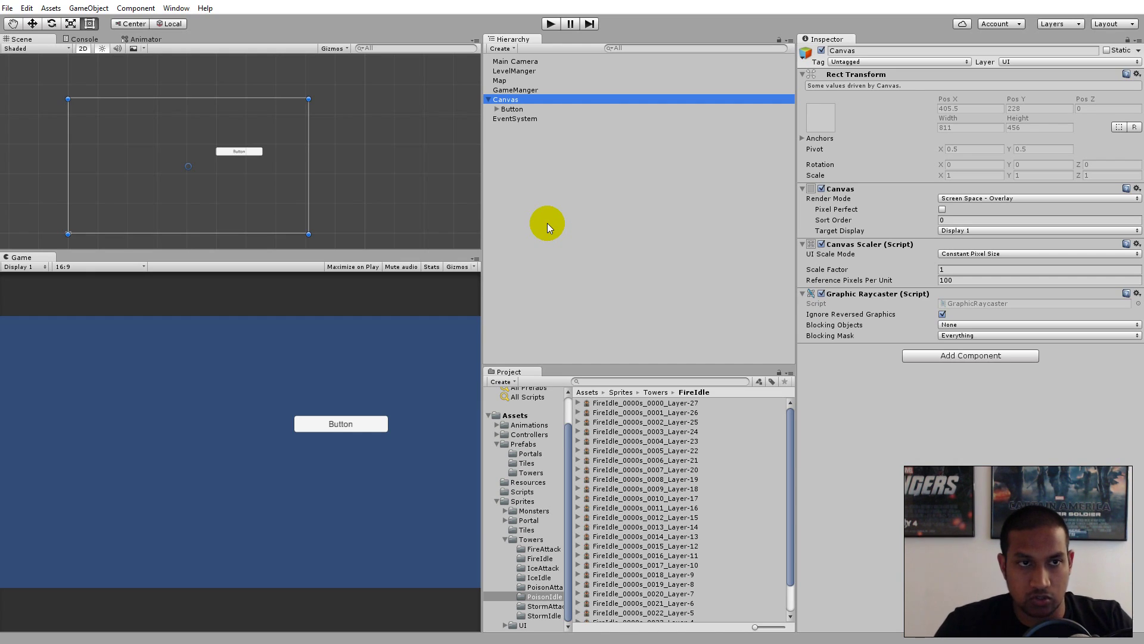
pyautogui.click(512, 109)
pyautogui.click(506, 100)
pyautogui.click(511, 110)
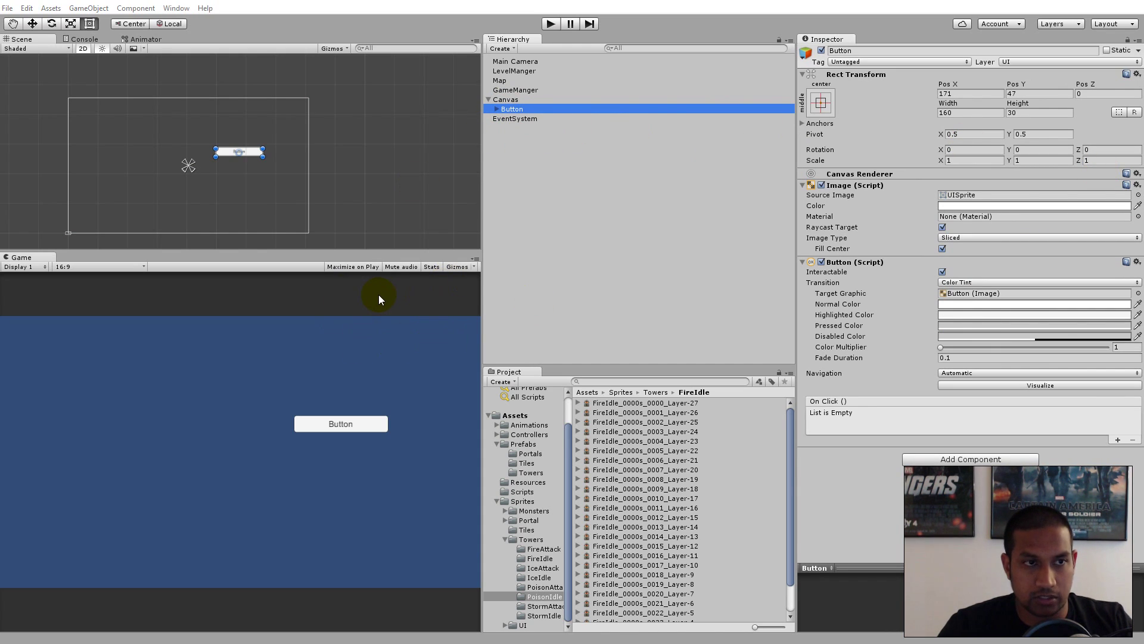
# - Add a UI Image as a child of the Canvas and remove its Image script component
pyautogui.rightClick(507, 103)
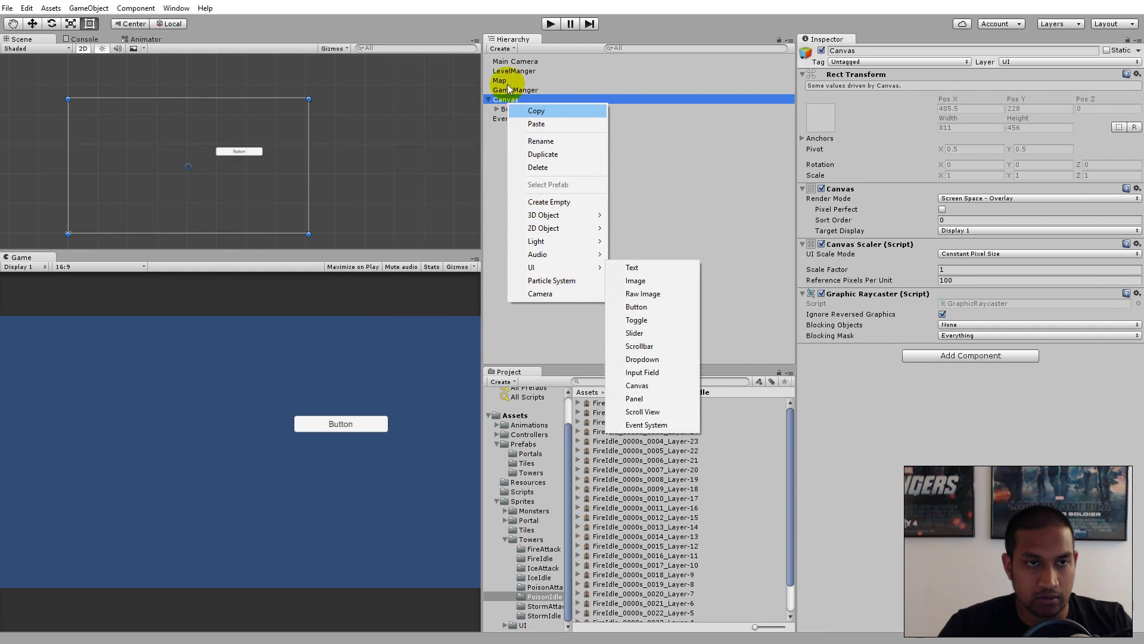
pyautogui.click(511, 99)
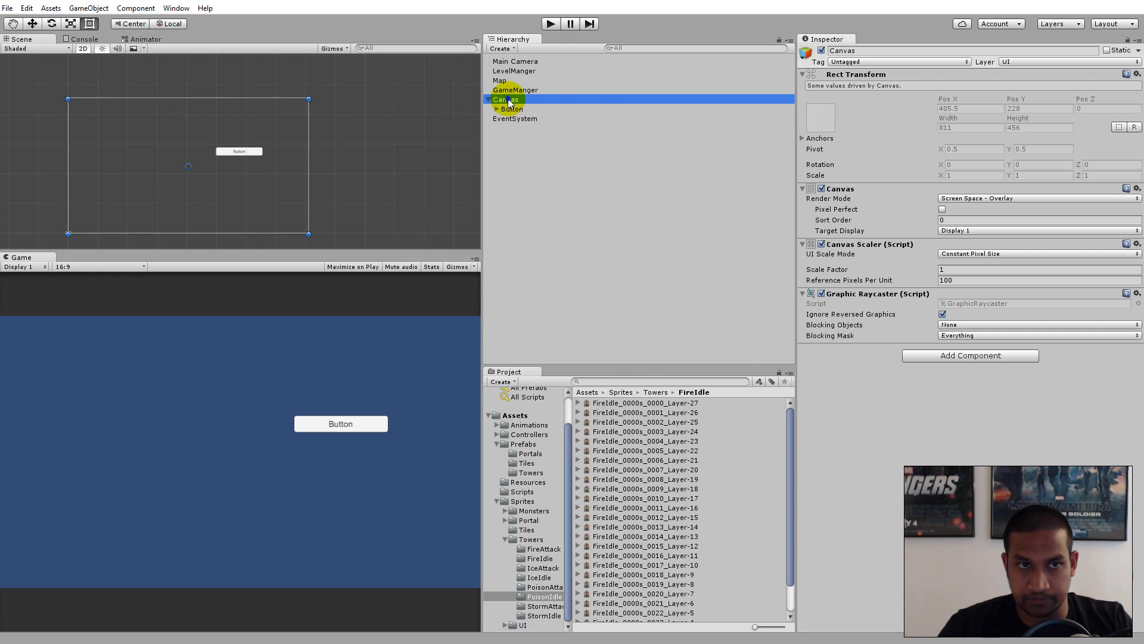
pyautogui.rightClick(510, 100)
pyautogui.click(564, 264)
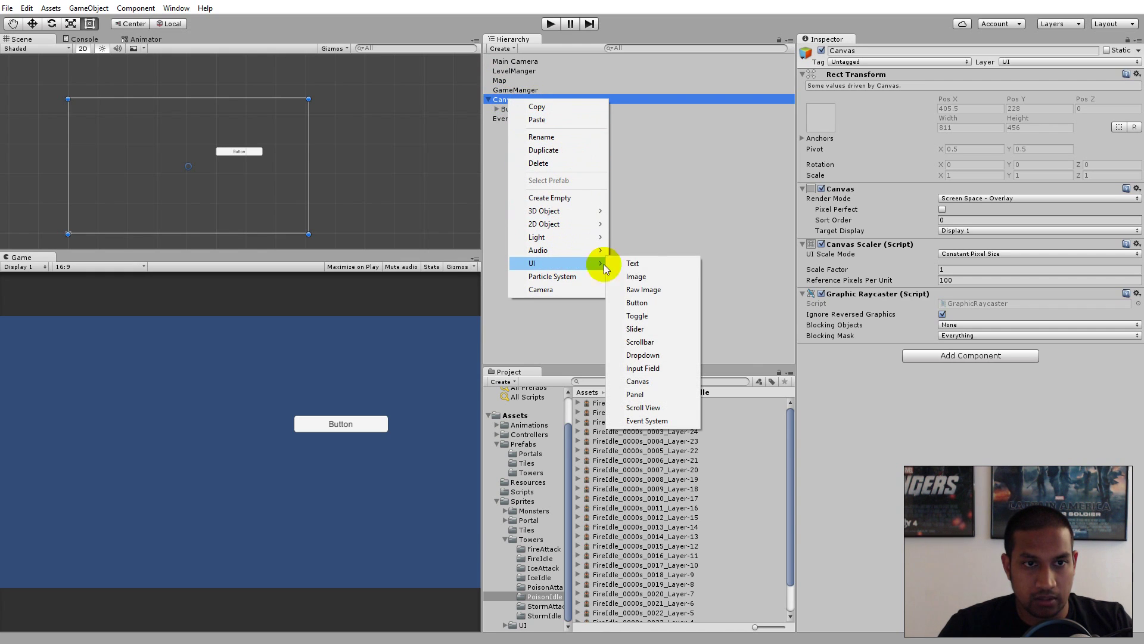
pyautogui.click(644, 276)
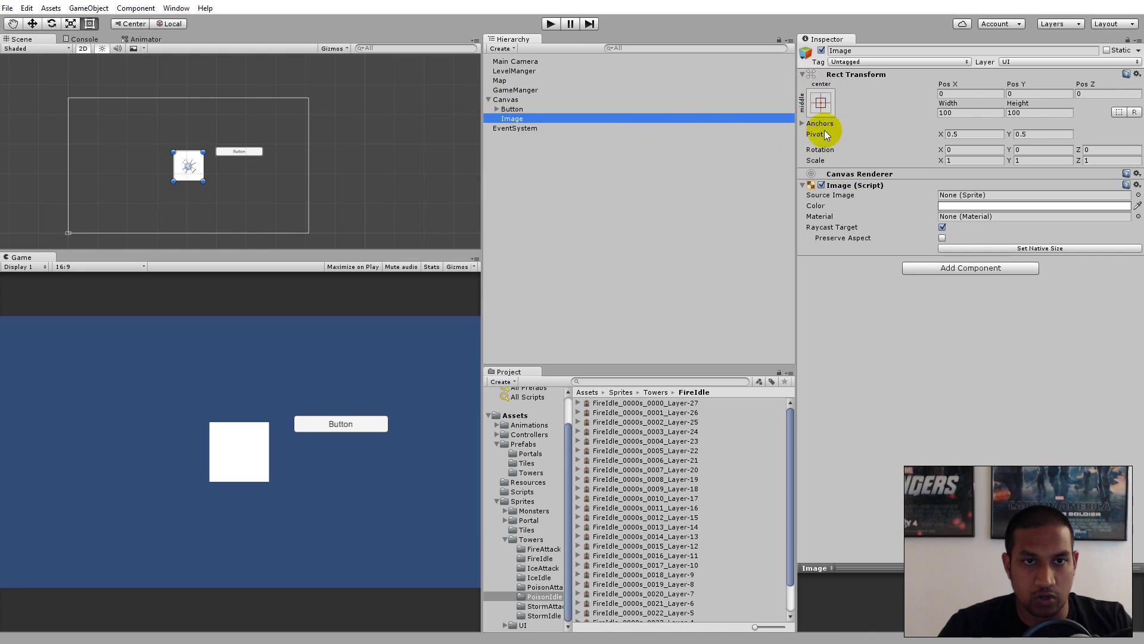
pyautogui.rightClick(845, 186)
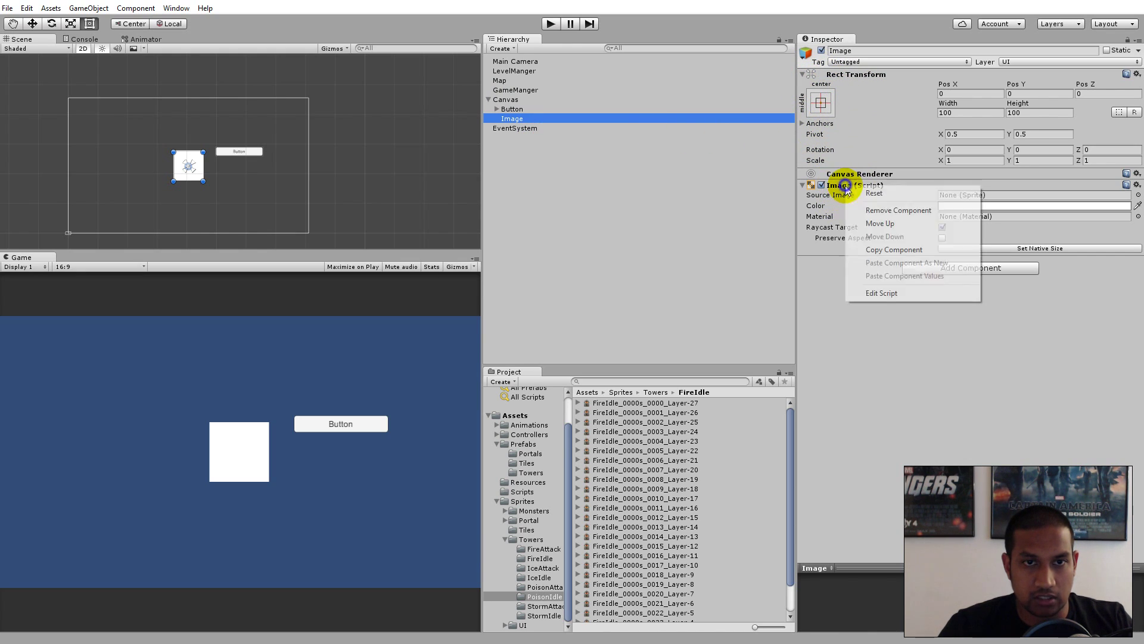
pyautogui.click(909, 211)
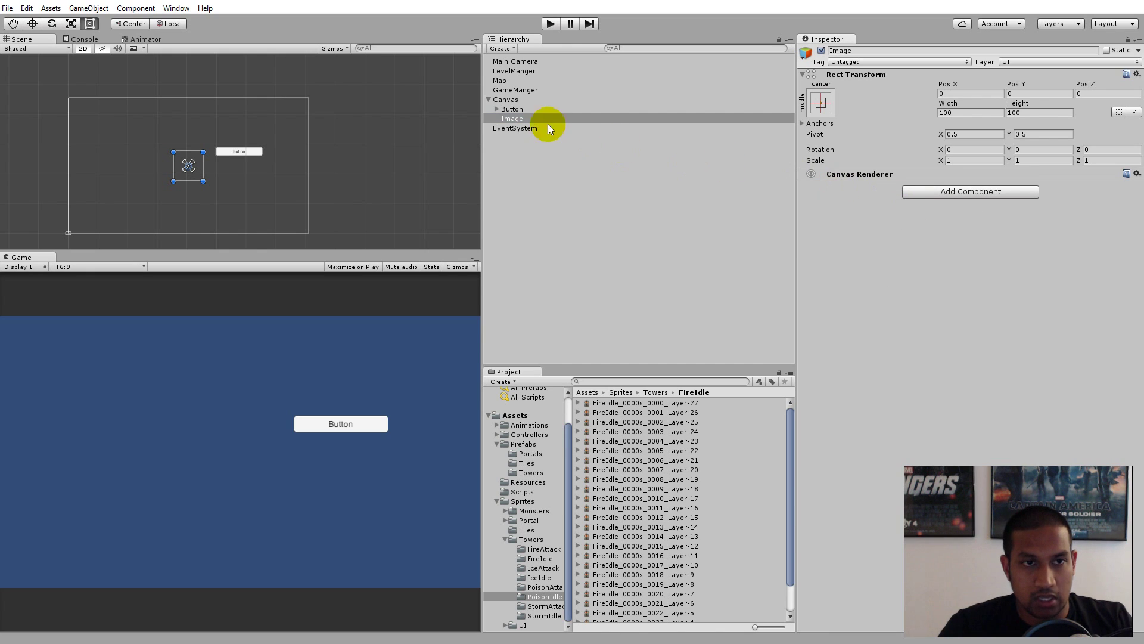
# - Rename the empty Image object TowerPanel and move it into the canvas's upper-right corner at X 355.5, Y 178
pyautogui.click(521, 118)
pyautogui.write('T')
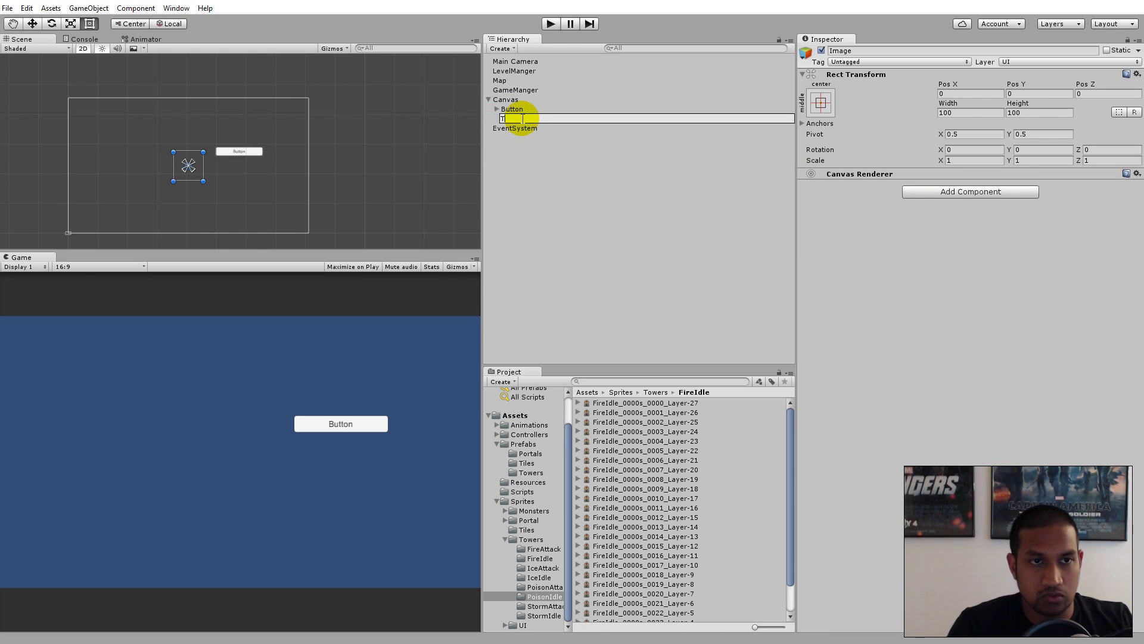
pyautogui.write('owerPanel')
pyautogui.press('Return')
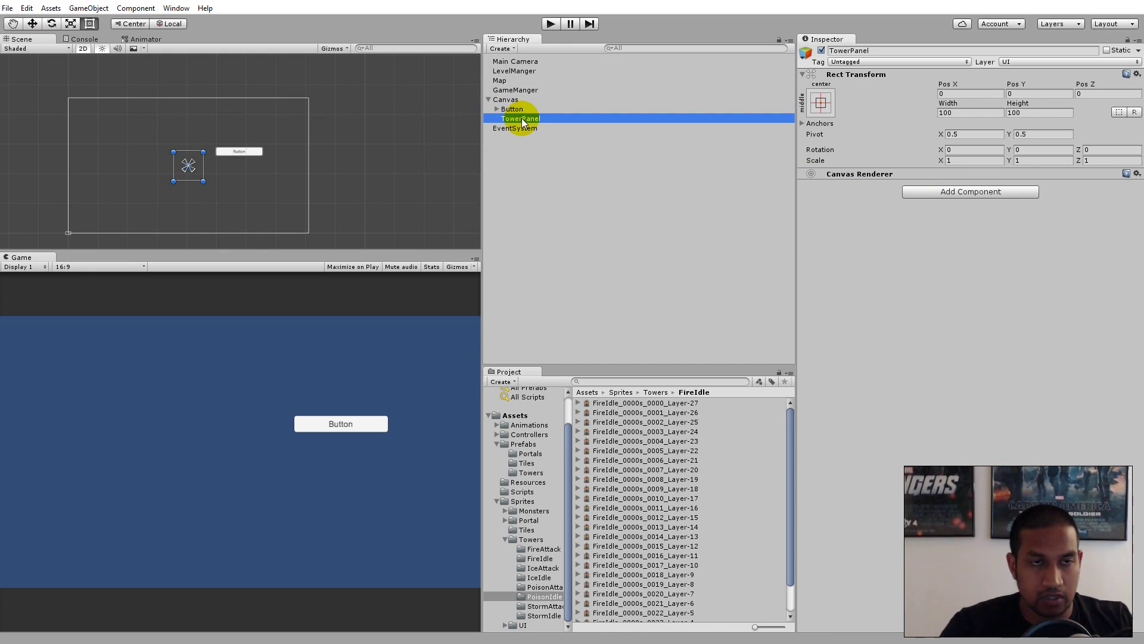
pyautogui.moveTo(193, 165); pyautogui.dragTo(298, 112)
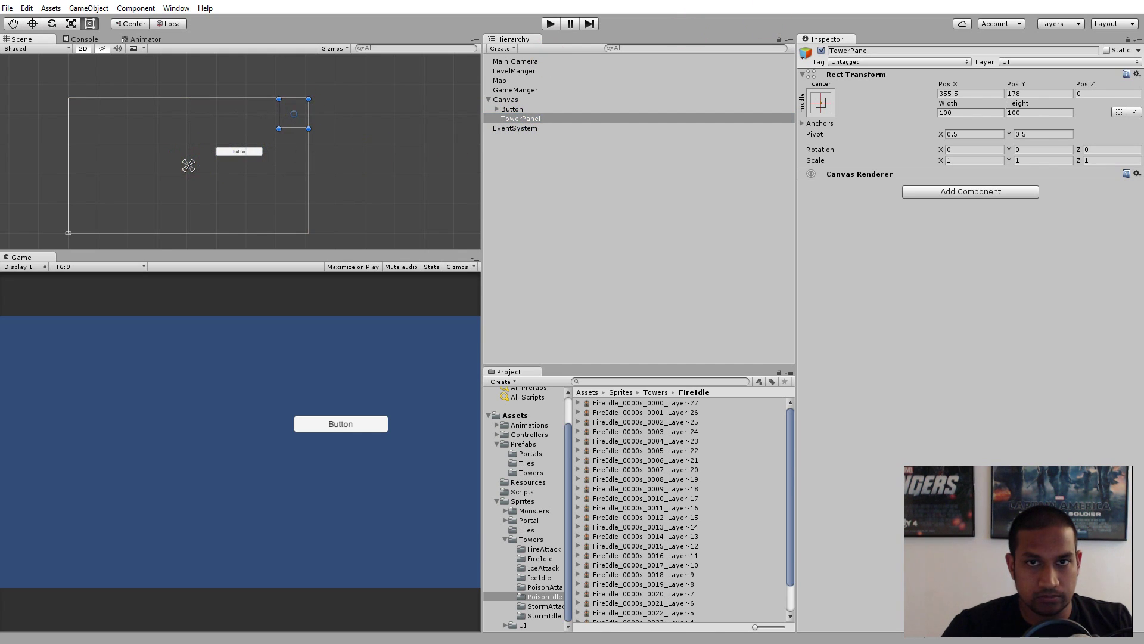
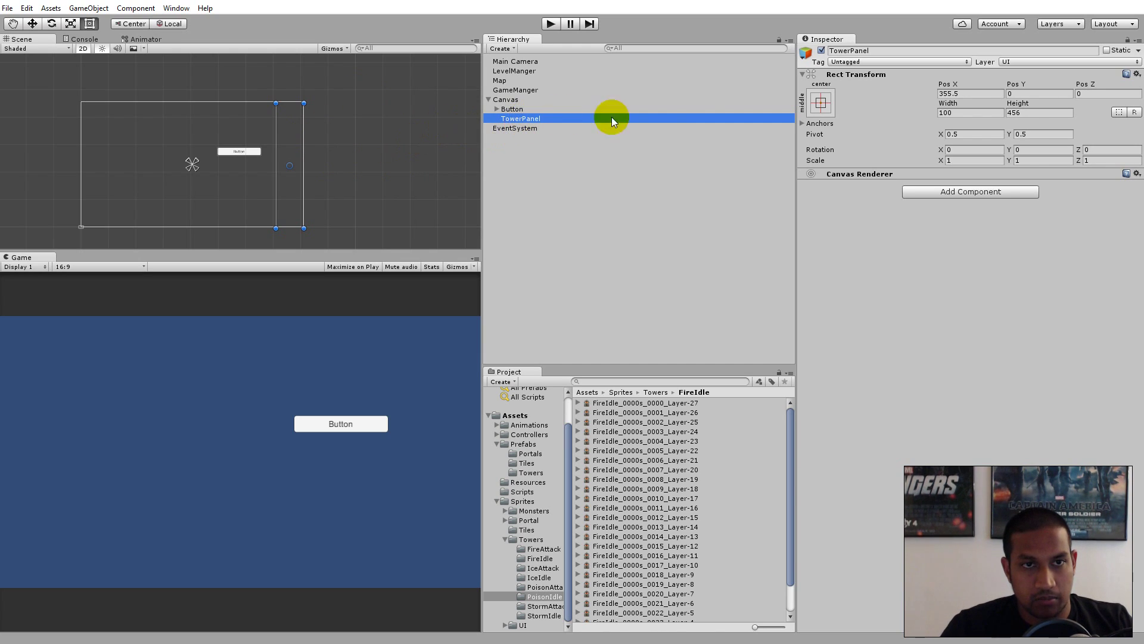
# - Anchor TowerPanel to the top right of the Canvas with the anchor presets and check the anchor's placement
pyautogui.click(822, 103)
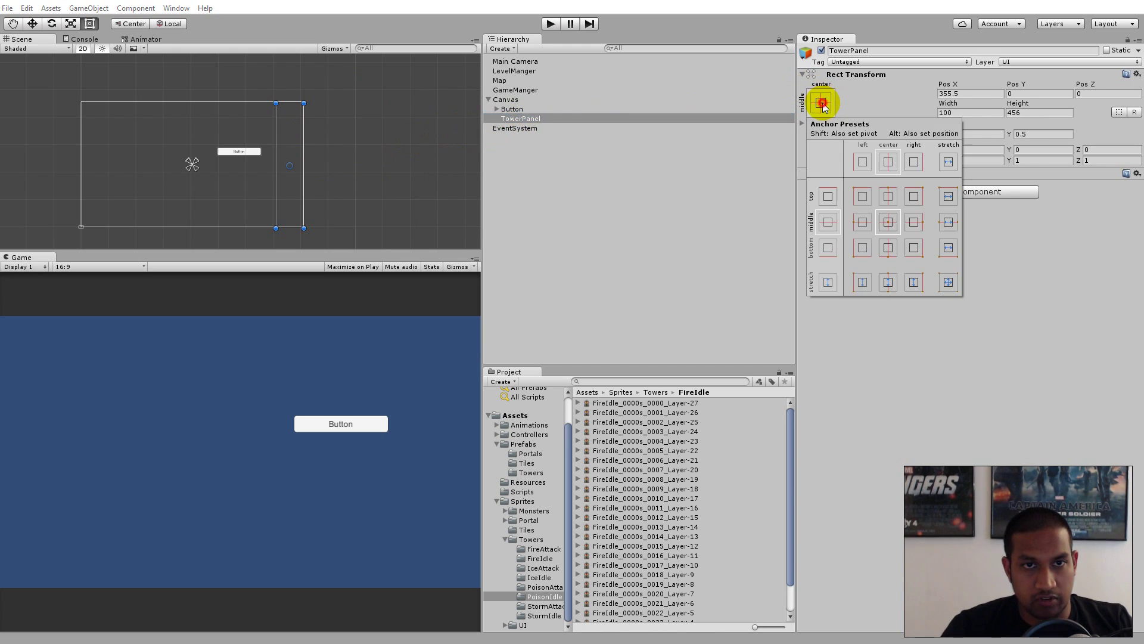
pyautogui.click(915, 196)
pyautogui.click(370, 88)
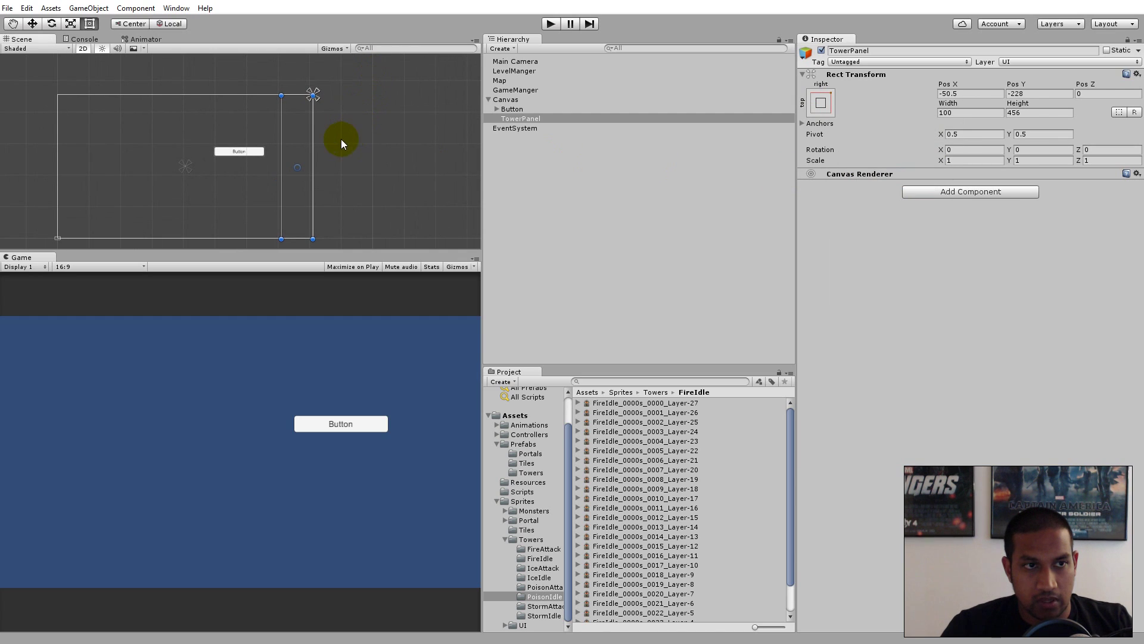
pyautogui.scroll(2, 334, 77)
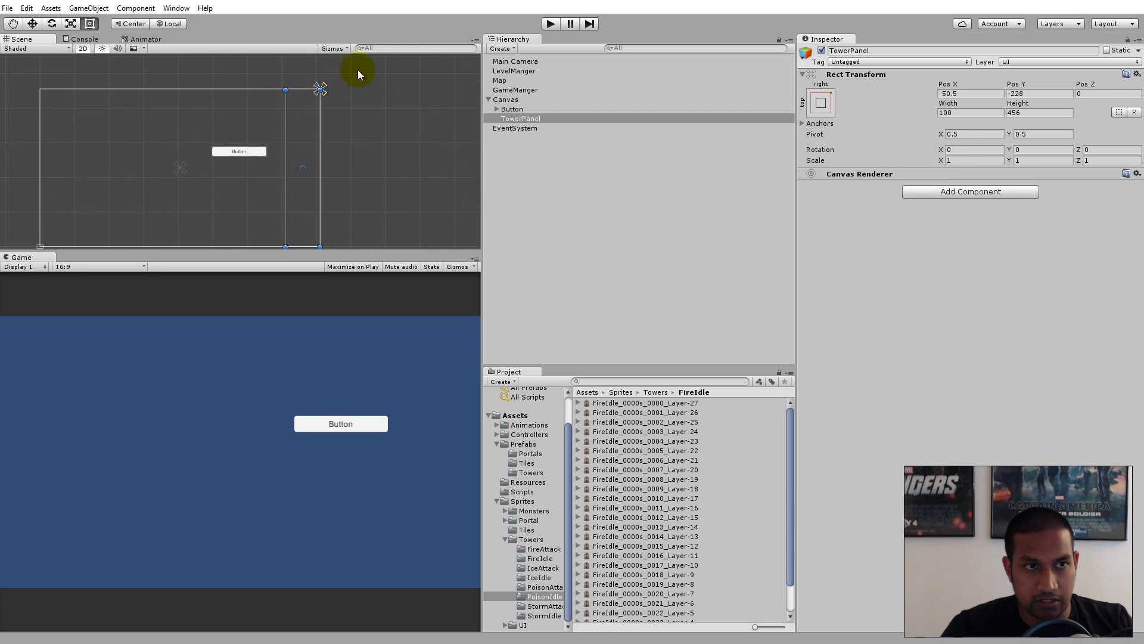
pyautogui.scroll(4, 375, 149)
pyautogui.moveTo(345, 200); pyautogui.dragTo(284, 107, button='middle')
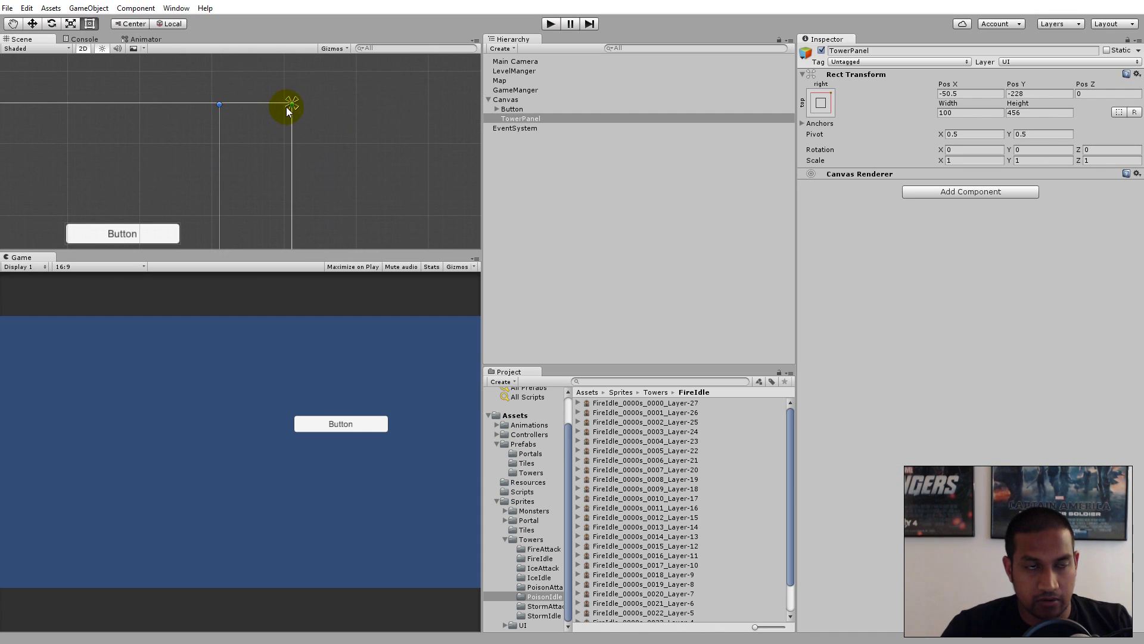
pyautogui.scroll(-5, 363, 191)
pyautogui.click(315, 188)
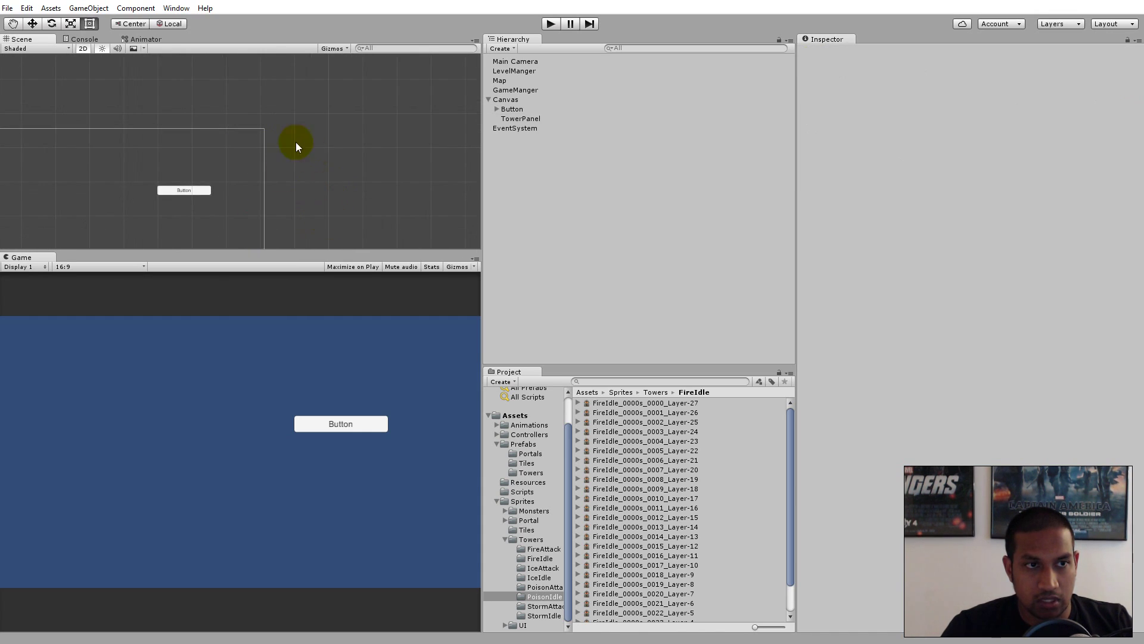
# - Try pulling TowerPanel's lower anchor handle downward, and return the anchors to the canvas's upper-right corner
pyautogui.doubleClick(520, 118)
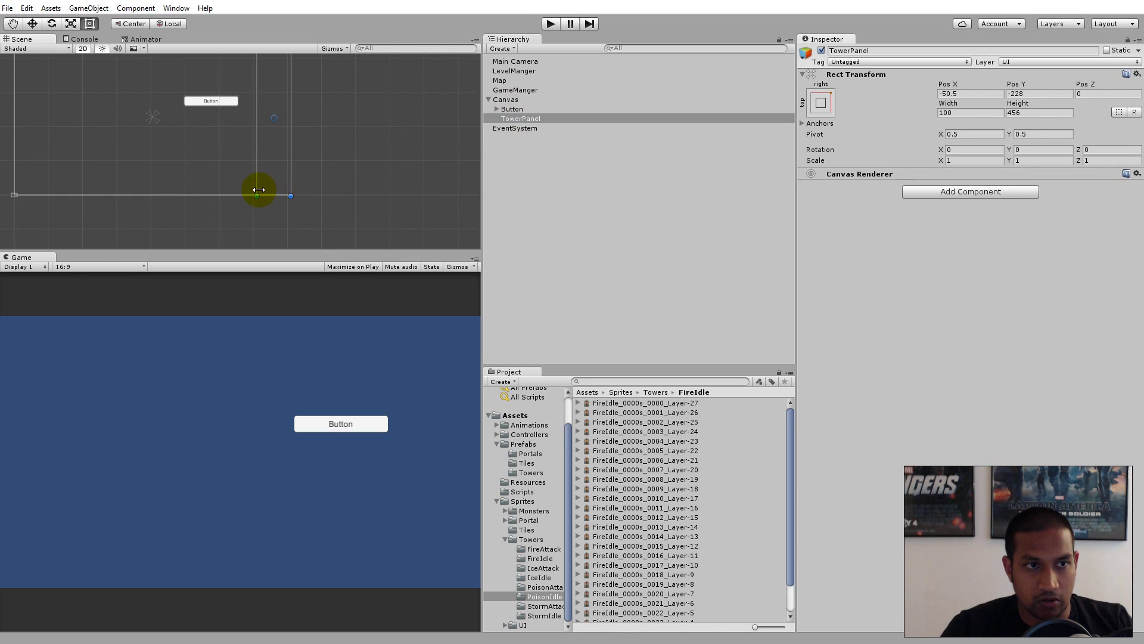
pyautogui.moveTo(327, 133); pyautogui.dragTo(340, 216, button='middle')
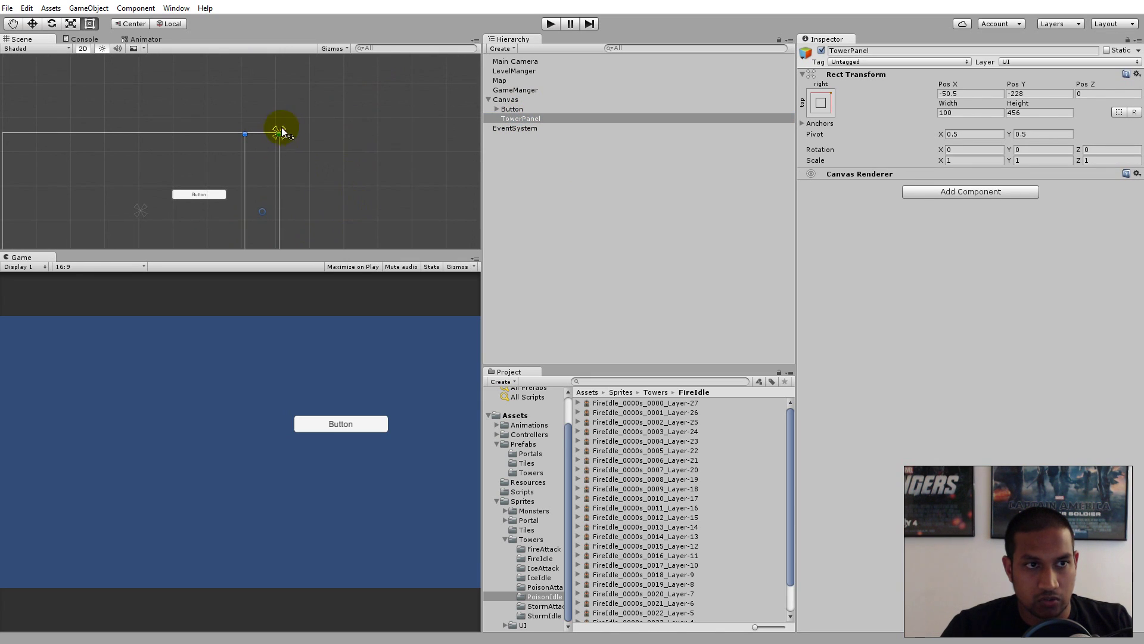
pyautogui.scroll(5, 275, 133)
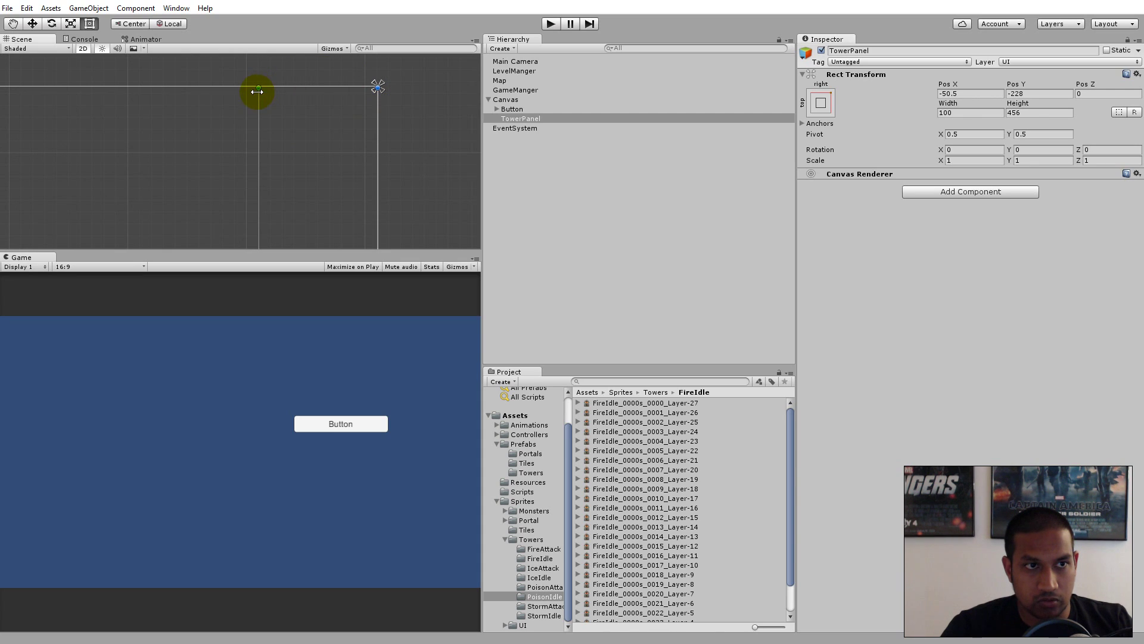
pyautogui.moveTo(375, 79); pyautogui.dragTo(352, 83)
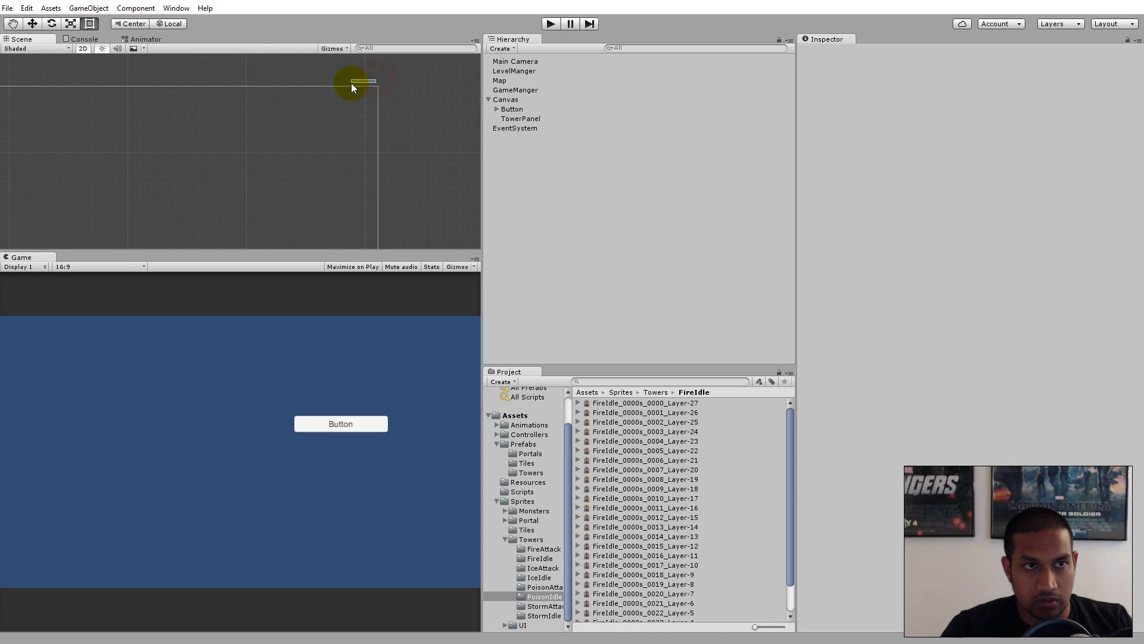
pyautogui.click(514, 118)
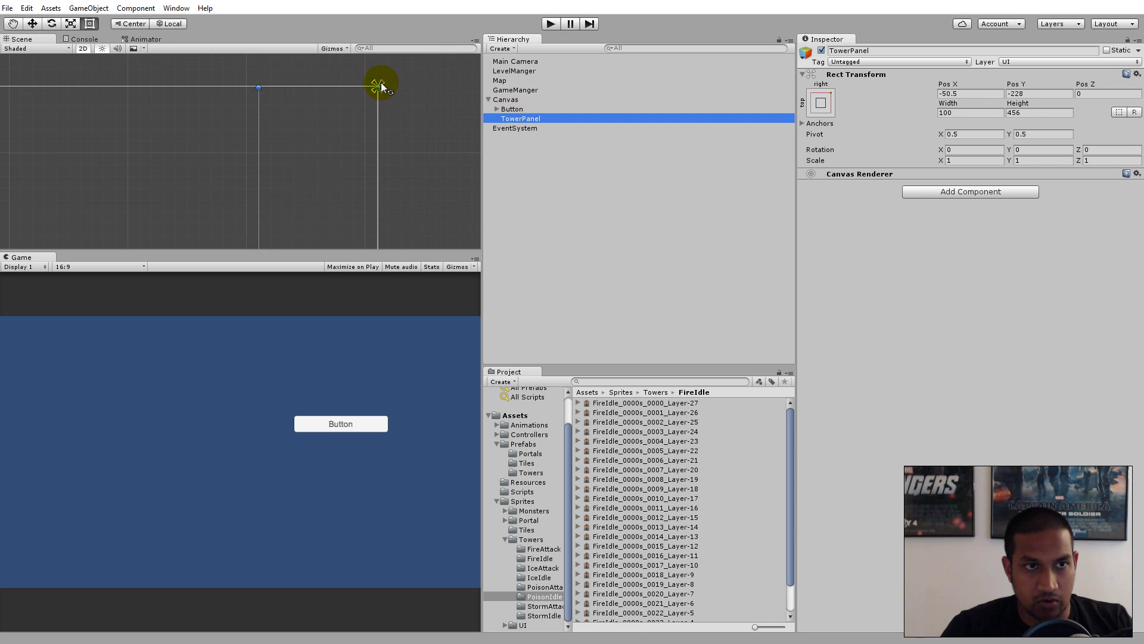
pyautogui.moveTo(384, 91); pyautogui.dragTo(383, 102)
pyautogui.scroll(-4, 399, 177)
pyautogui.scroll(-6, 356, 202)
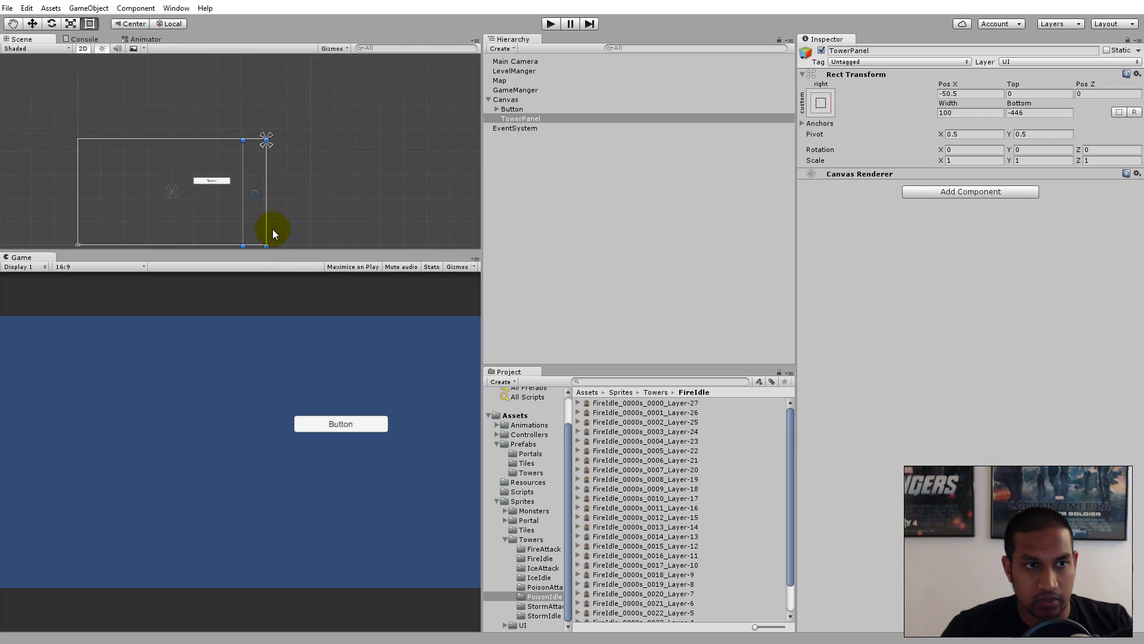
pyautogui.moveTo(268, 234); pyautogui.dragTo(266, 139)
pyautogui.scroll(6, 310, 129)
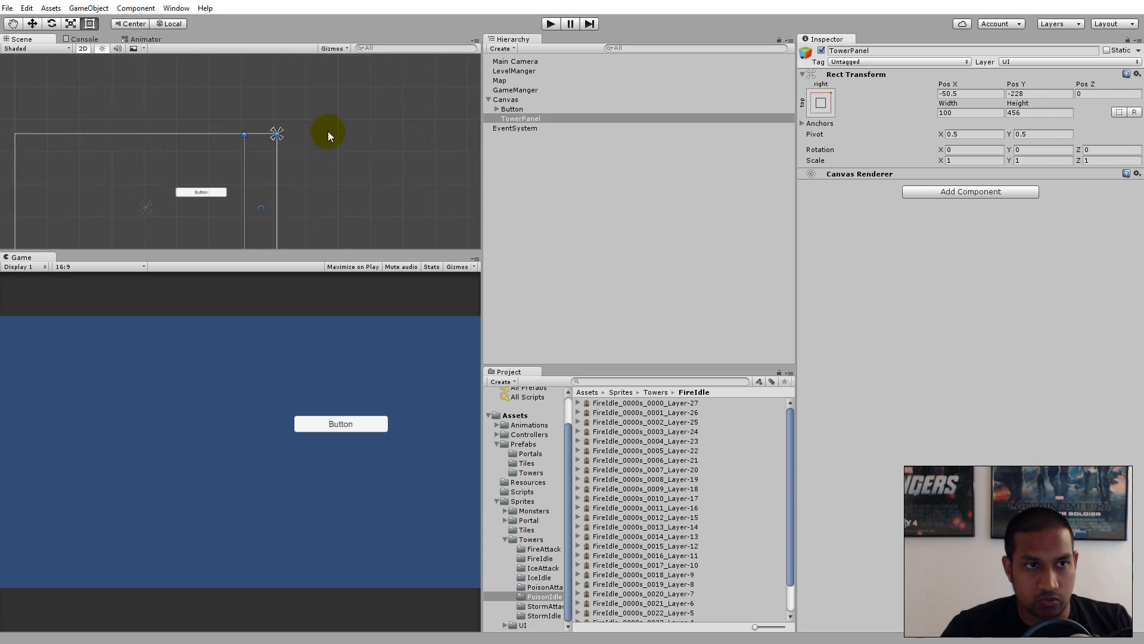
# - Examine TowerPanel's anchor at the canvas corner, its extent within the canvas and its anchor preset
pyautogui.scroll(-4, 242, 119)
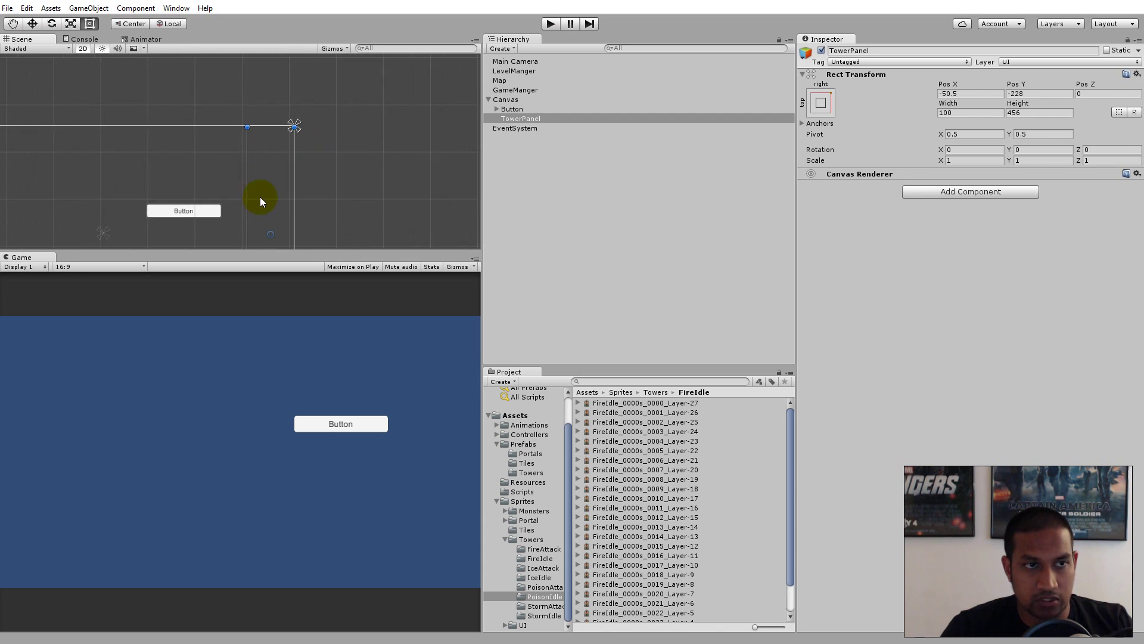
pyautogui.scroll(1, 327, 166)
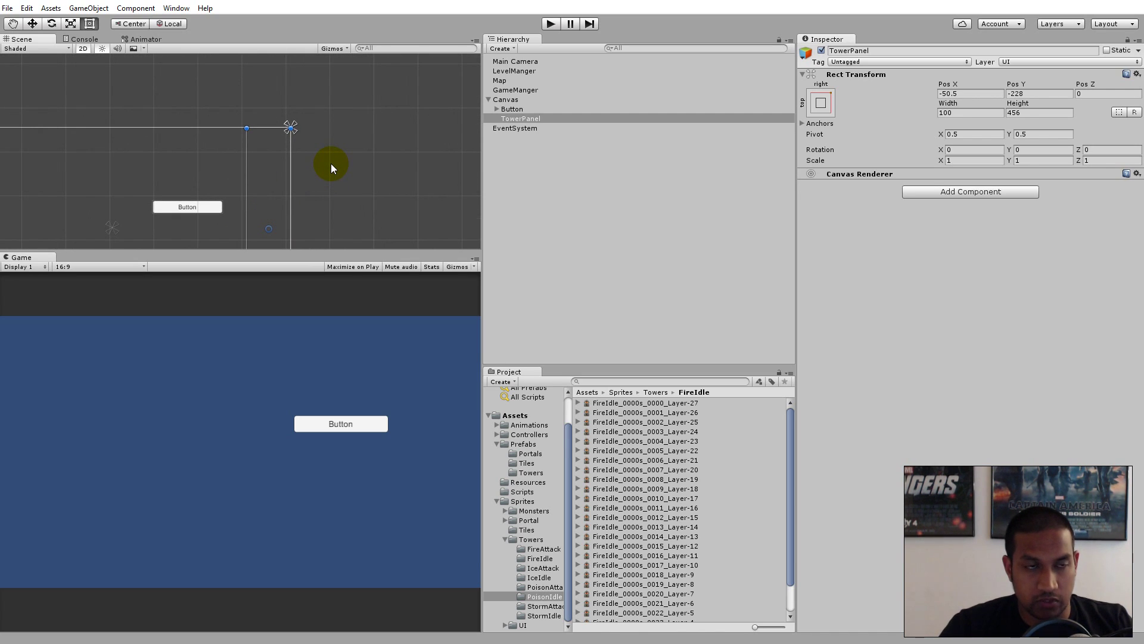
pyautogui.scroll(2, 301, 146)
pyautogui.scroll(3, 330, 151)
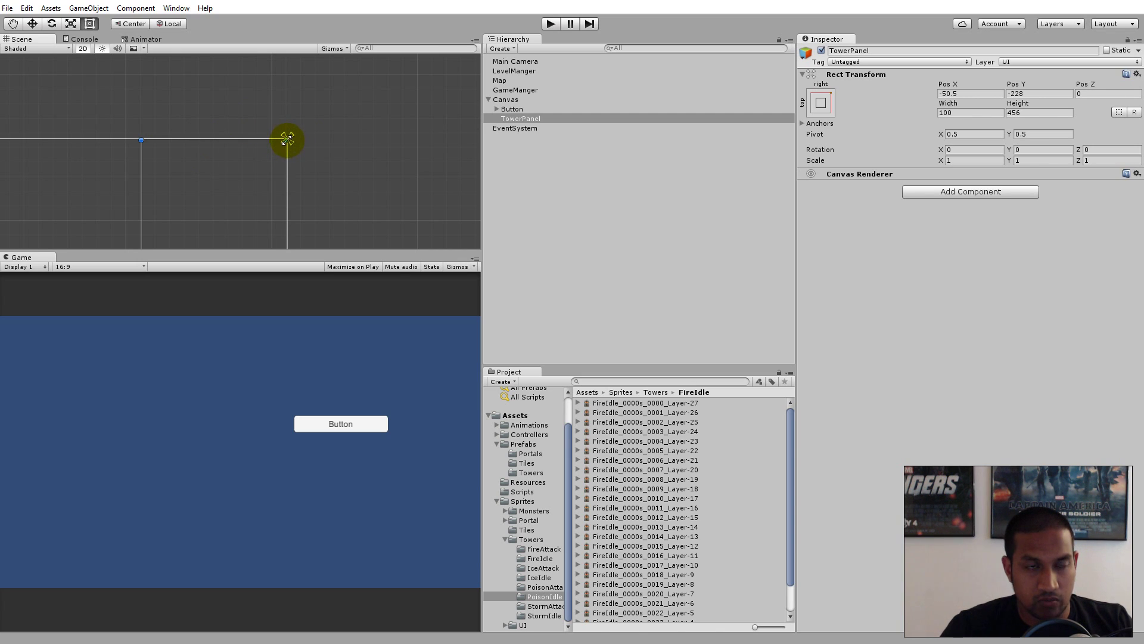
pyautogui.scroll(-5, 292, 153)
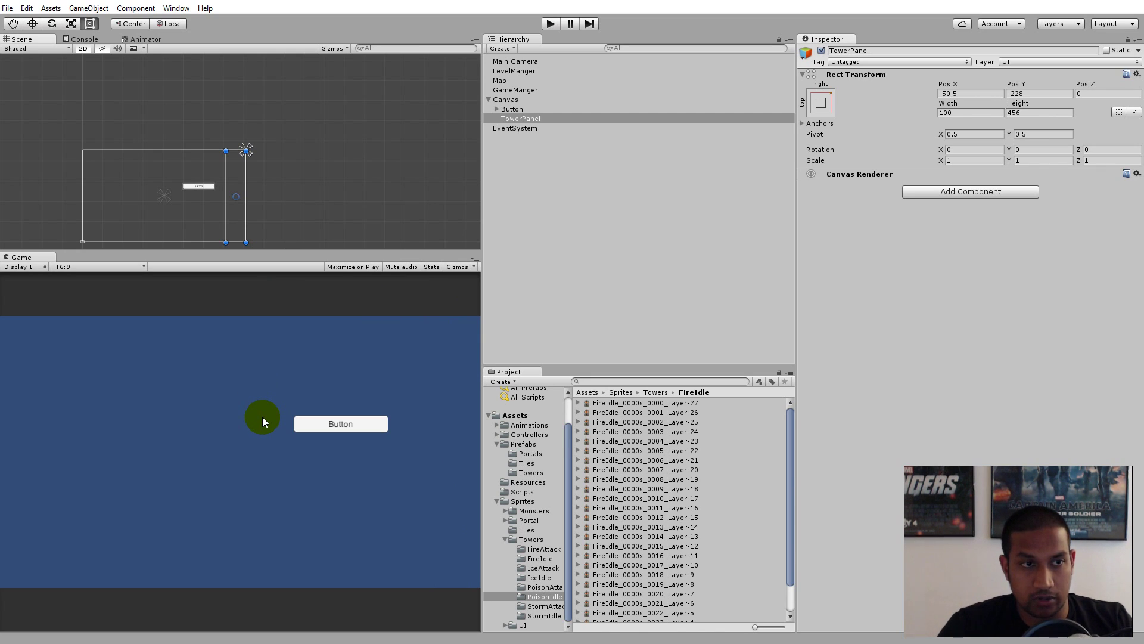
pyautogui.scroll(3, 239, 152)
pyautogui.moveTo(286, 194); pyautogui.dragTo(344, 130, button='middle')
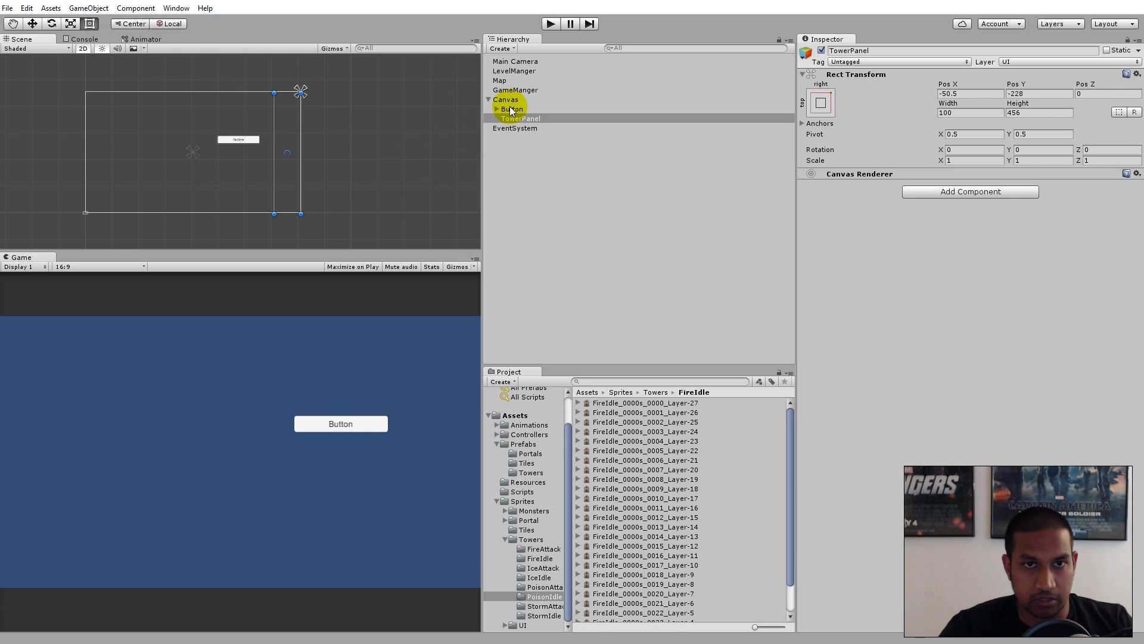
pyautogui.click(823, 103)
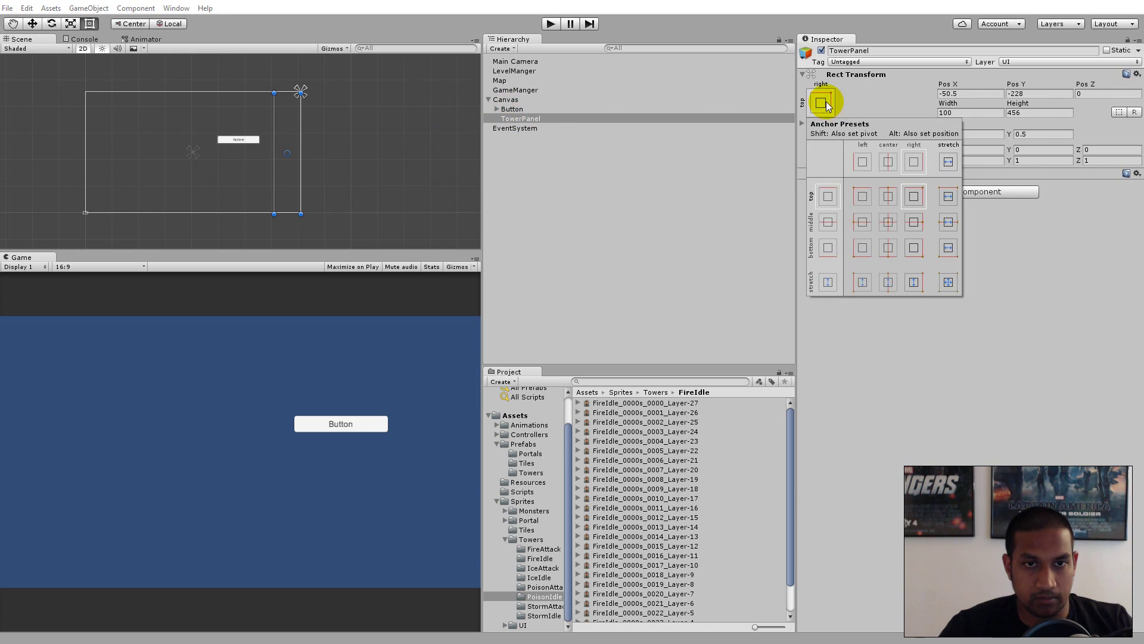
pyautogui.click(822, 103)
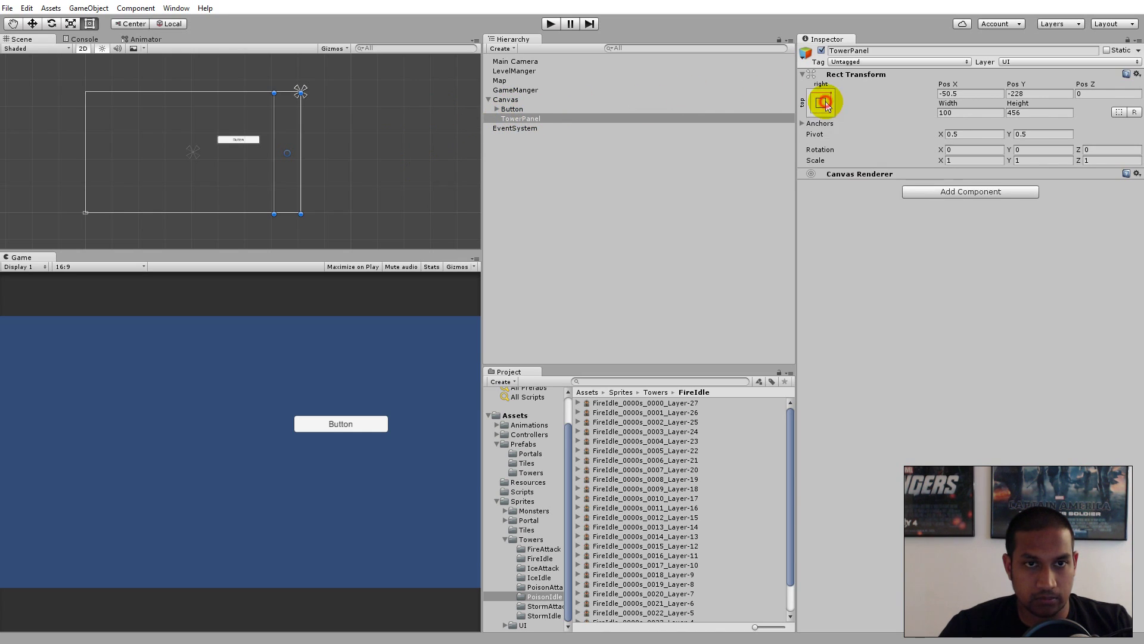
# - Make Button a child of TowerPanel and move it near the panel's upper end at X -30, Y 151
pyautogui.click(523, 120)
pyautogui.click(511, 110)
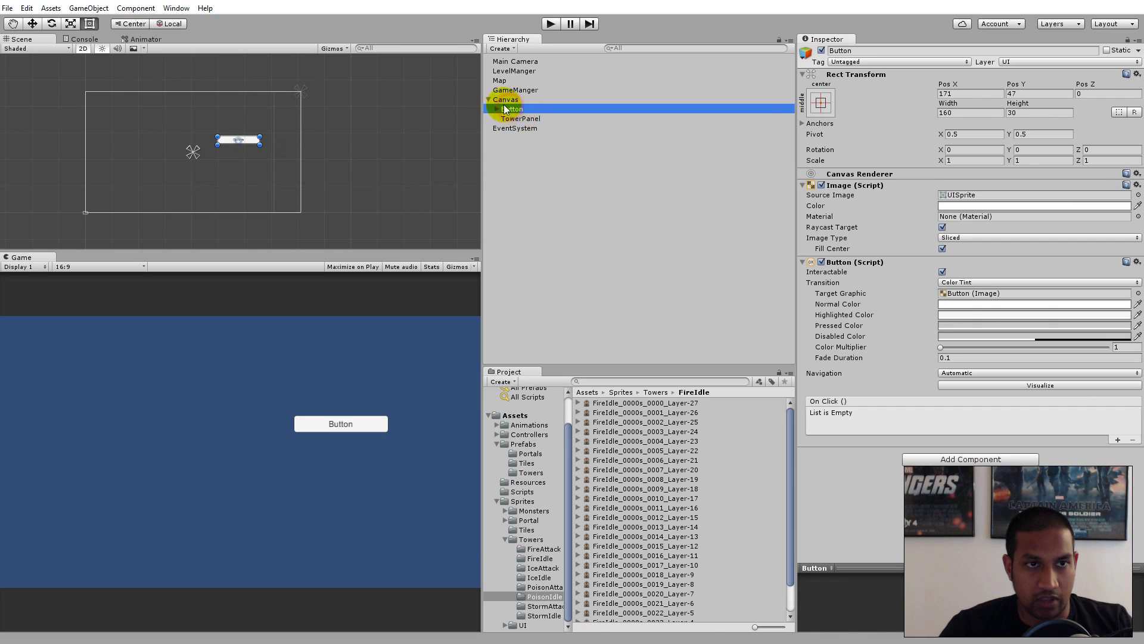
pyautogui.moveTo(509, 112); pyautogui.dragTo(520, 118)
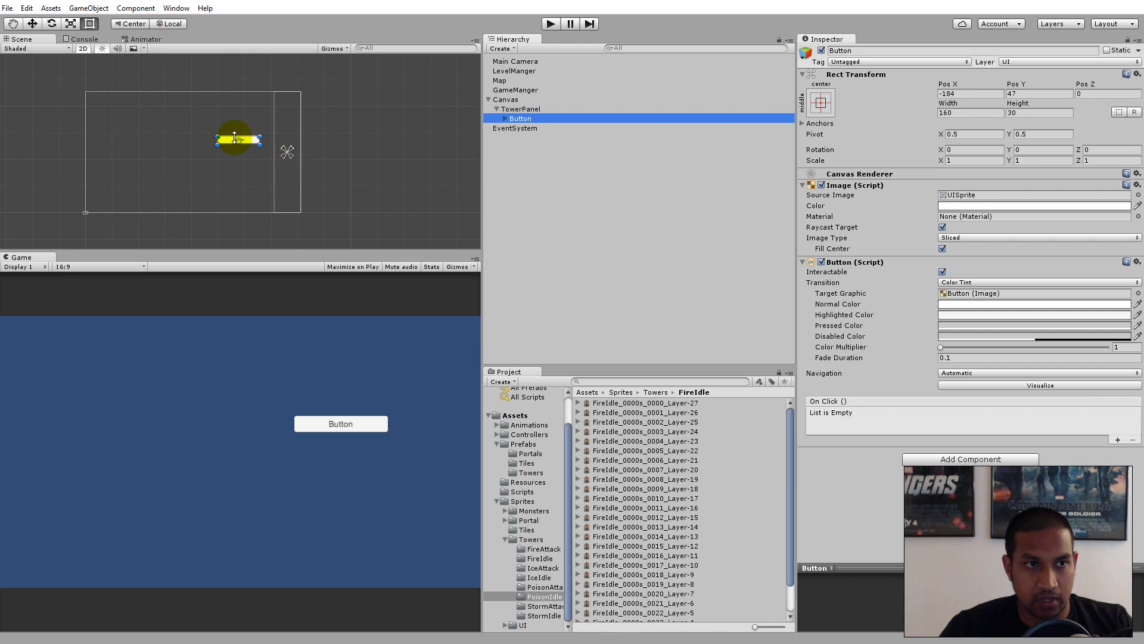
pyautogui.moveTo(245, 139); pyautogui.dragTo(286, 115)
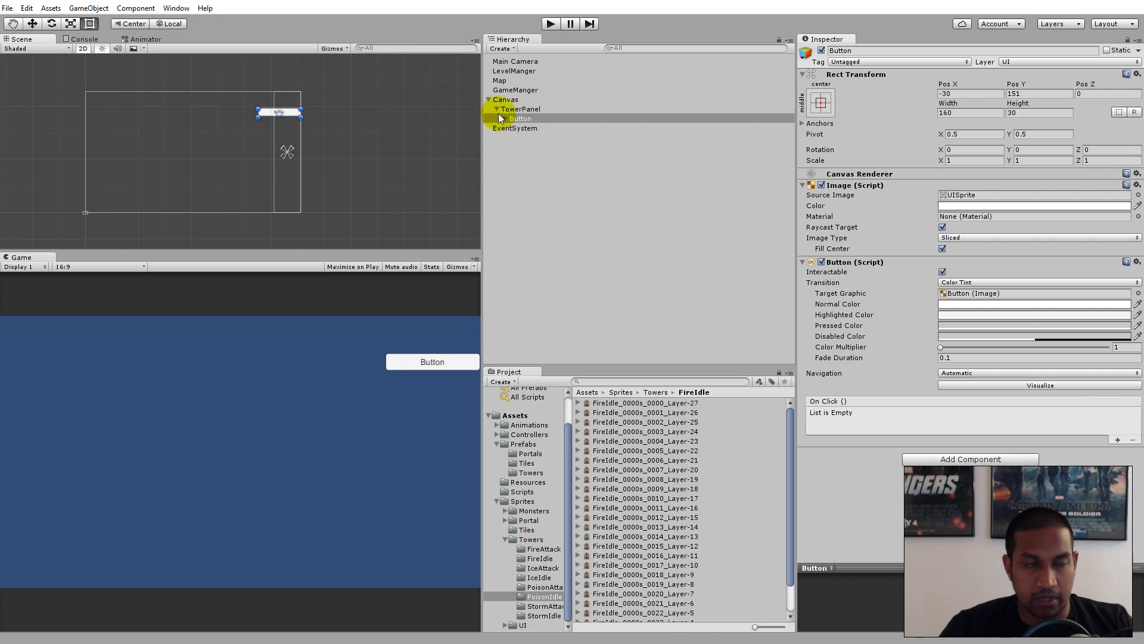
# - Duplicate the Button inside TowerPanel and place the copy below the original at X -30, Y 97
pyautogui.click(545, 109)
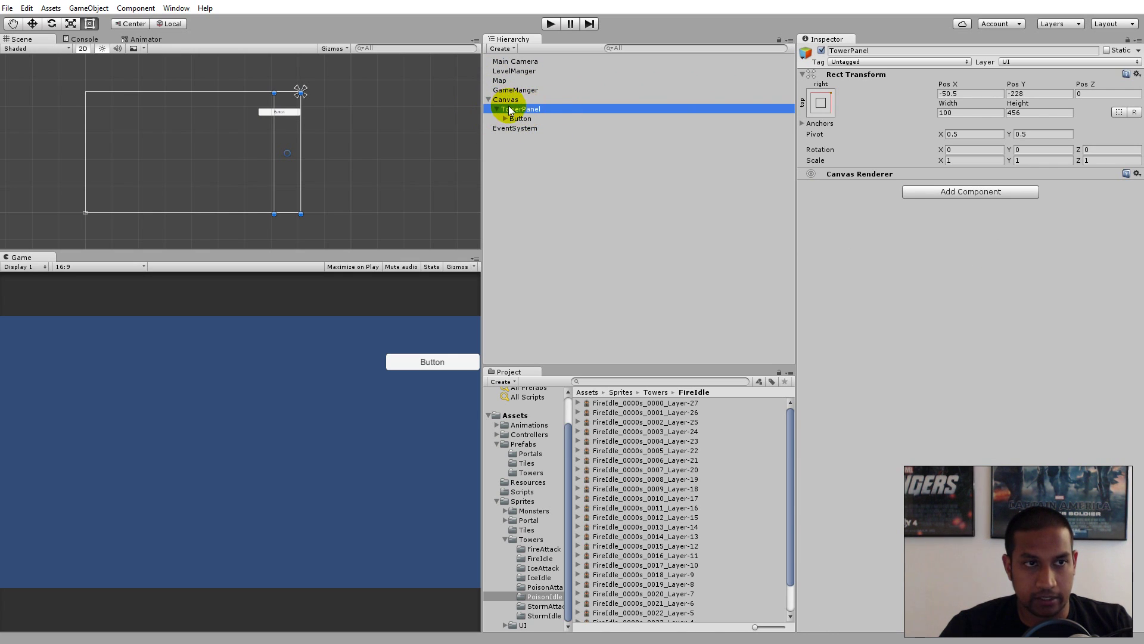
pyautogui.click(518, 128)
pyautogui.click(518, 118)
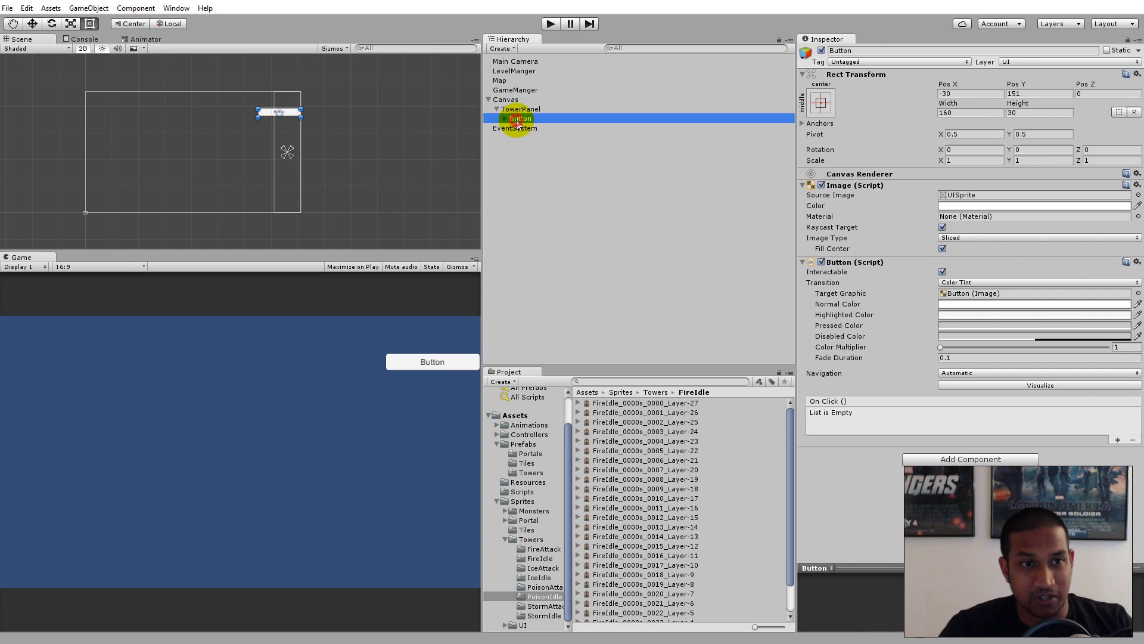
pyautogui.rightClick(514, 118)
pyautogui.click(579, 158)
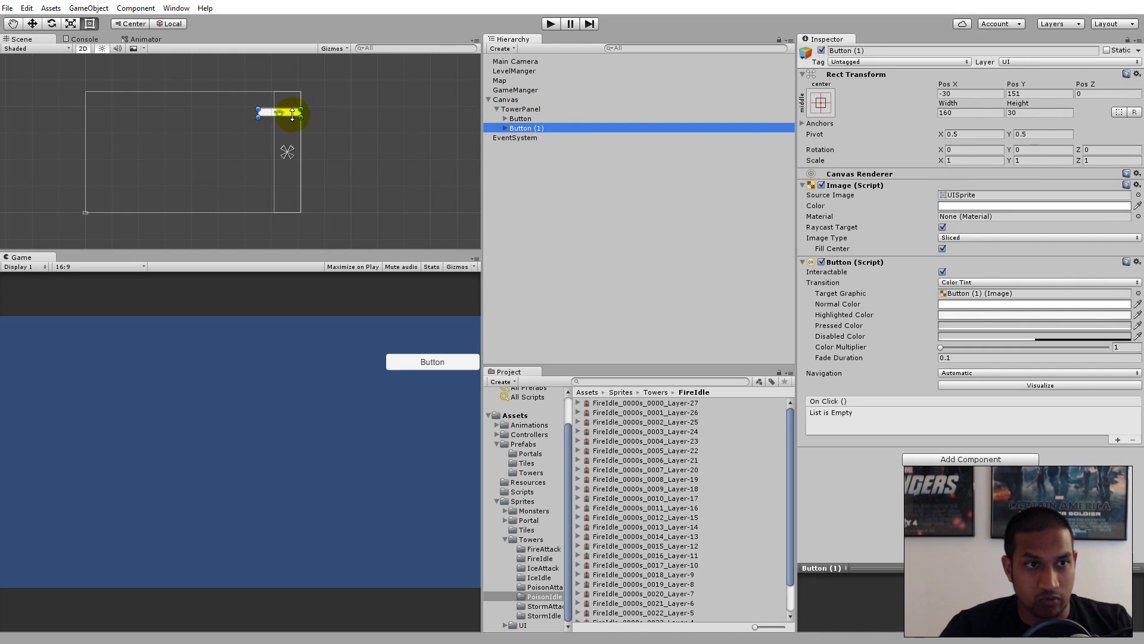
pyautogui.scroll(2, 292, 105)
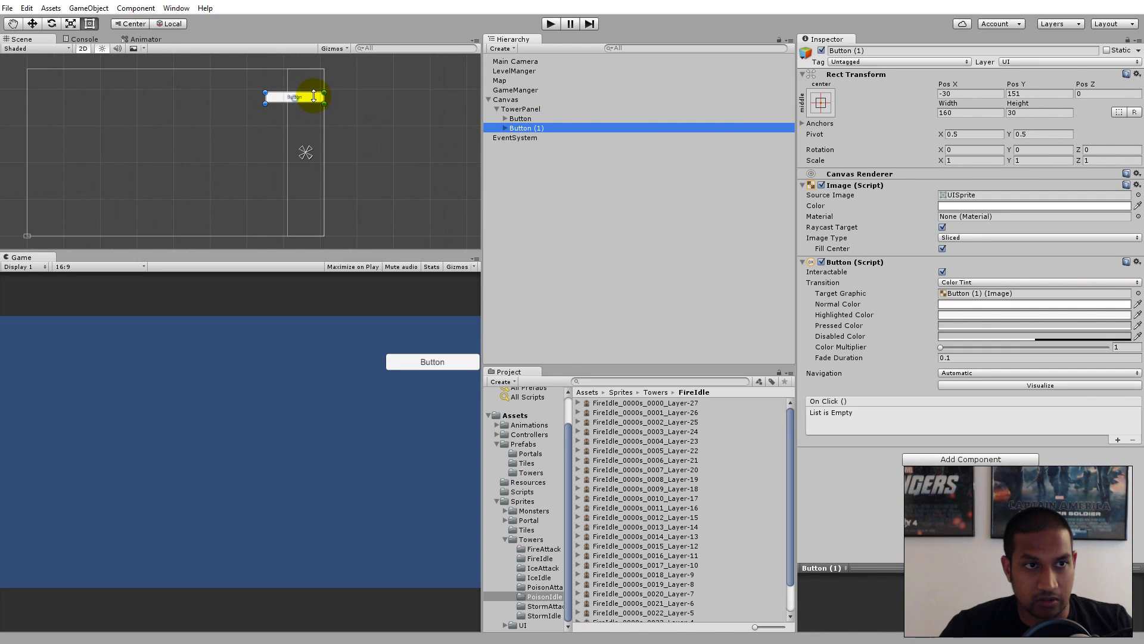
pyautogui.moveTo(312, 98); pyautogui.dragTo(312, 120)
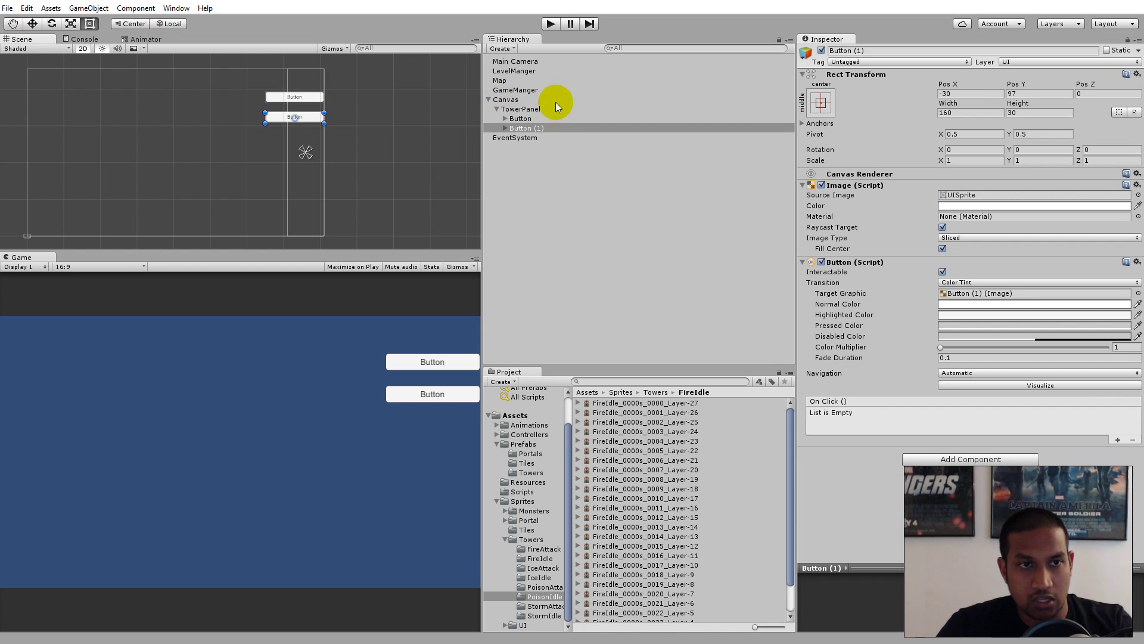
# - Duplicate Button (1) and place the new copy below it at X -30, Y 35
pyautogui.click(530, 129)
pyautogui.rightClick(530, 129)
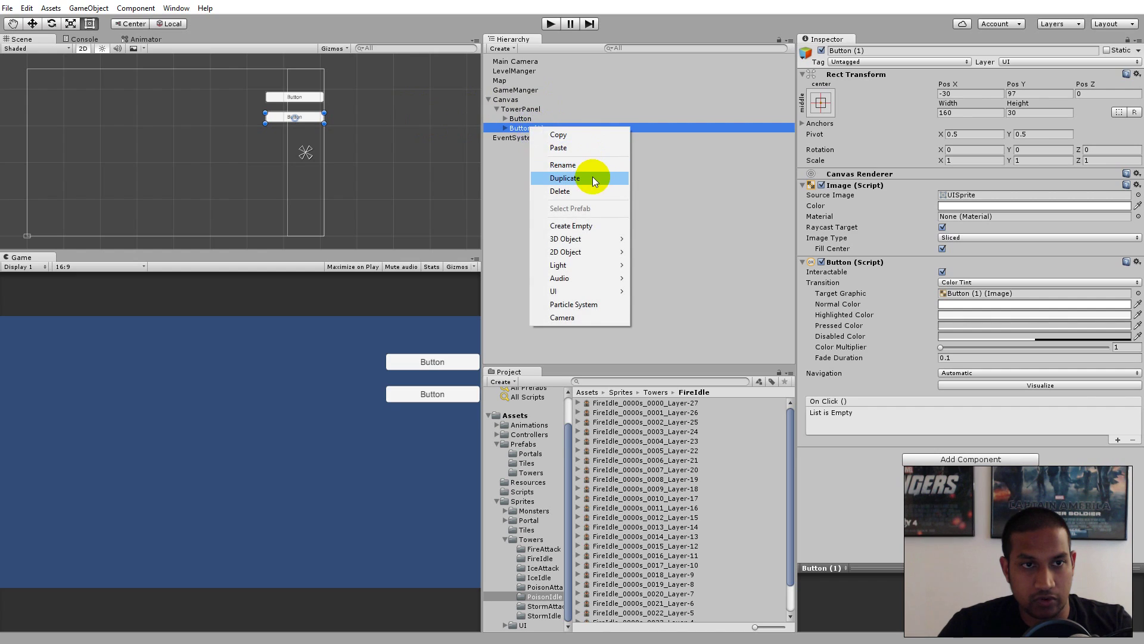
pyautogui.click(588, 173)
pyautogui.moveTo(302, 117); pyautogui.dragTo(306, 141)
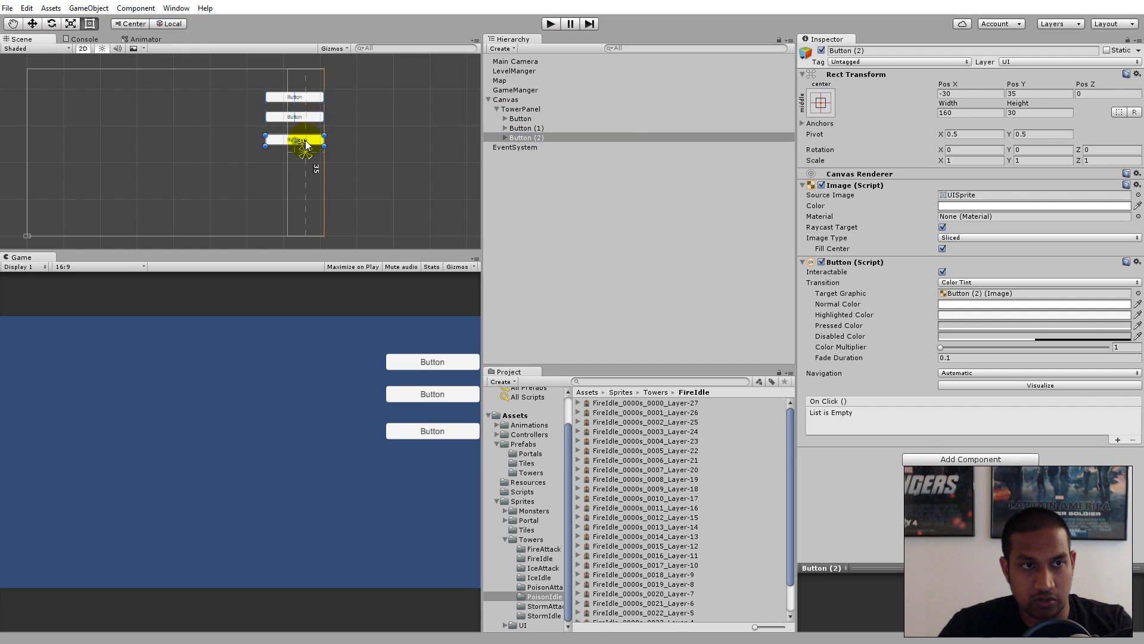
# - Delete both duplicated buttons, leaving only the original Button in TowerPanel
pyautogui.press('Delete')
pyautogui.click(311, 114)
pyautogui.press('Delete')
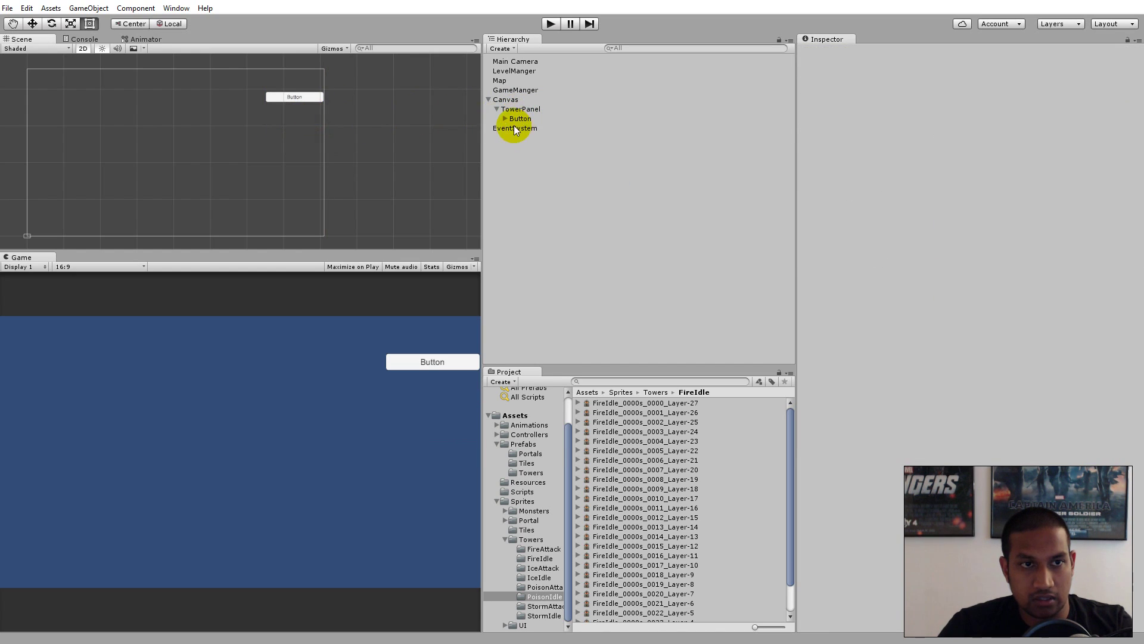
# - Add a Grid Layout Group component to TowerPanel
pyautogui.click(515, 128)
pyautogui.click(517, 109)
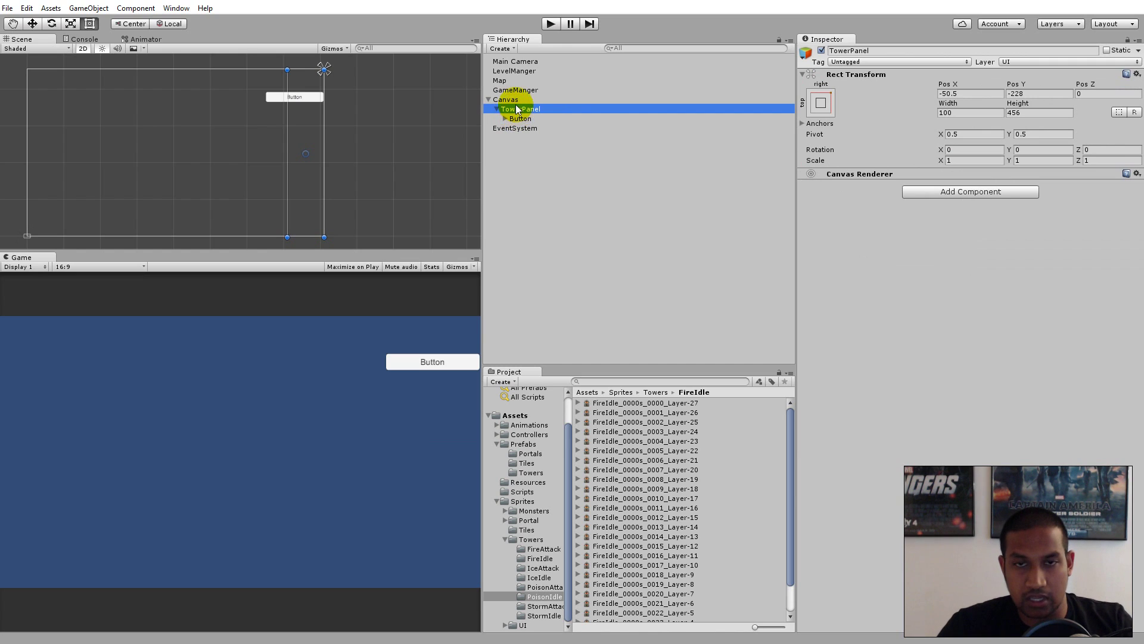
pyautogui.click(519, 118)
pyautogui.click(518, 109)
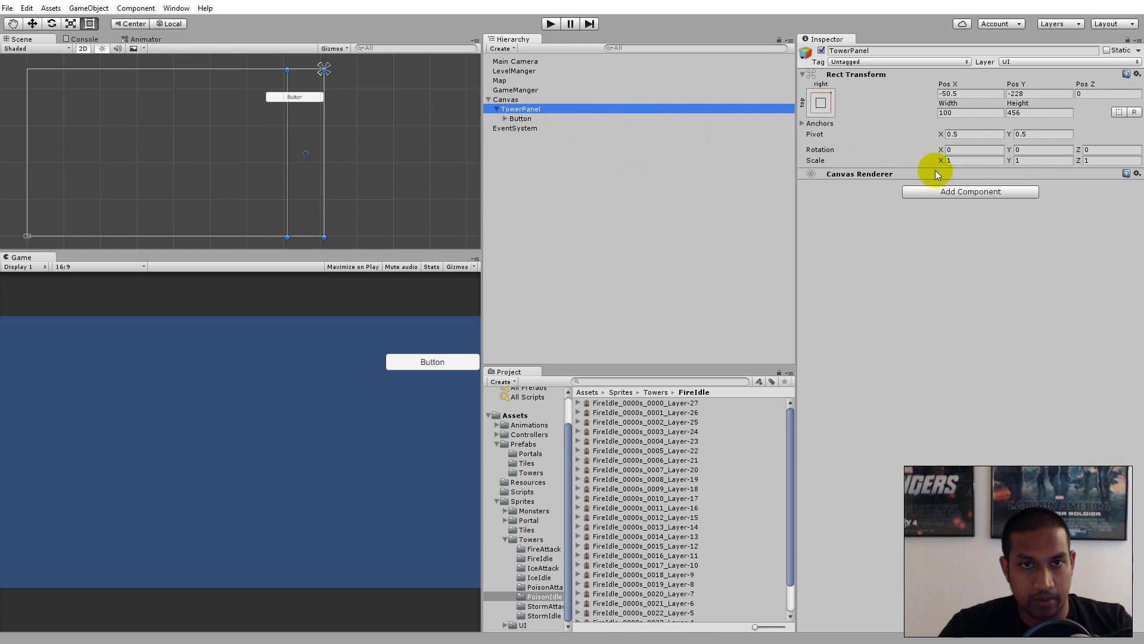
pyautogui.click(974, 195)
pyautogui.write('grid')
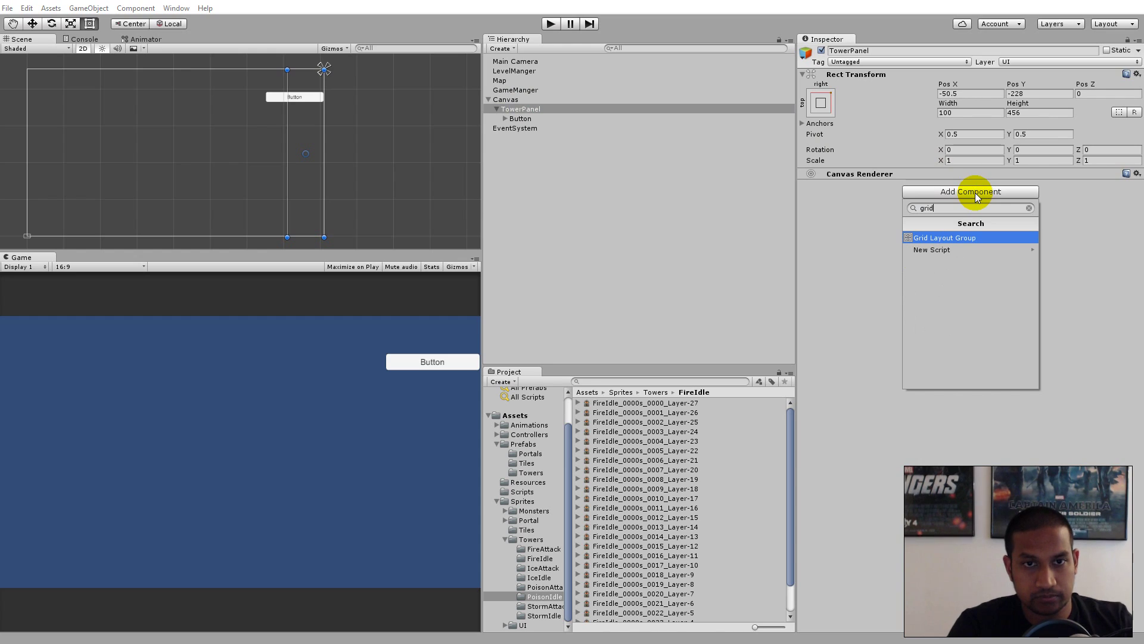
pyautogui.click(974, 239)
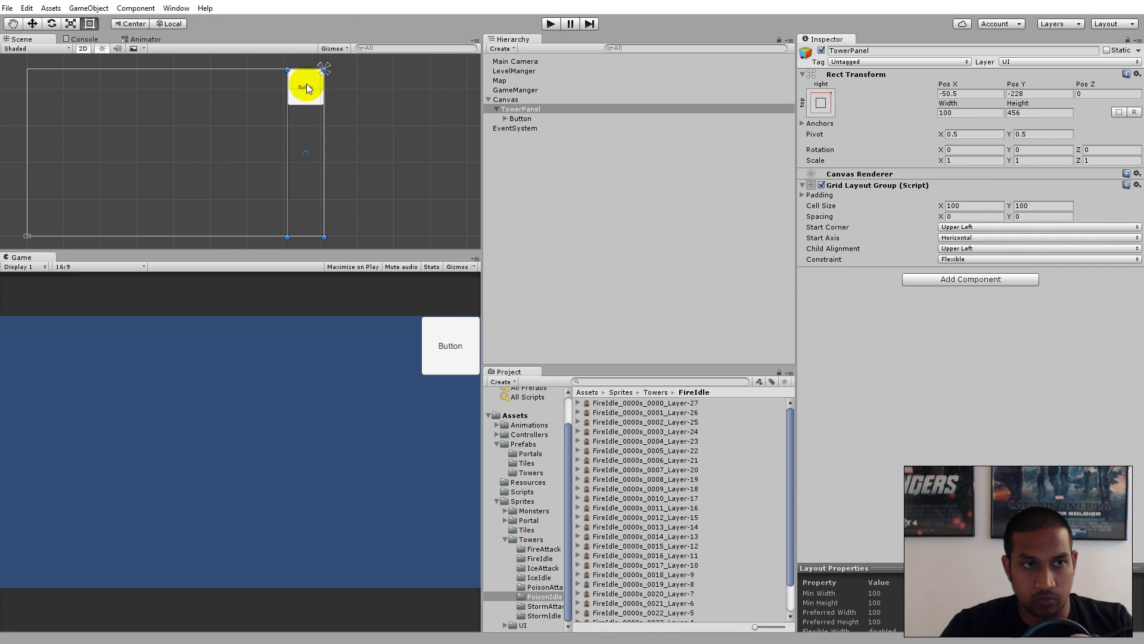
# - Duplicate the Button three times within TowerPanel so that the grid layout holds four buttons
pyautogui.click(517, 122)
pyautogui.rightClick(519, 123)
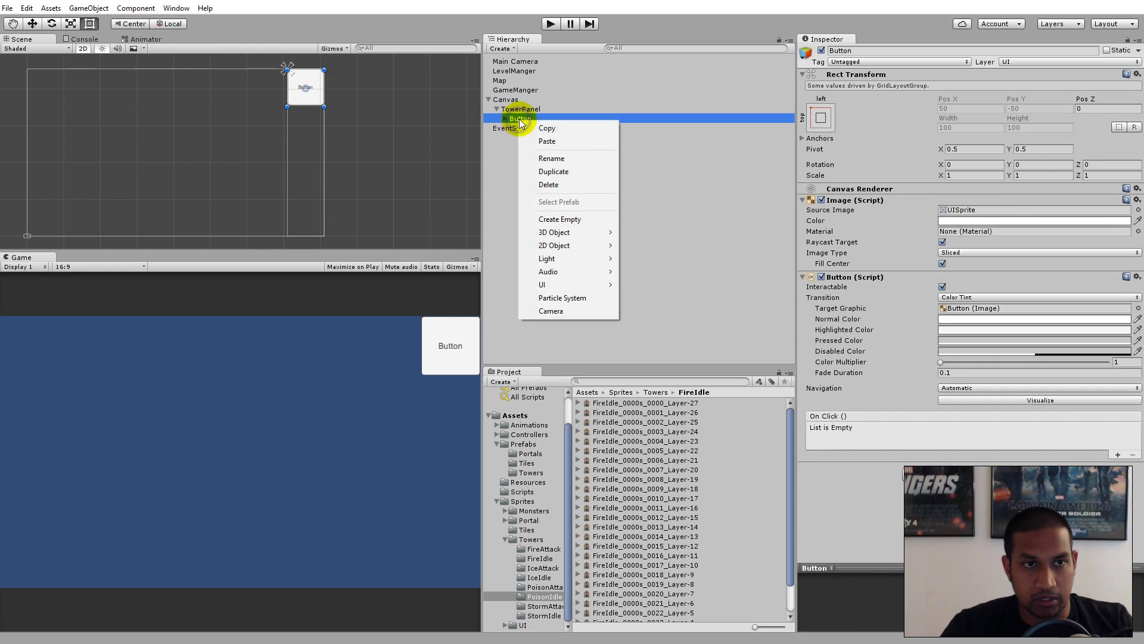
pyautogui.click(579, 170)
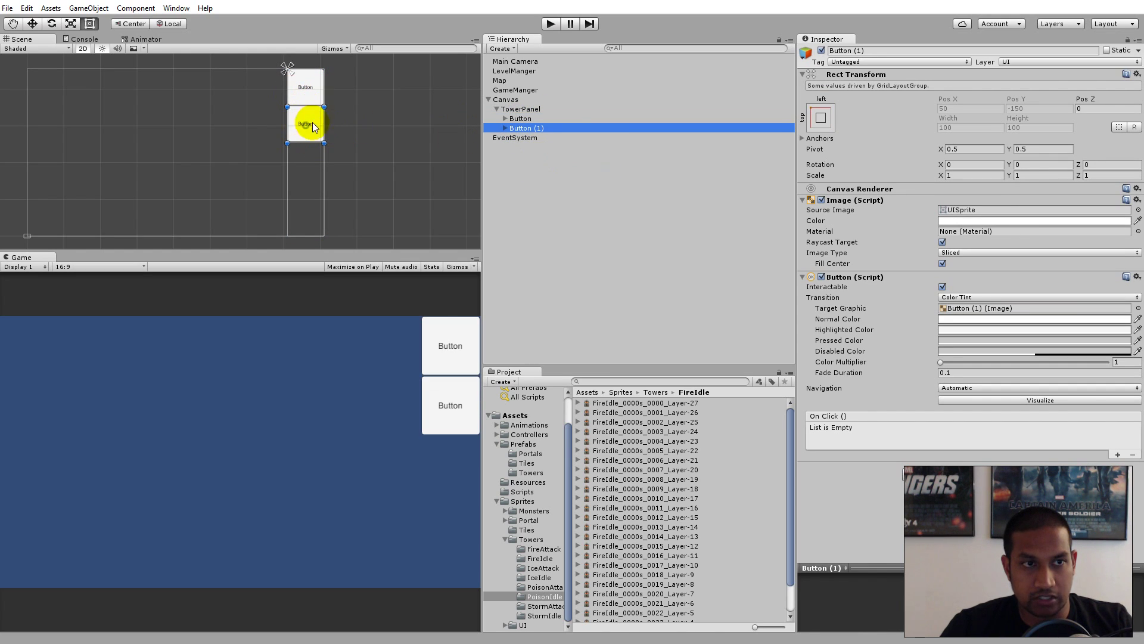
pyautogui.rightClick(529, 127)
pyautogui.click(596, 177)
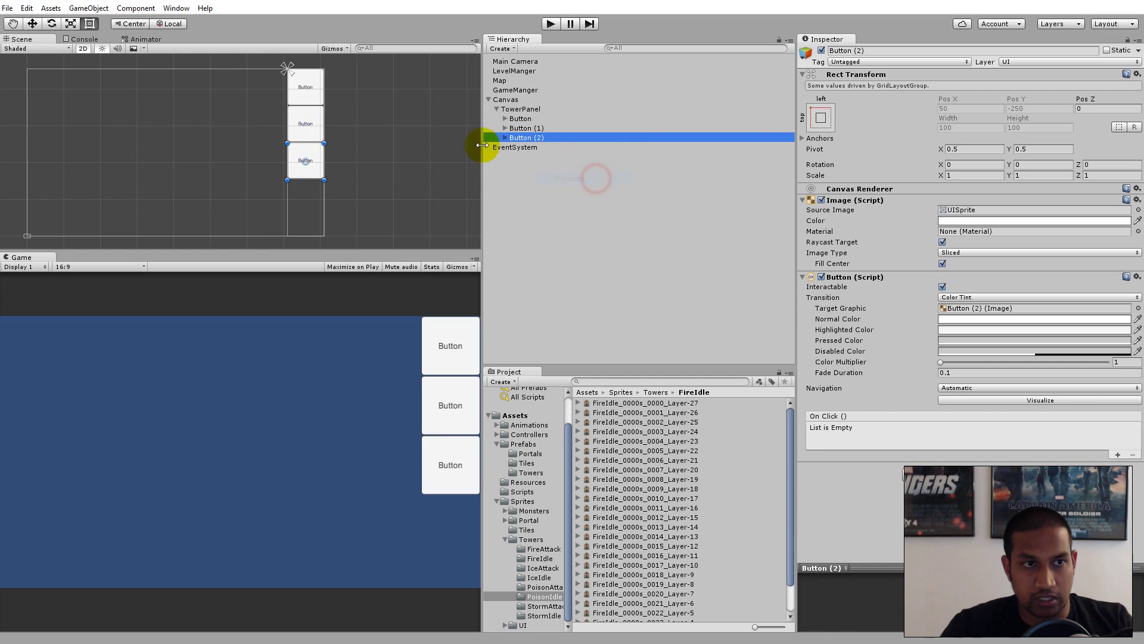
pyautogui.rightClick(524, 137)
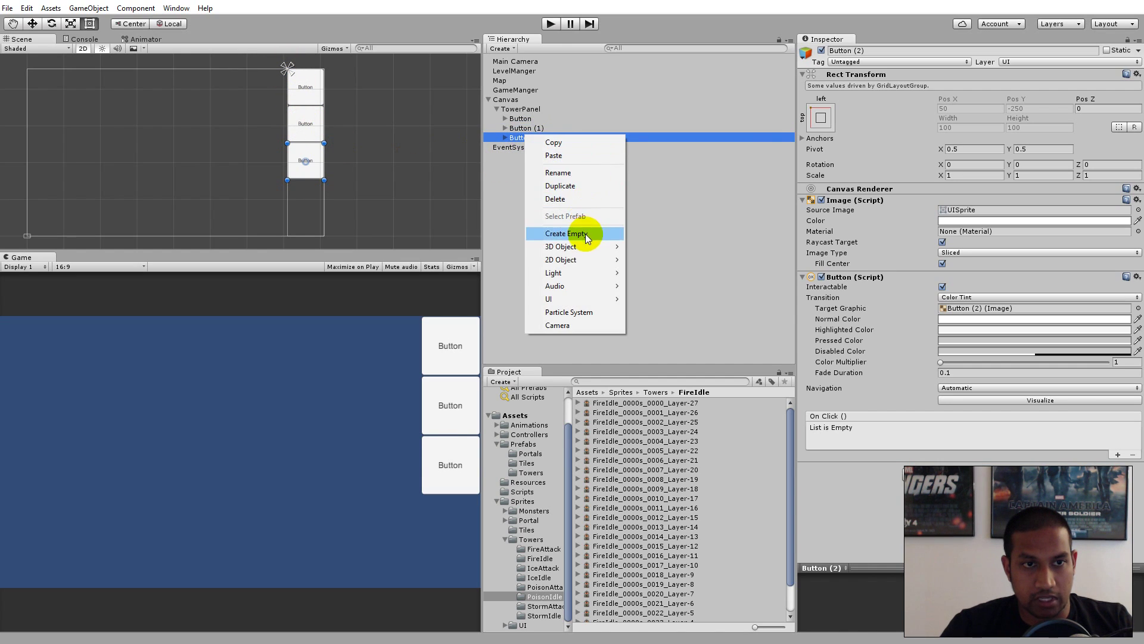
pyautogui.click(567, 185)
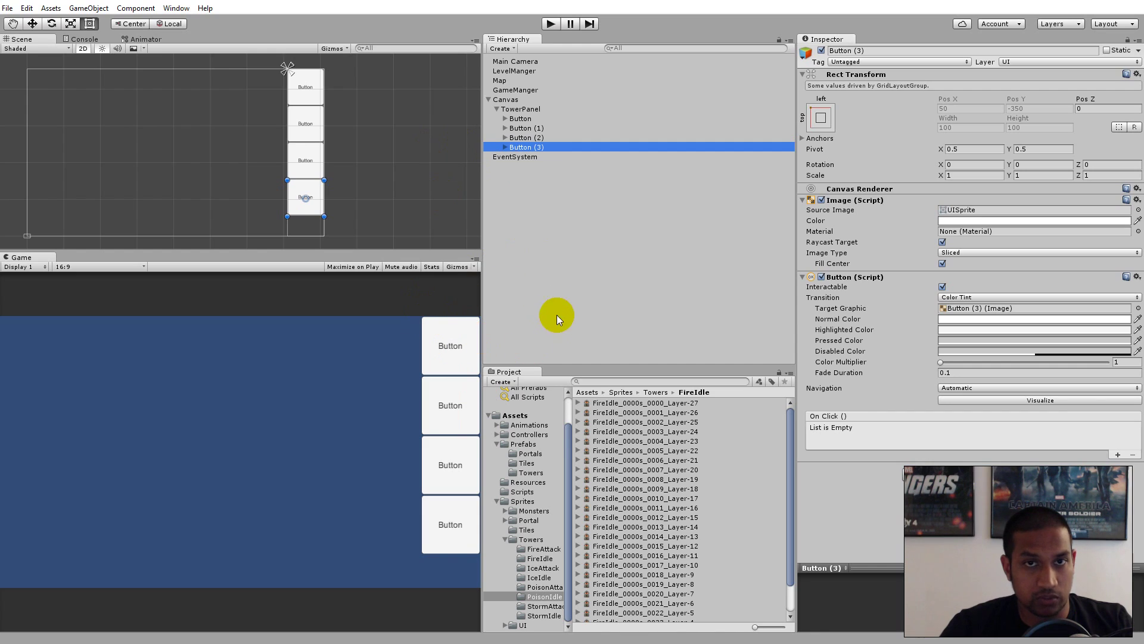
# - Rename the first two buttons in TowerPanel as StormBtn and FrostBtn
pyautogui.click(520, 118)
pyautogui.press('F2')
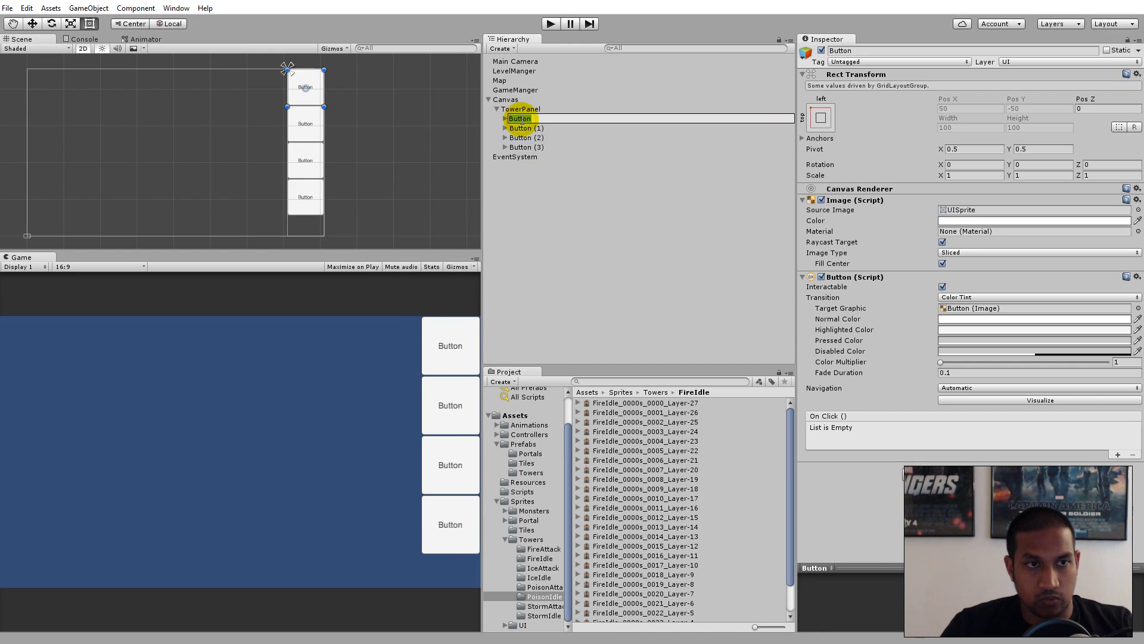
pyautogui.write('StormBtn')
pyautogui.press('Return')
pyautogui.click(525, 127)
pyautogui.press('F2')
pyautogui.write('FrostBtn')
pyautogui.press('Return')
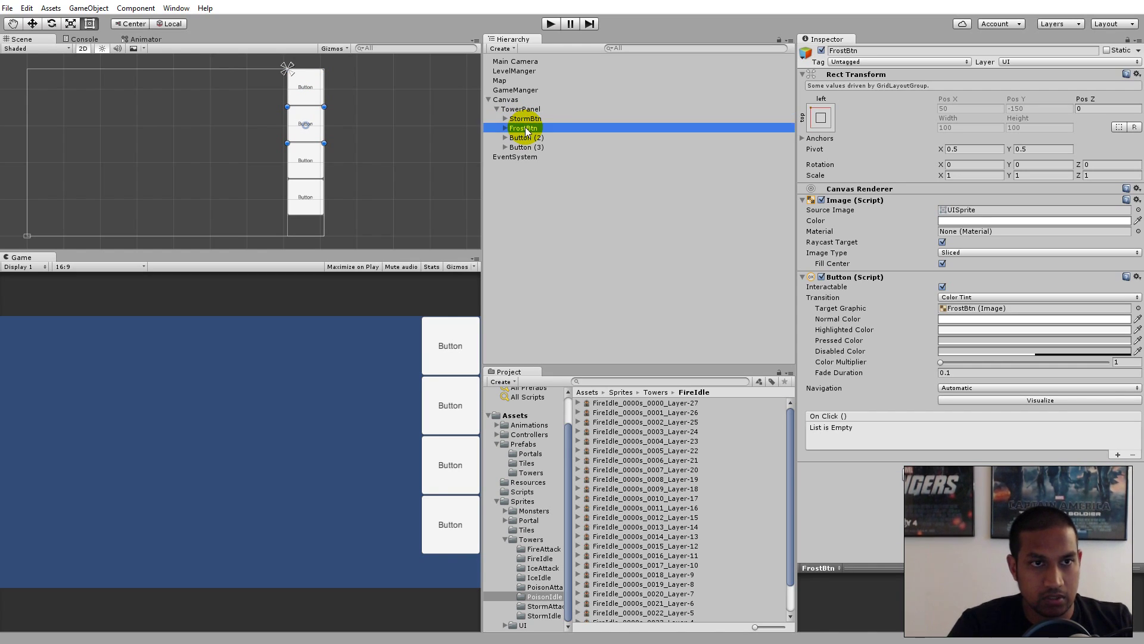
# - Rename Button (2) as FireBtn and Button (3) as PoisonBtn
pyautogui.click(527, 137)
pyautogui.press('F2')
pyautogui.write('FireBtn')
pyautogui.press('Return')
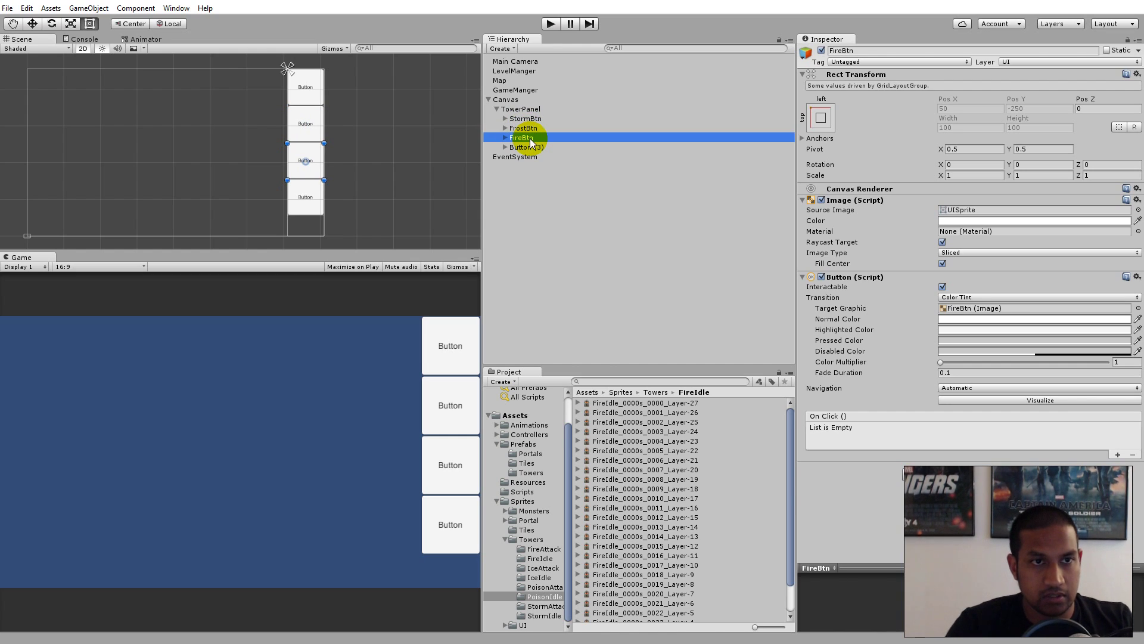
pyautogui.click(536, 147)
pyautogui.press('F2')
pyautogui.write('PoisonBtn')
pyautogui.press('Return')
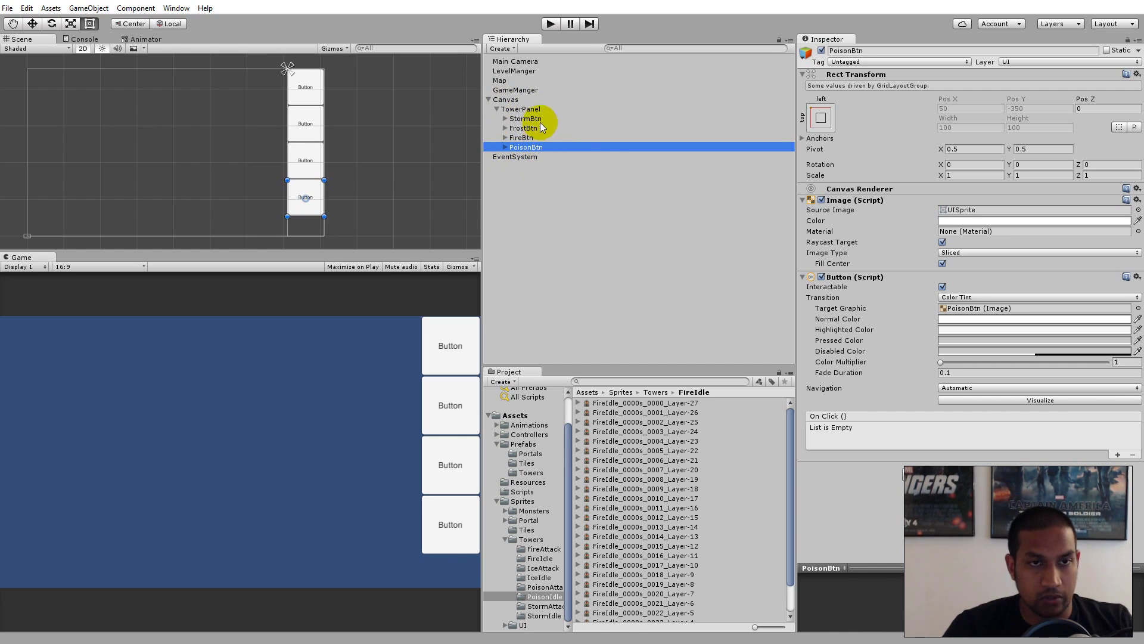
# - Set TowerPanel's Grid Layout Group to a right padding of 5 and a cell size of X 70, Y 80
pyautogui.click(513, 109)
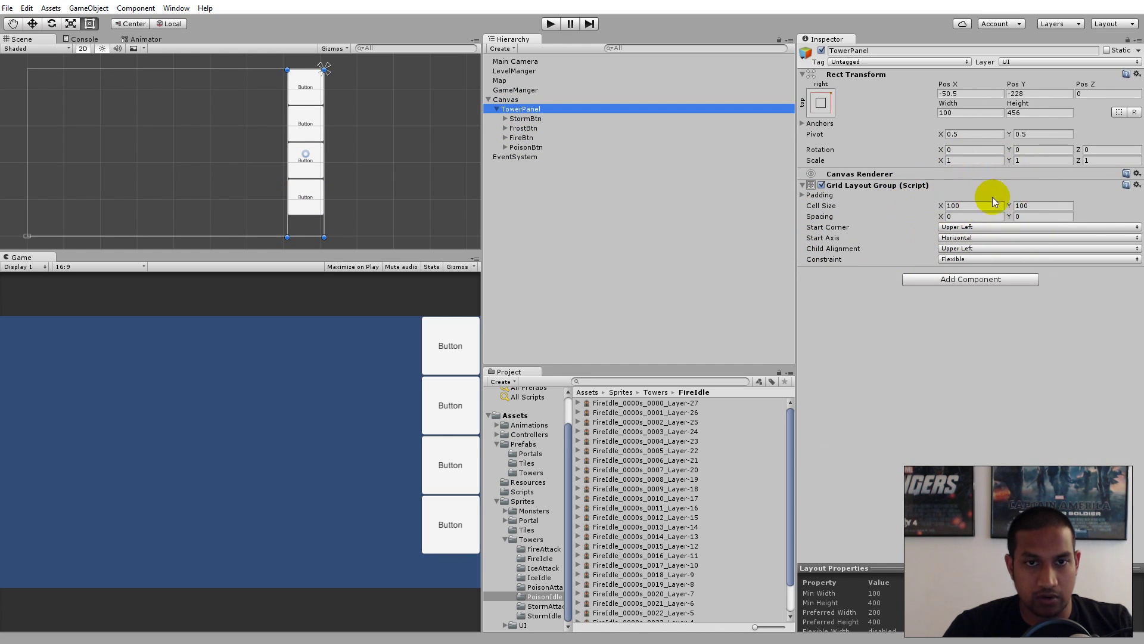
pyautogui.click(802, 195)
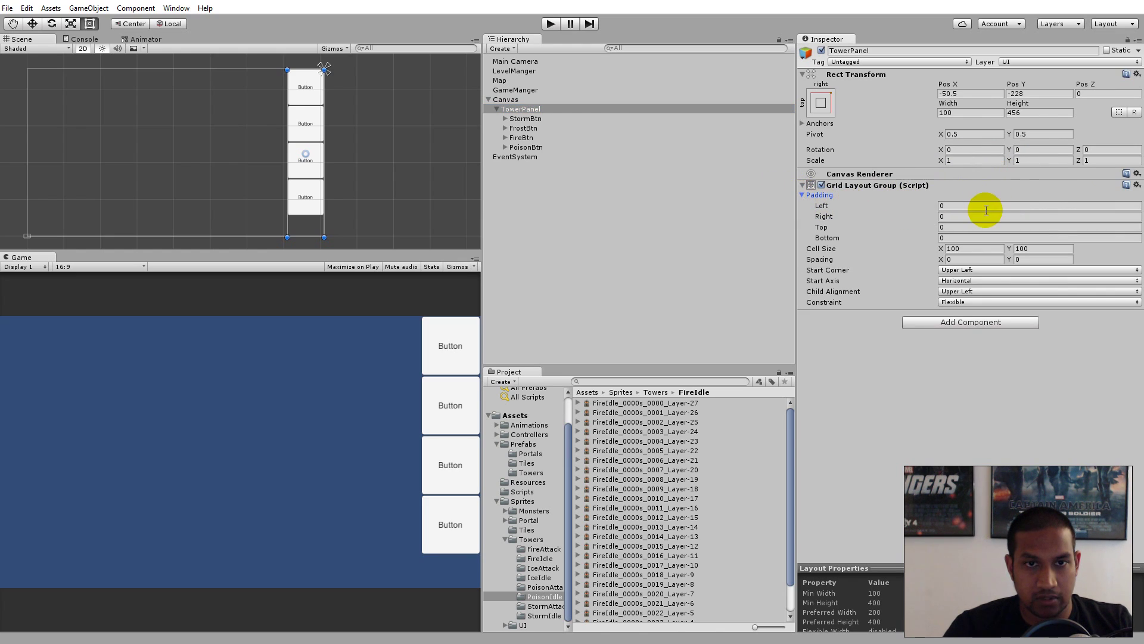
pyautogui.click(987, 209)
pyautogui.click(984, 215)
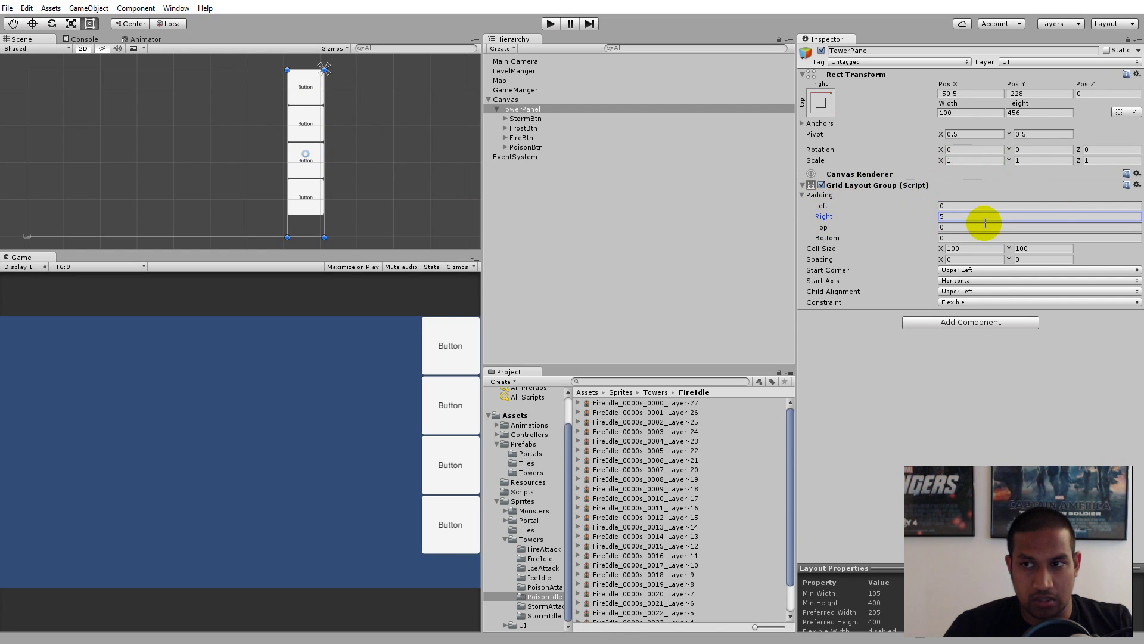
pyautogui.click(978, 249)
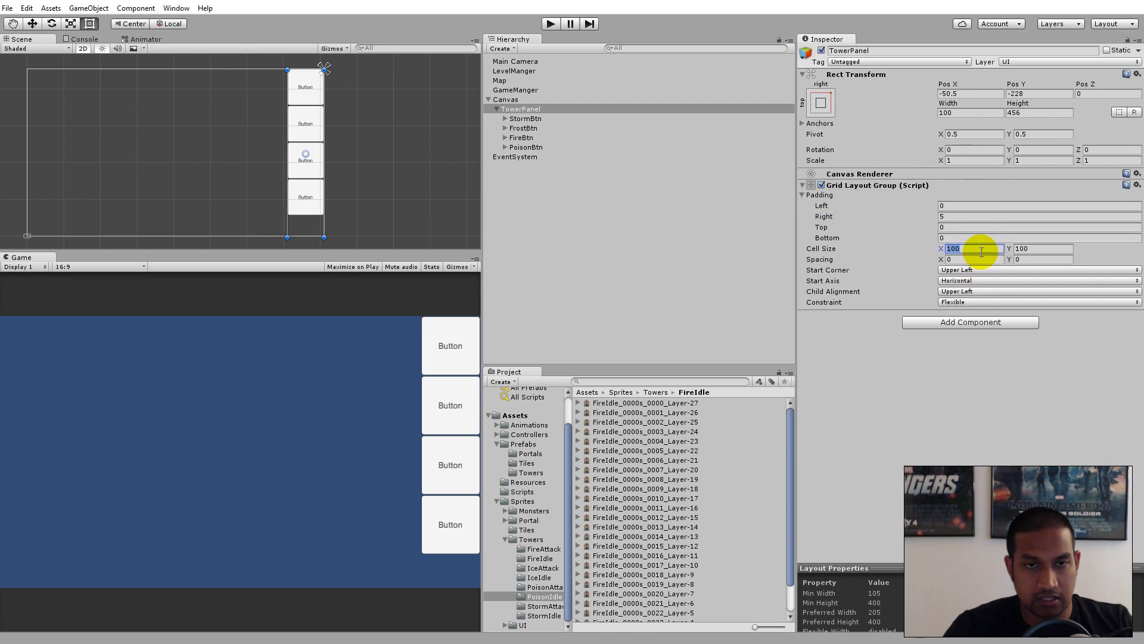
pyautogui.write('70')
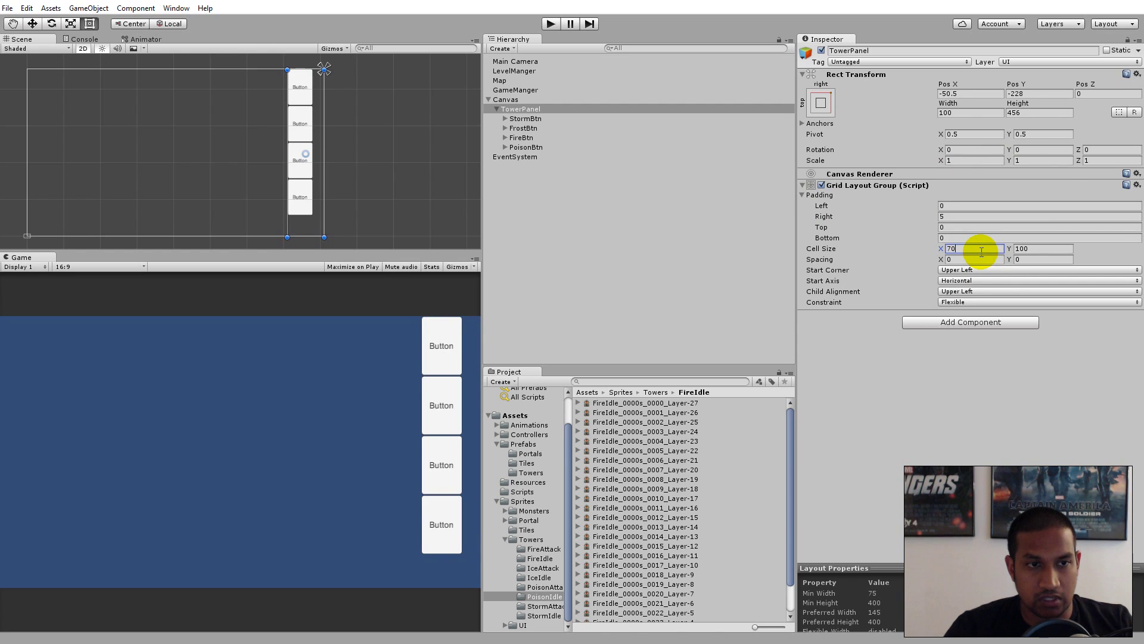
pyautogui.press('Tab')
pyautogui.write('80')
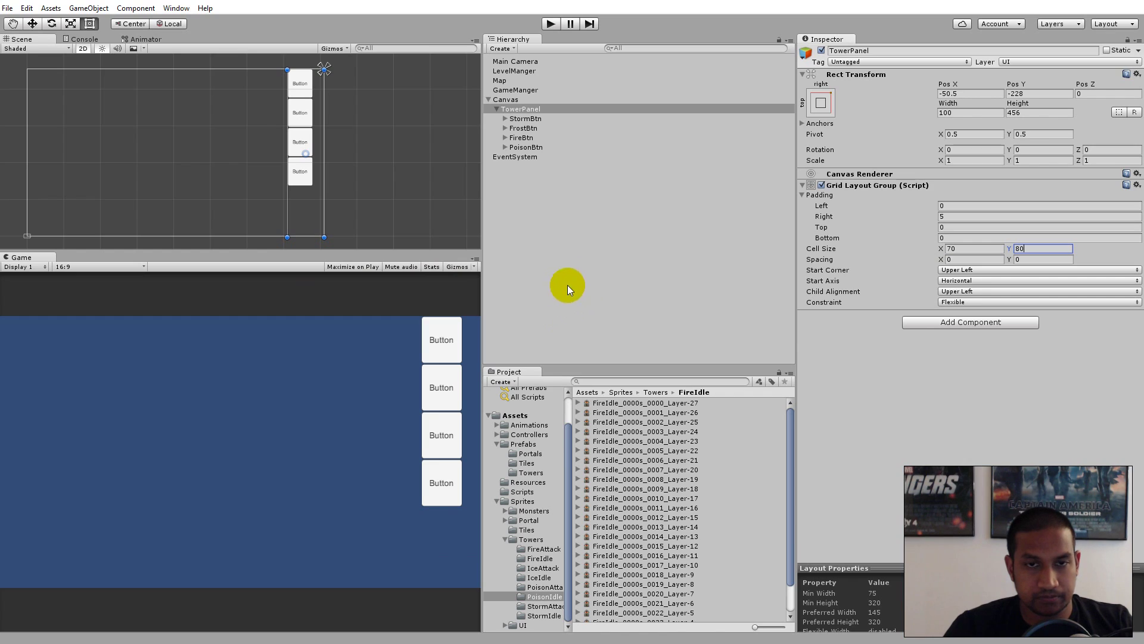
# - Set the grid layout's Start Axis to Vertical and its Child Alignment to Lower Right
pyautogui.click(989, 283)
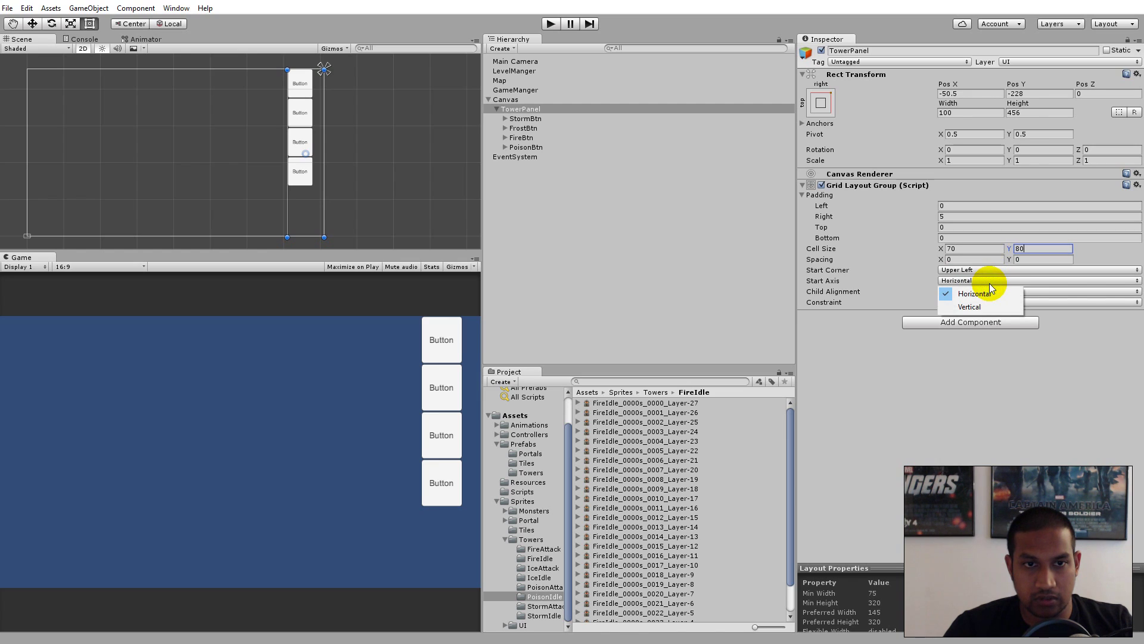
pyautogui.click(987, 307)
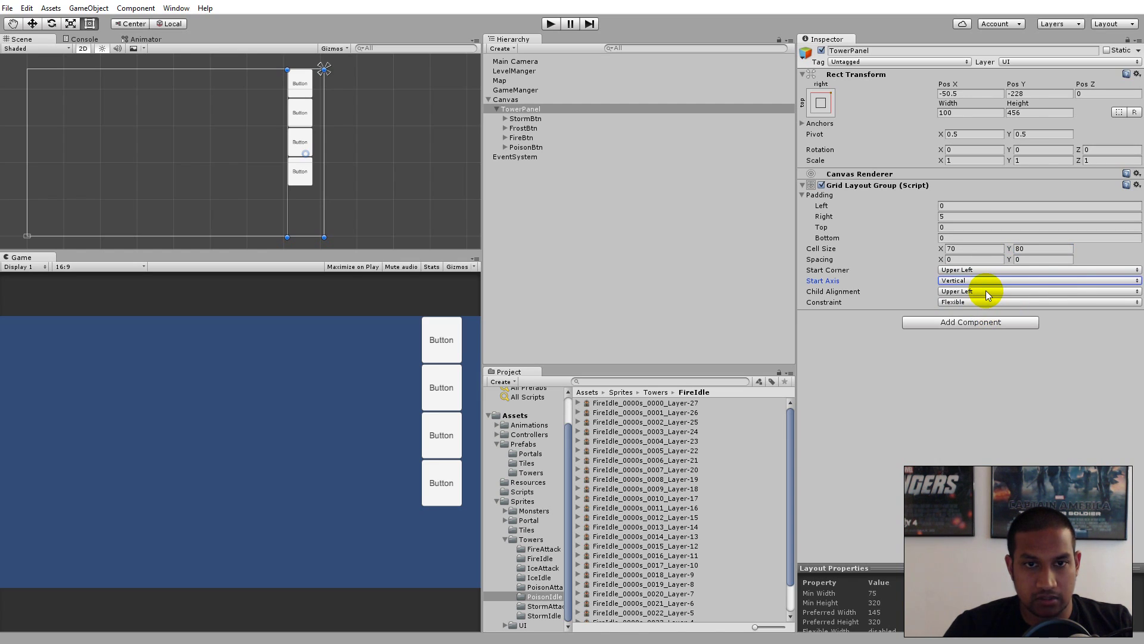
pyautogui.click(985, 290)
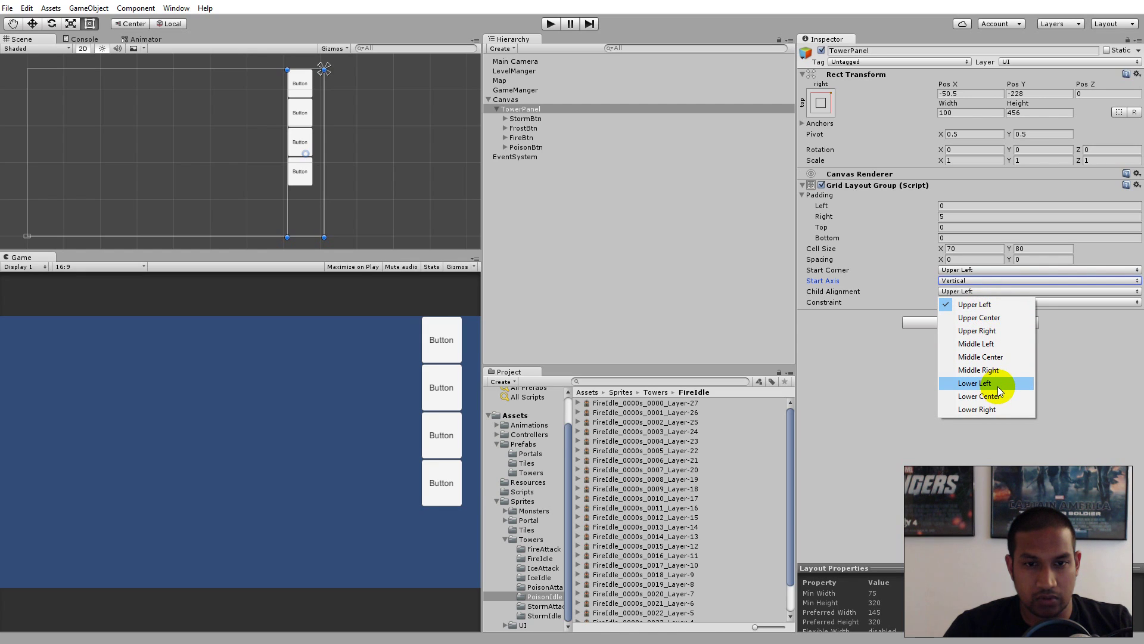
pyautogui.click(999, 410)
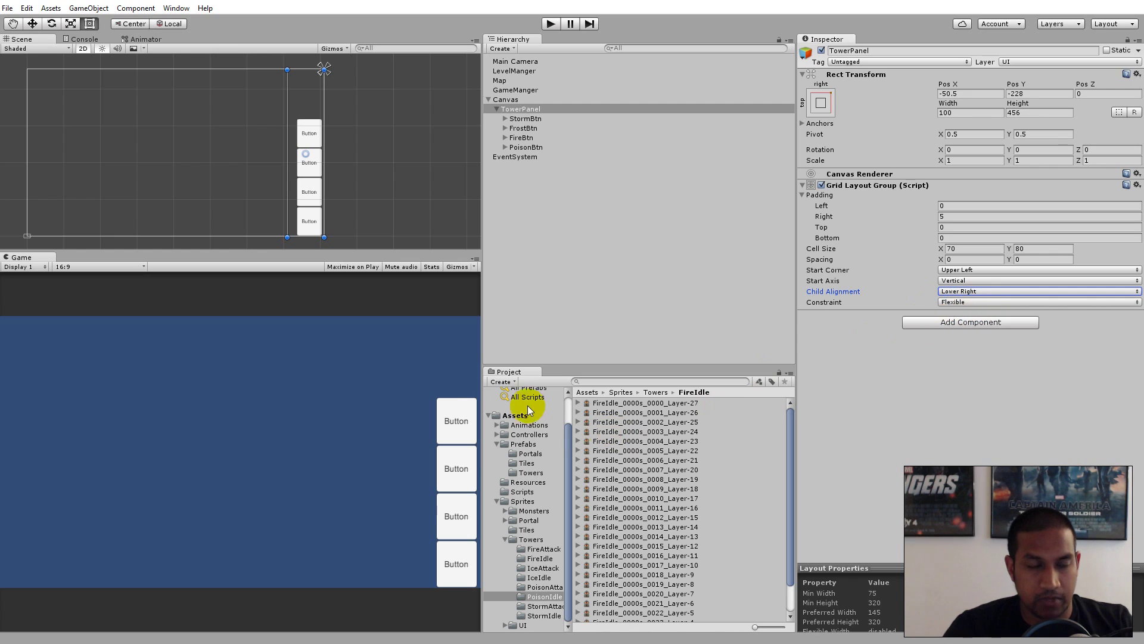
# - Try the Upper Right child alignment on the grid layout, and switch back to Lower Right
pyautogui.click(1012, 301)
pyautogui.click(1006, 292)
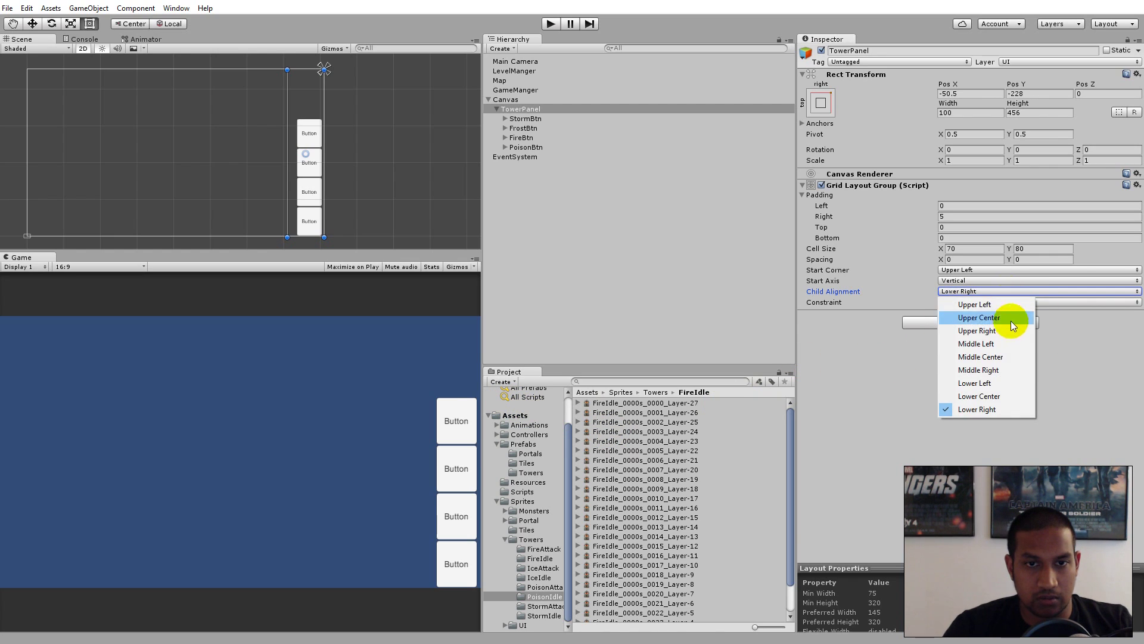
pyautogui.click(996, 330)
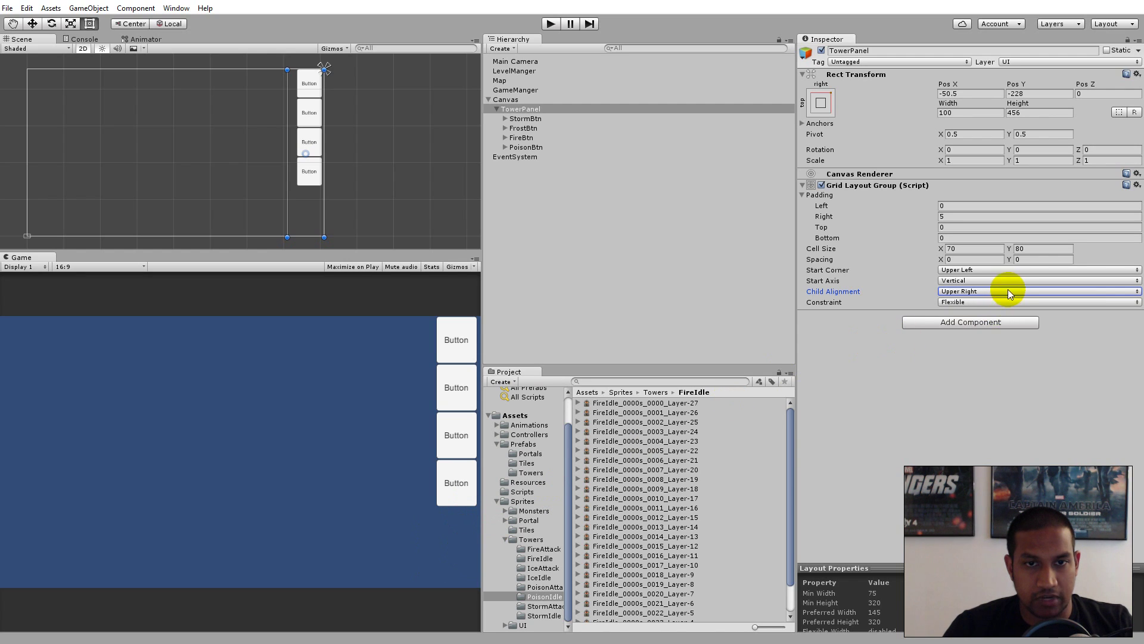
pyautogui.click(986, 292)
pyautogui.click(978, 409)
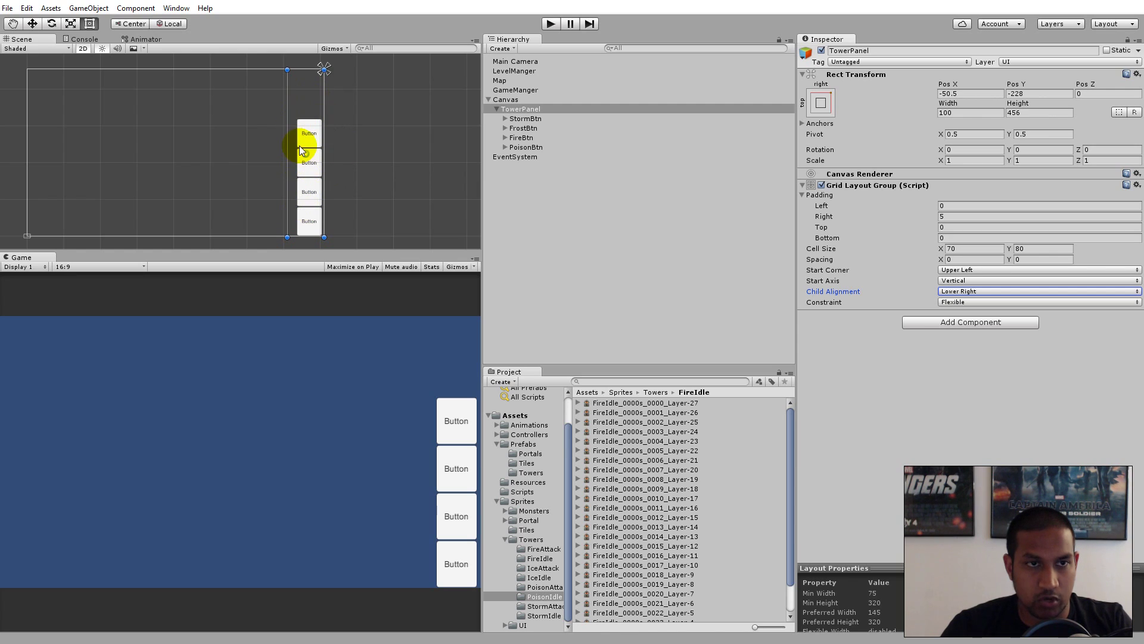
pyautogui.click(527, 118)
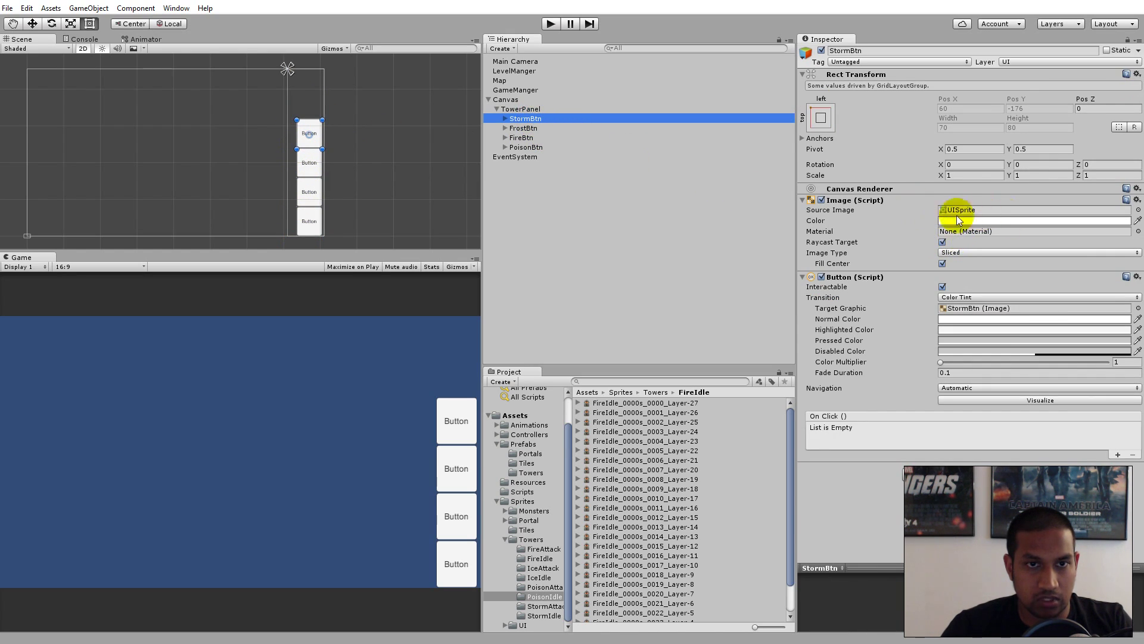
pyautogui.click(1138, 210)
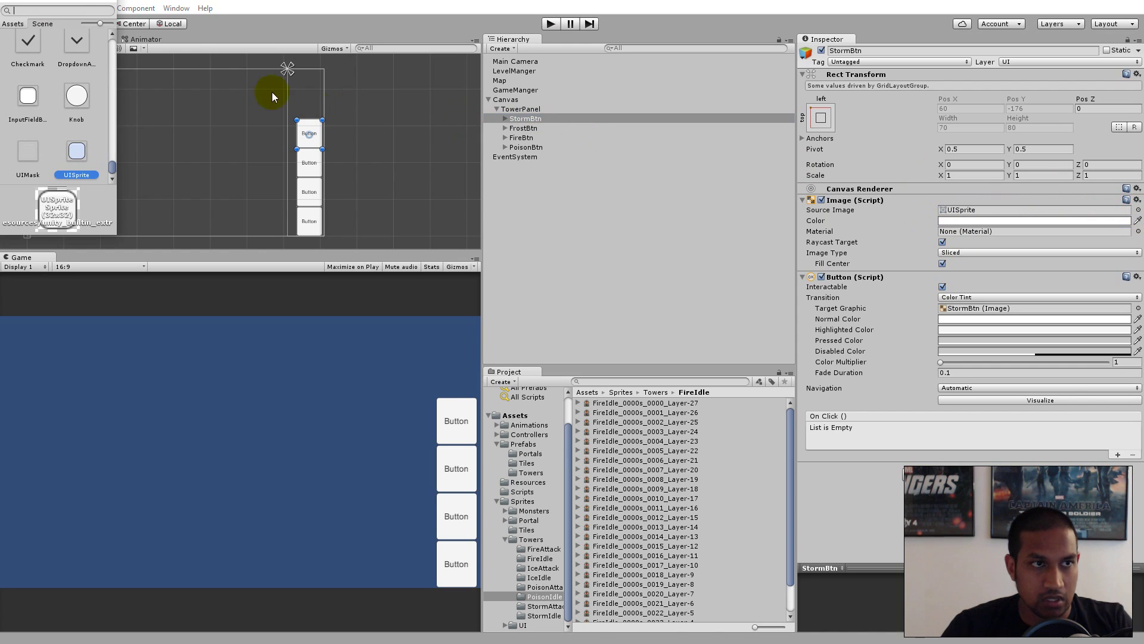
pyautogui.write('storm')
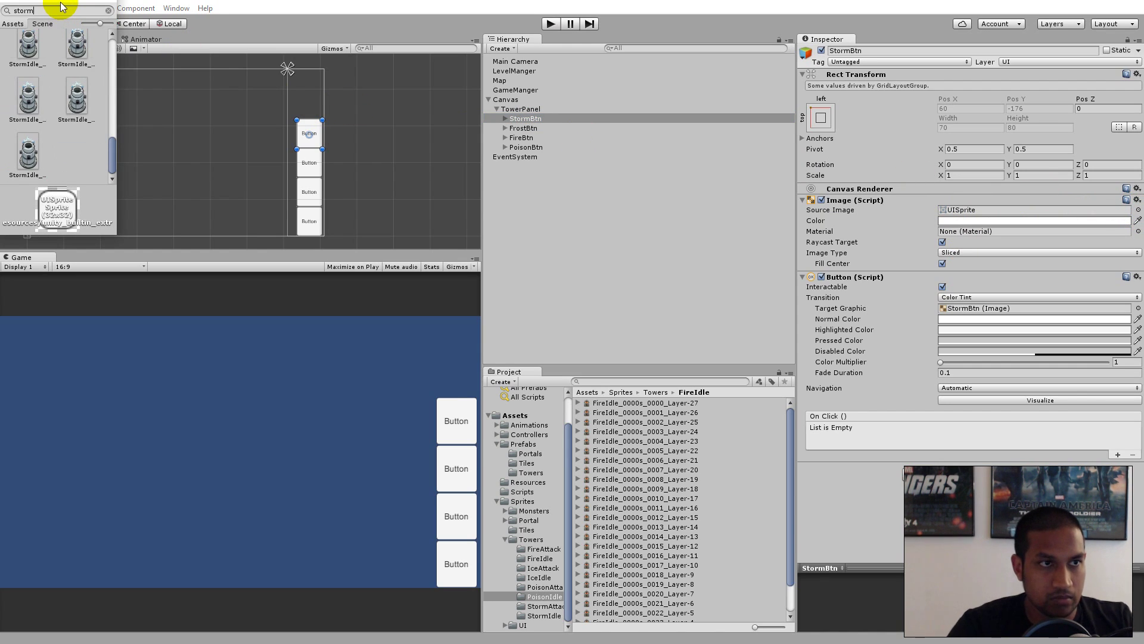
pyautogui.moveTo(111, 143); pyautogui.dragTo(115, 25)
pyautogui.click(585, 201)
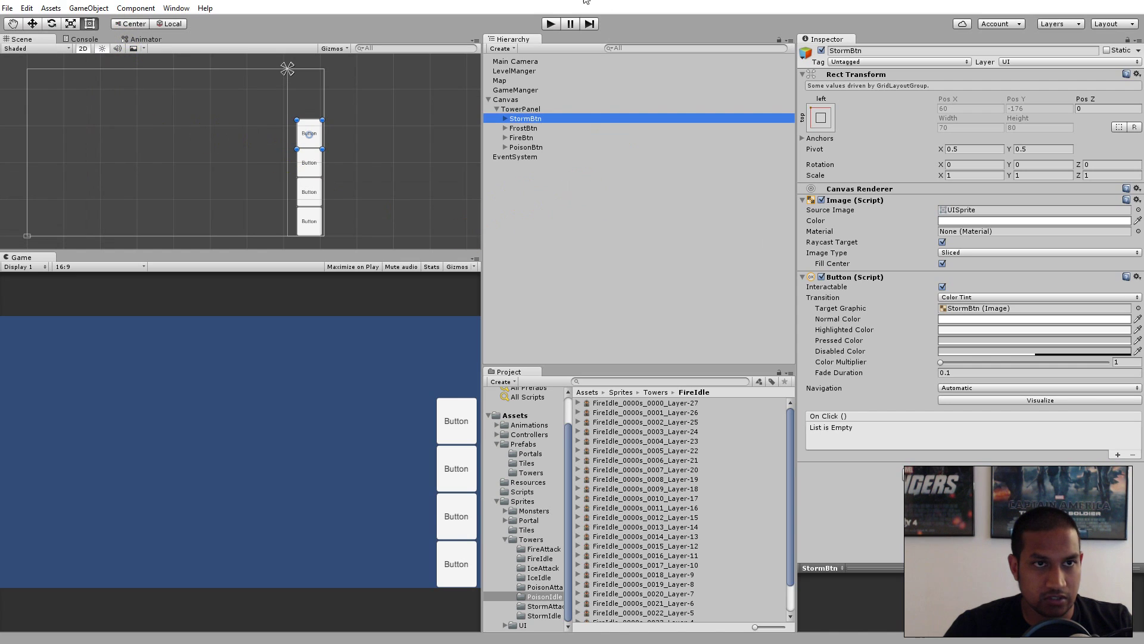
# - Assign the sprites from Sprites/UI/TowerButtons as source images: button_3 to StormBtn and button_4 to FrostBtn
pyautogui.click(519, 504)
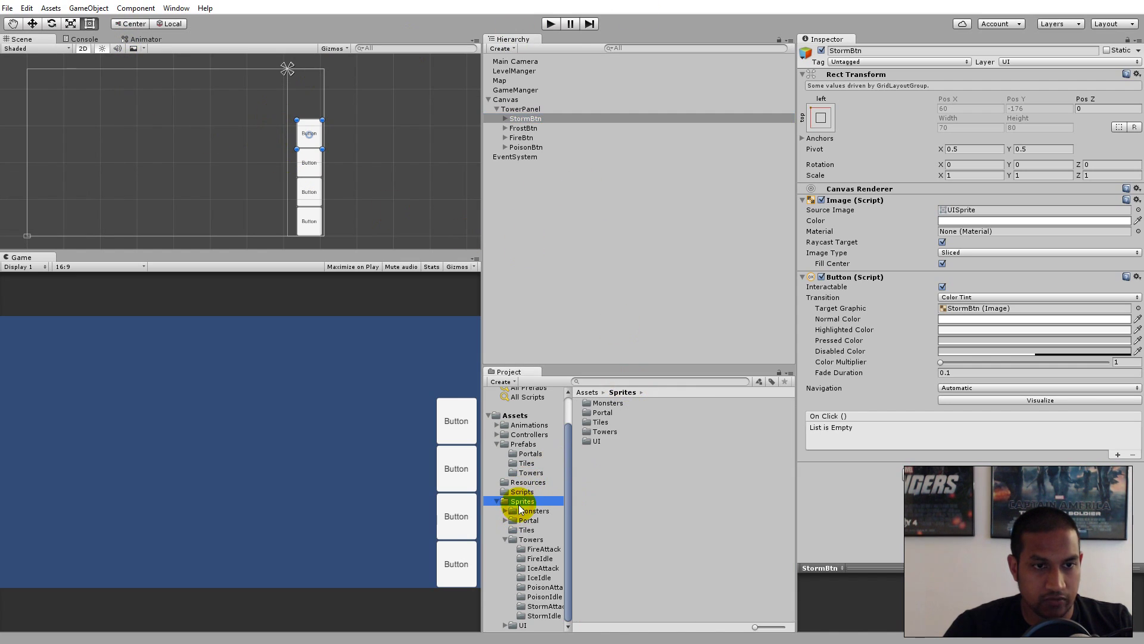
pyautogui.doubleClick(599, 442)
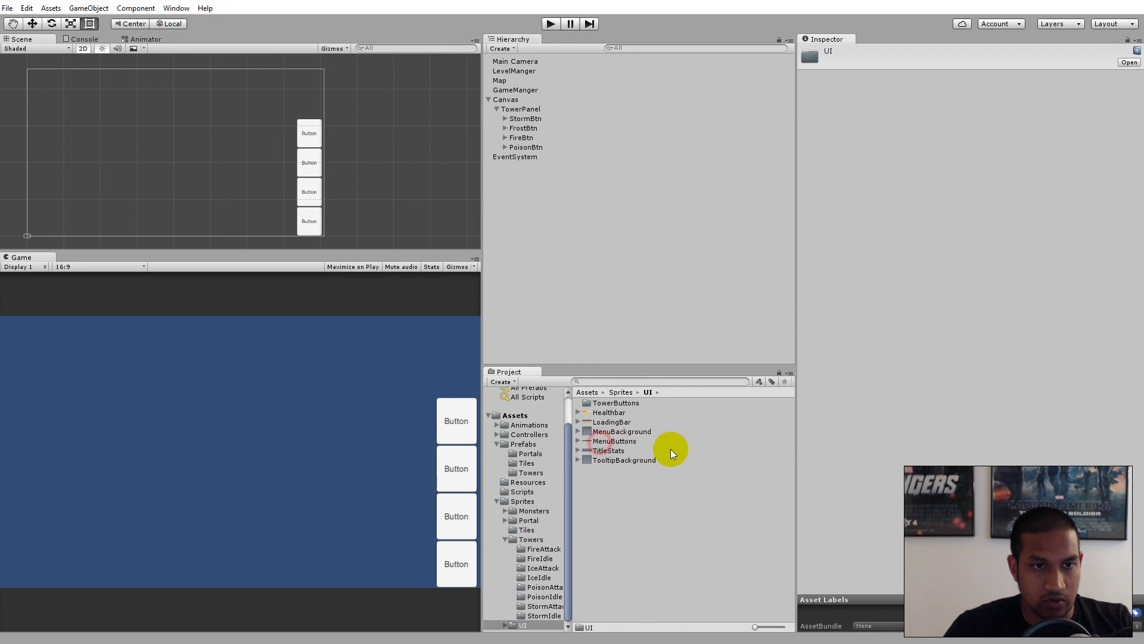
pyautogui.doubleClick(616, 404)
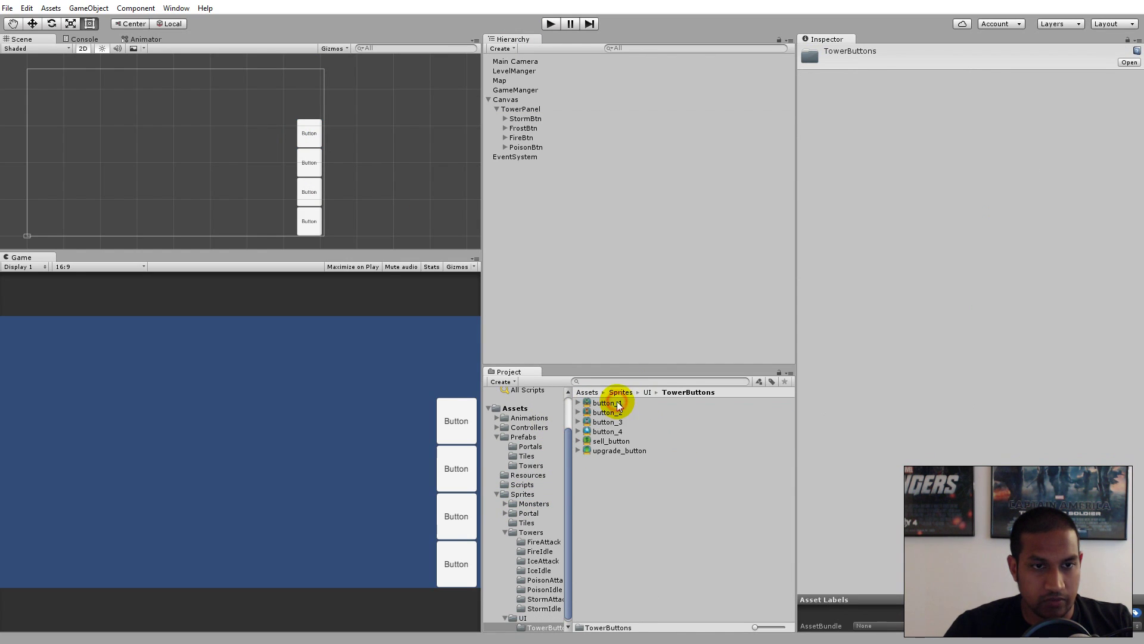
pyautogui.click(523, 118)
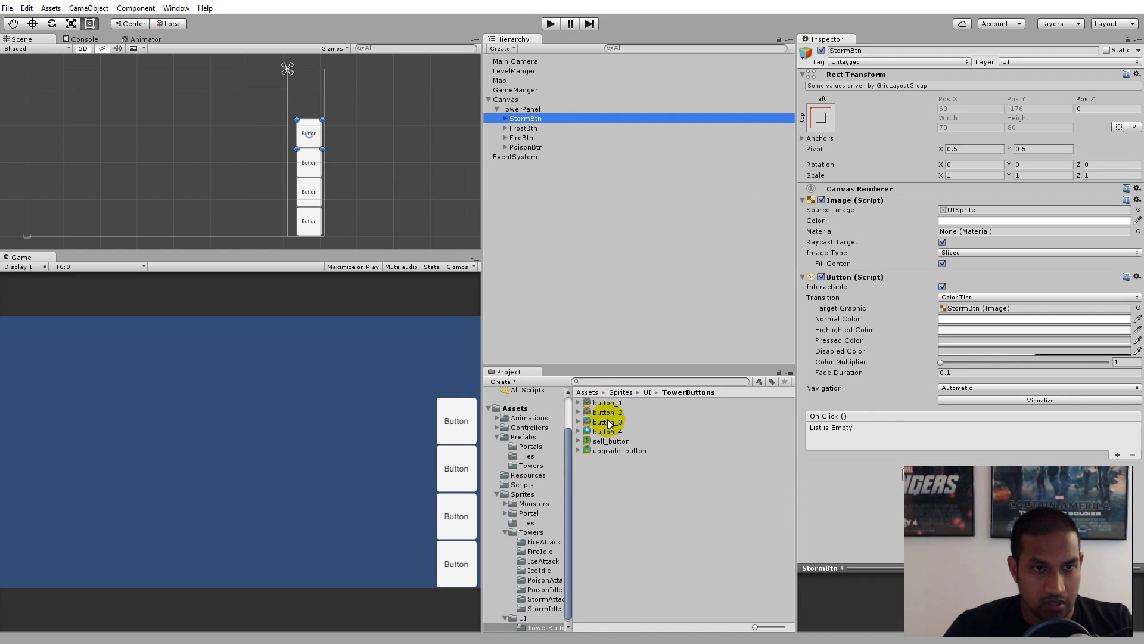
pyautogui.moveTo(608, 423); pyautogui.dragTo(966, 211)
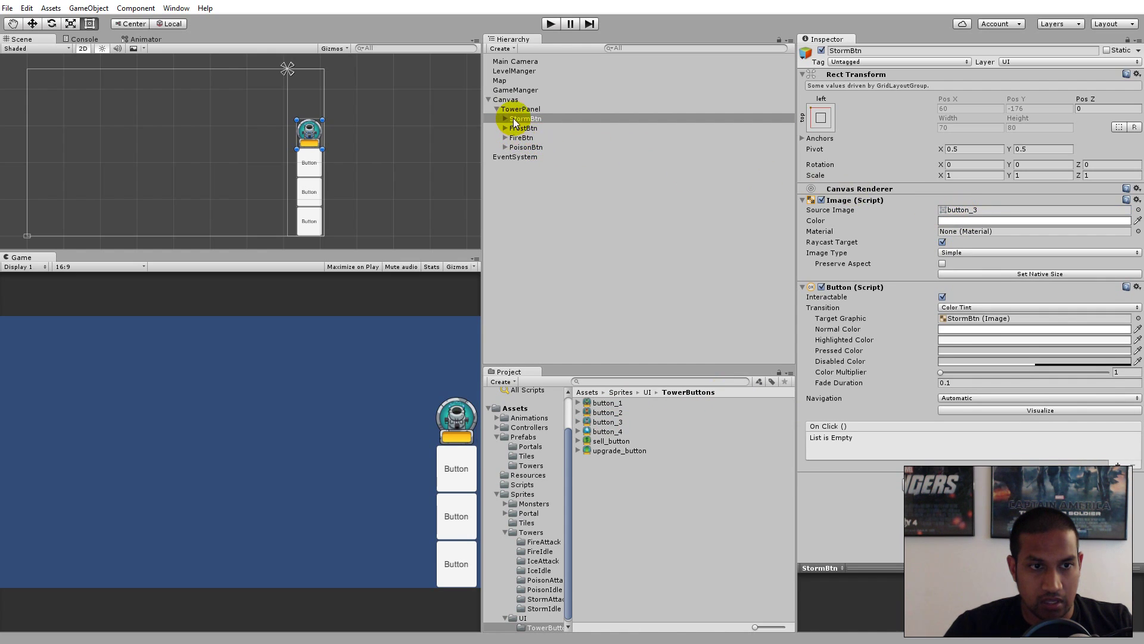
pyautogui.click(526, 132)
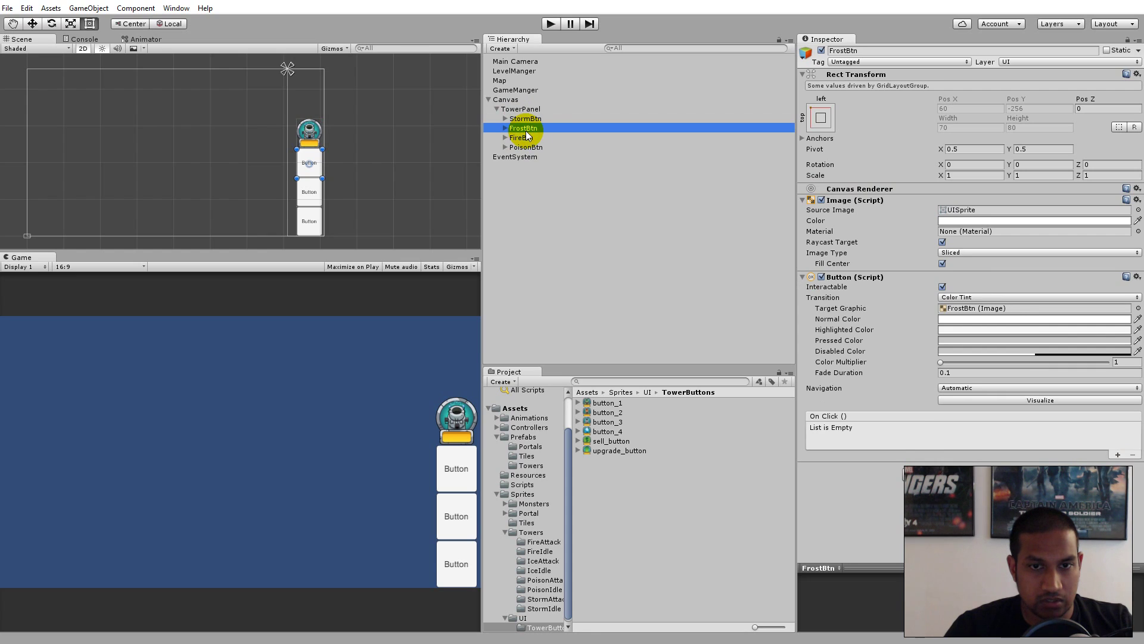
pyautogui.moveTo(602, 434); pyautogui.dragTo(969, 212)
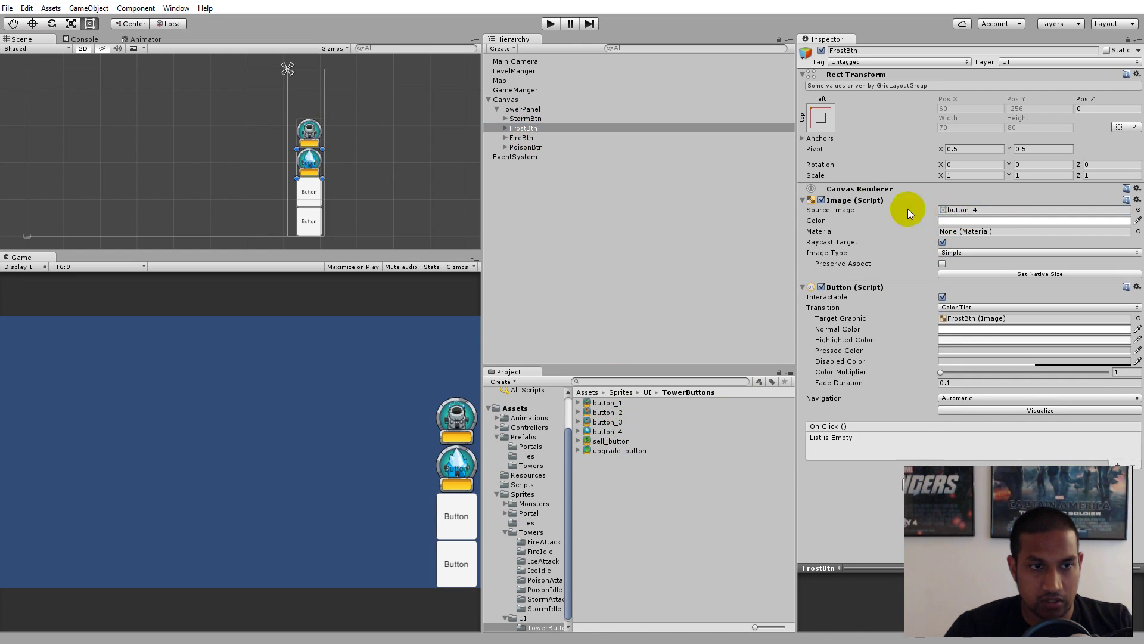
# - Use button_2 as FireBtn's source image and button_1 as PoisonBtn's source image
pyautogui.click(521, 138)
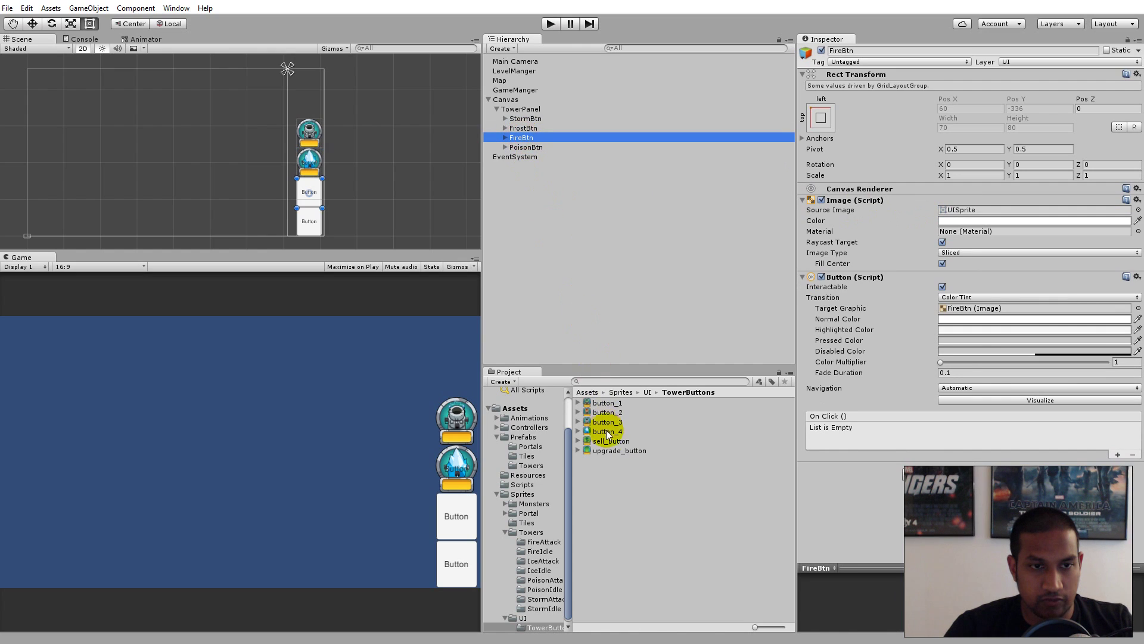
pyautogui.moveTo(604, 412); pyautogui.dragTo(975, 209)
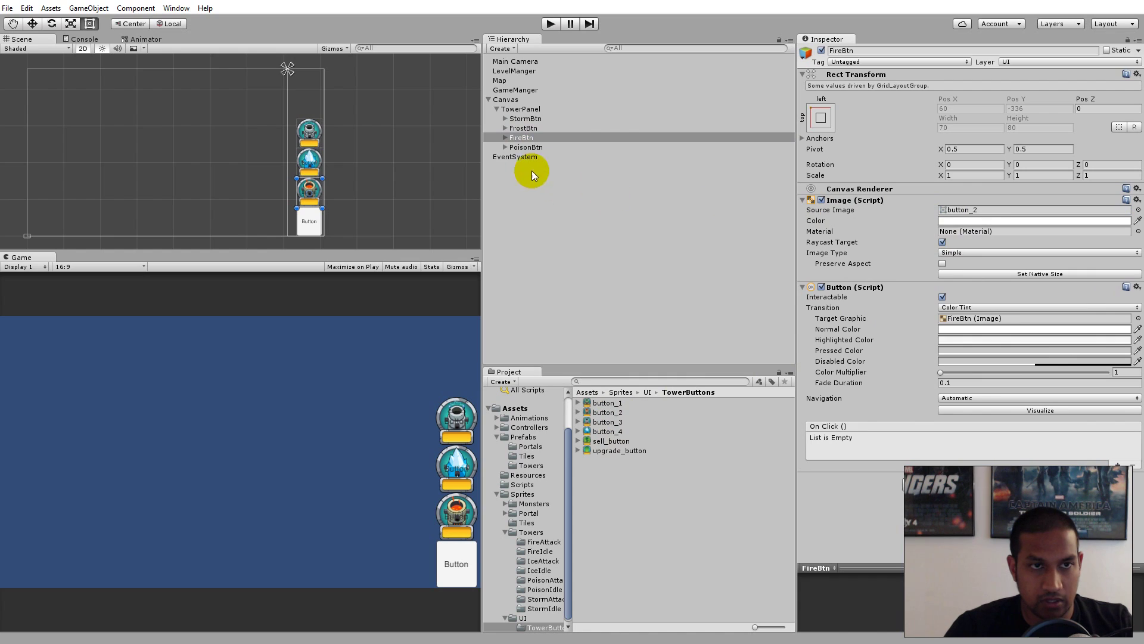
pyautogui.click(519, 147)
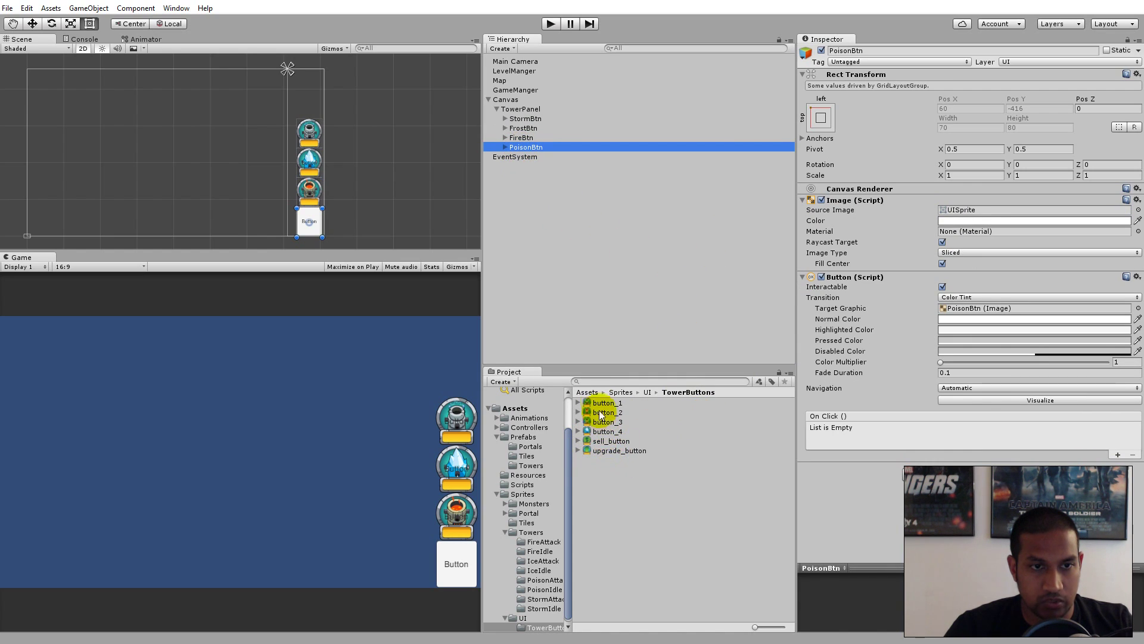
pyautogui.moveTo(599, 403); pyautogui.dragTo(989, 211)
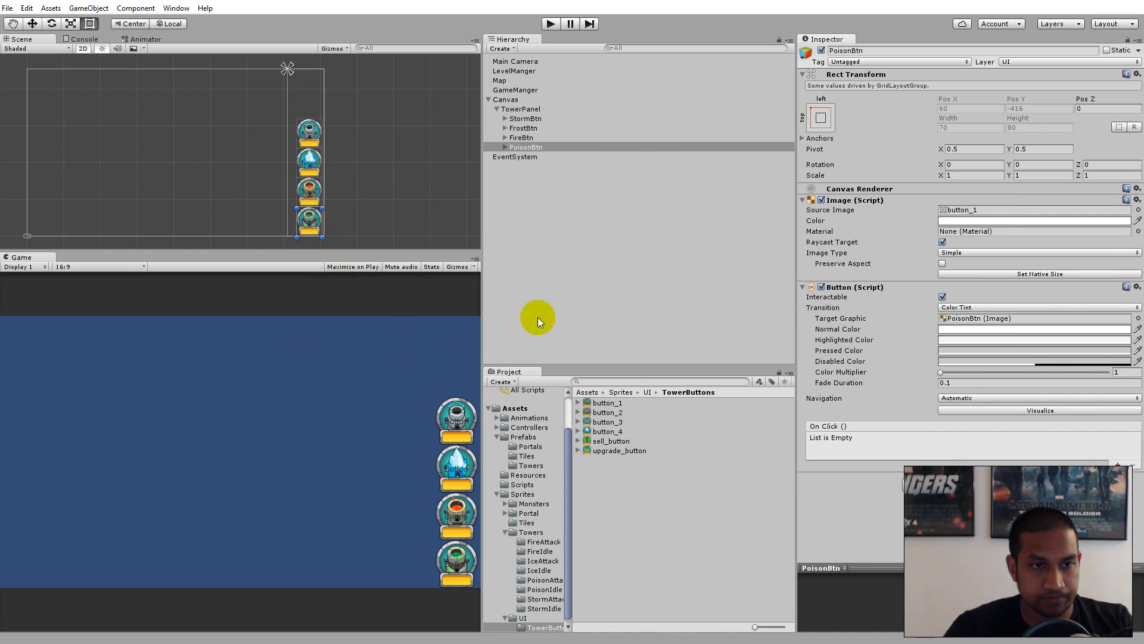
pyautogui.scroll(8, 385, 140)
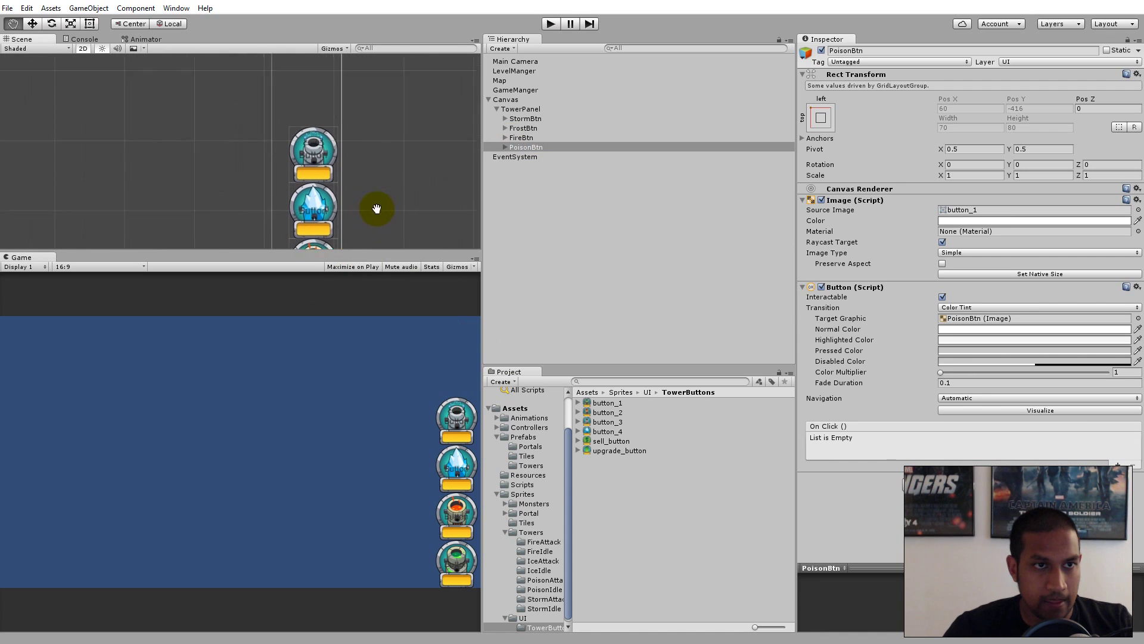
pyautogui.scroll(2, 322, 164)
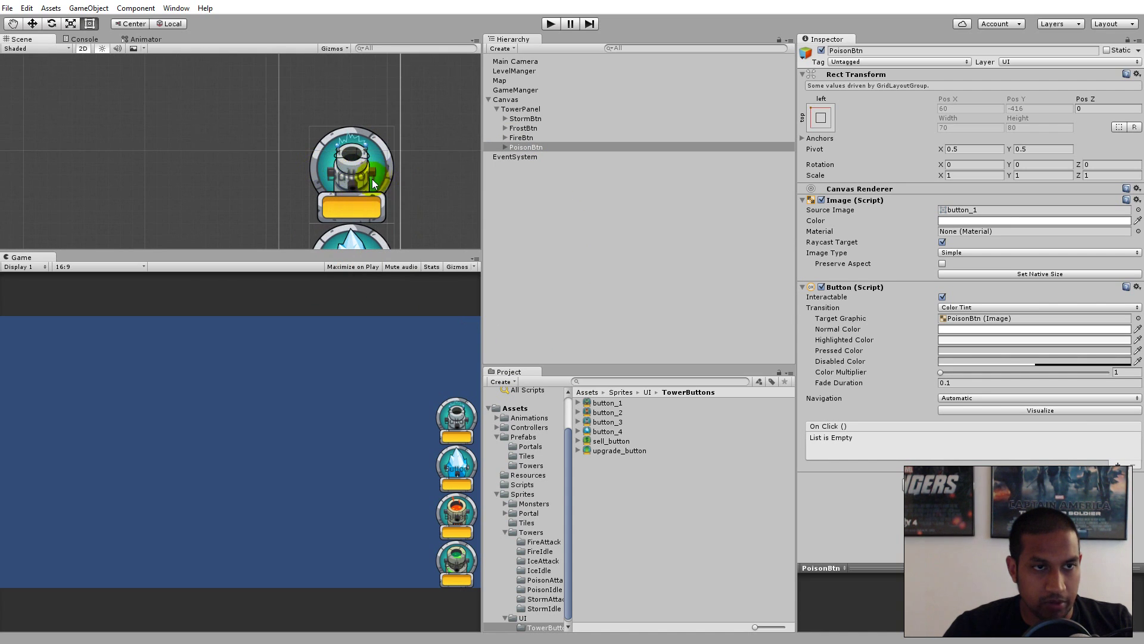
pyautogui.scroll(-5, 372, 179)
pyautogui.scroll(-2, 338, 158)
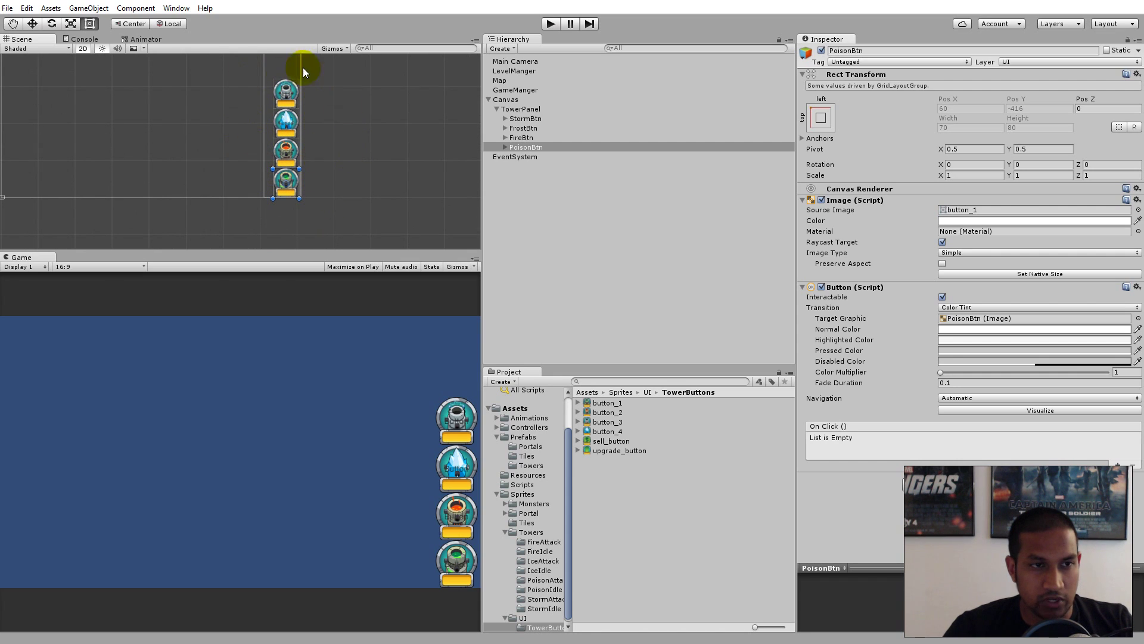
# - Delete the Text child object from PoisonBtn, FireBtn, FrostBtn and StormBtn
pyautogui.click(506, 148)
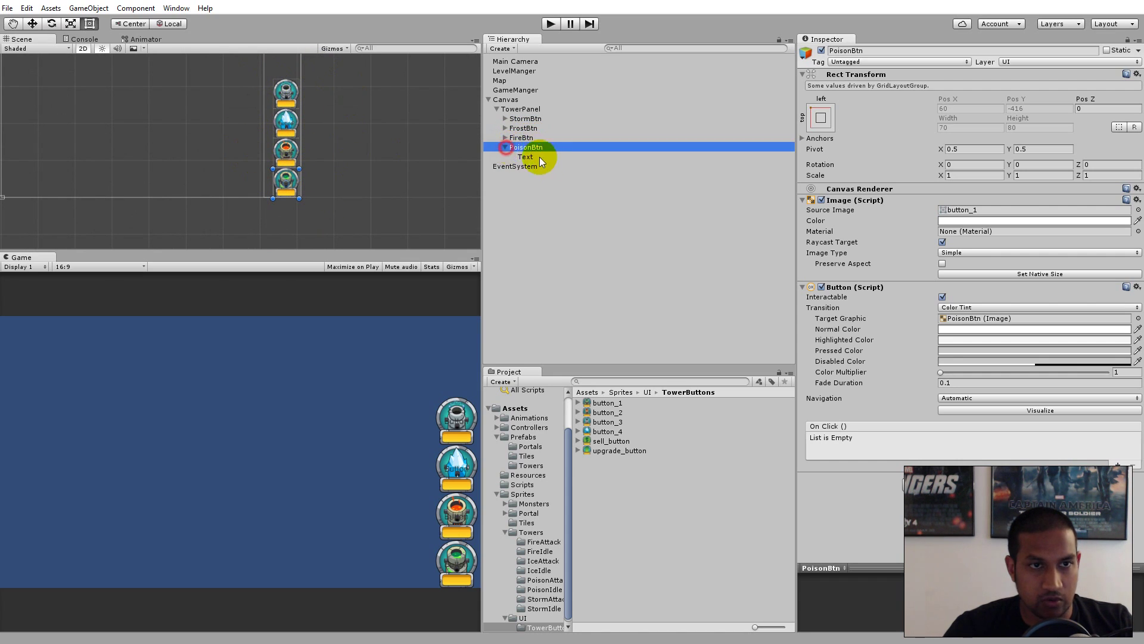
pyautogui.click(531, 156)
pyautogui.press('Delete')
pyautogui.click(533, 147)
pyautogui.press('Delete')
pyautogui.click(504, 128)
pyautogui.click(520, 138)
pyautogui.press('Delete')
pyautogui.click(508, 120)
pyautogui.click(506, 119)
pyautogui.click(528, 129)
pyautogui.press('Delete')
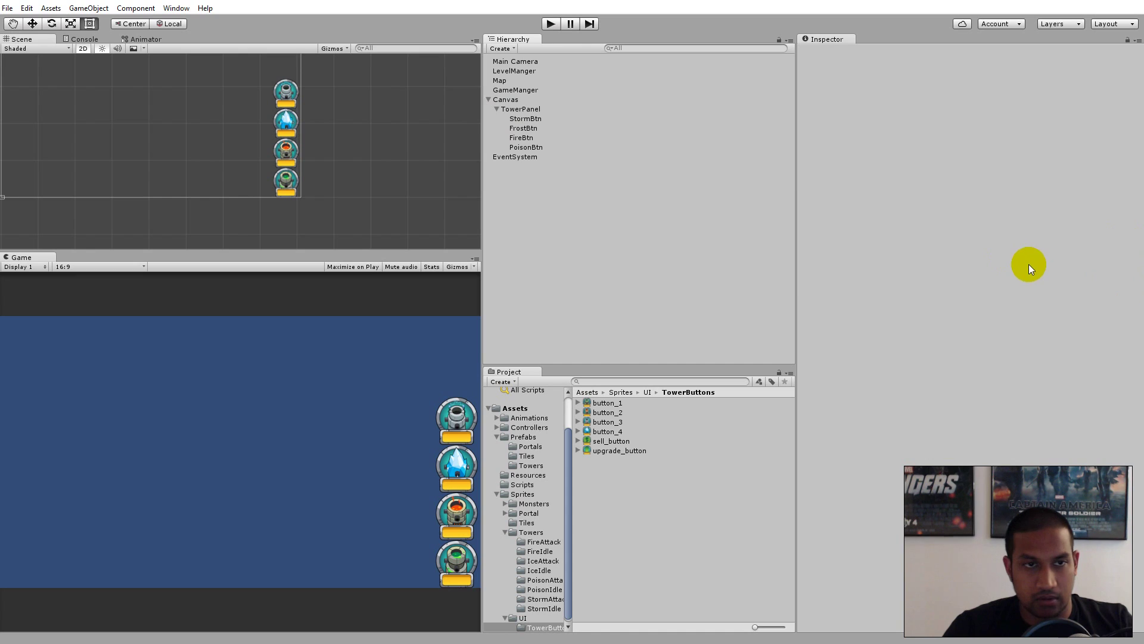
# - Set the Y spacing of TowerPanel's Grid Layout Group to 10
pyautogui.click(528, 112)
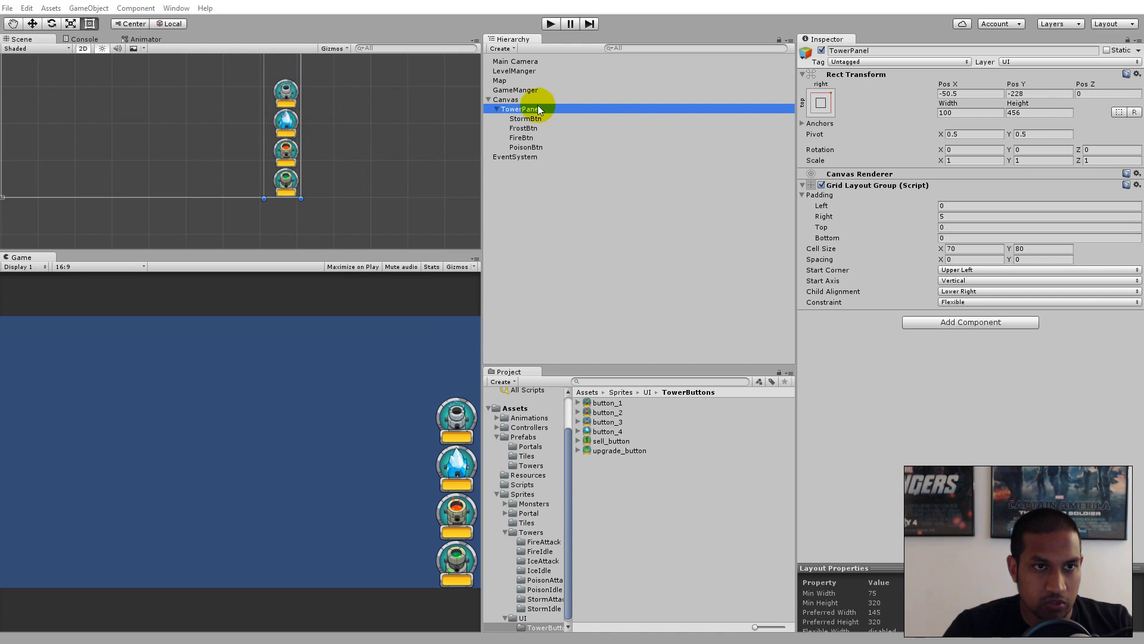
pyautogui.click(526, 118)
pyautogui.click(522, 109)
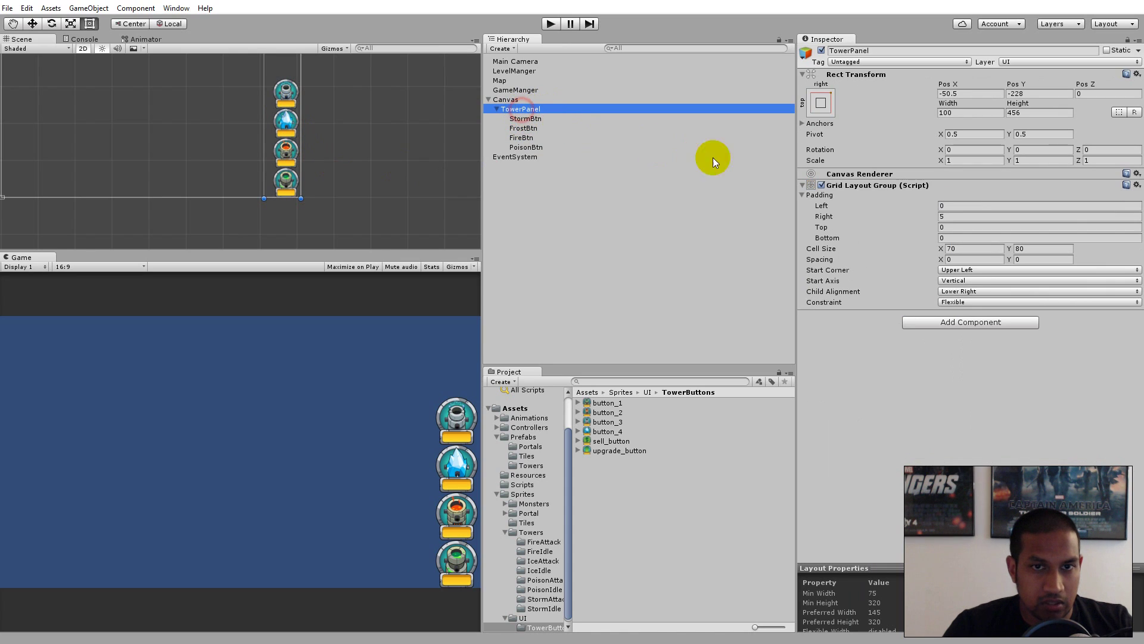
pyautogui.click(1024, 259)
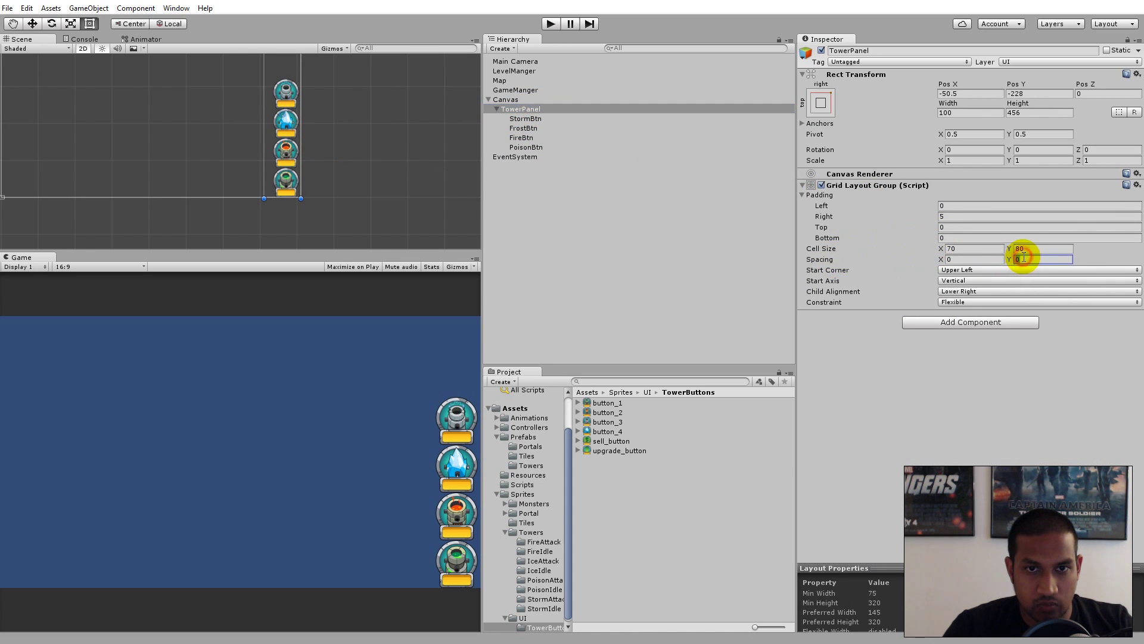
pyautogui.write('10')
pyautogui.click(413, 400)
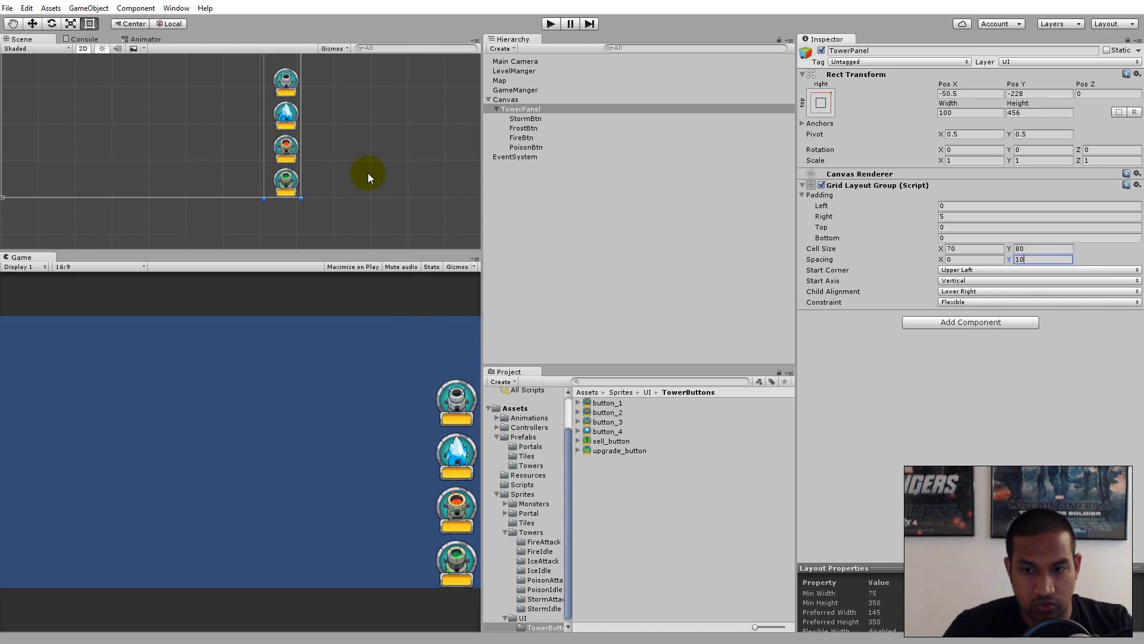
# - Set the bottom padding of TowerPanel's Grid Layout Group to 5
pyautogui.scroll(5, 351, 191)
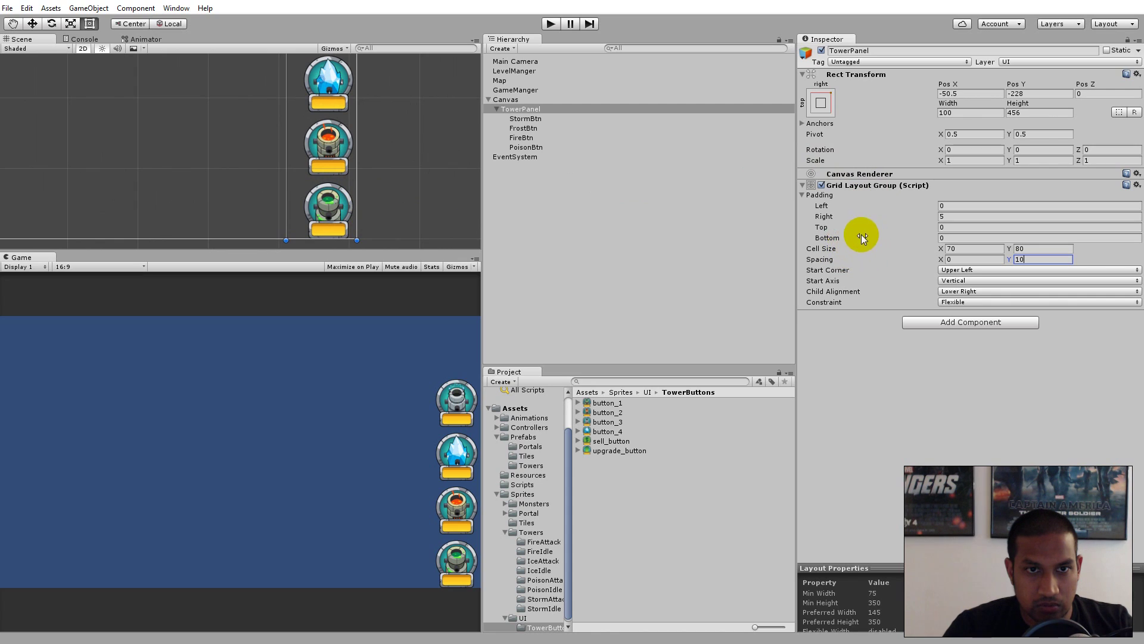
pyautogui.click(970, 239)
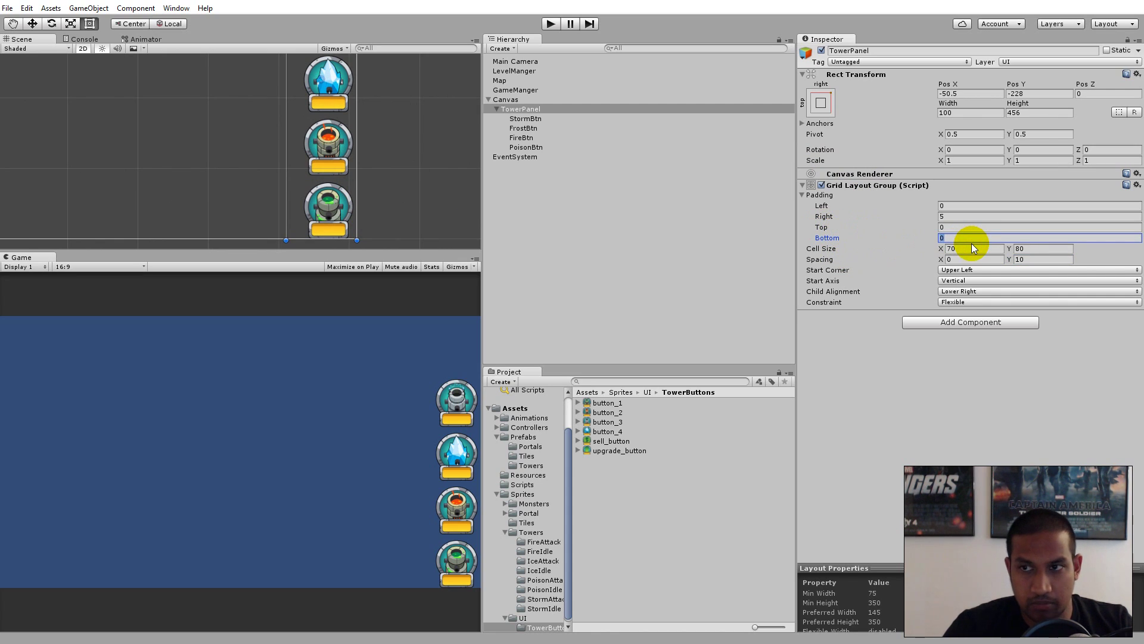
pyautogui.write('5')
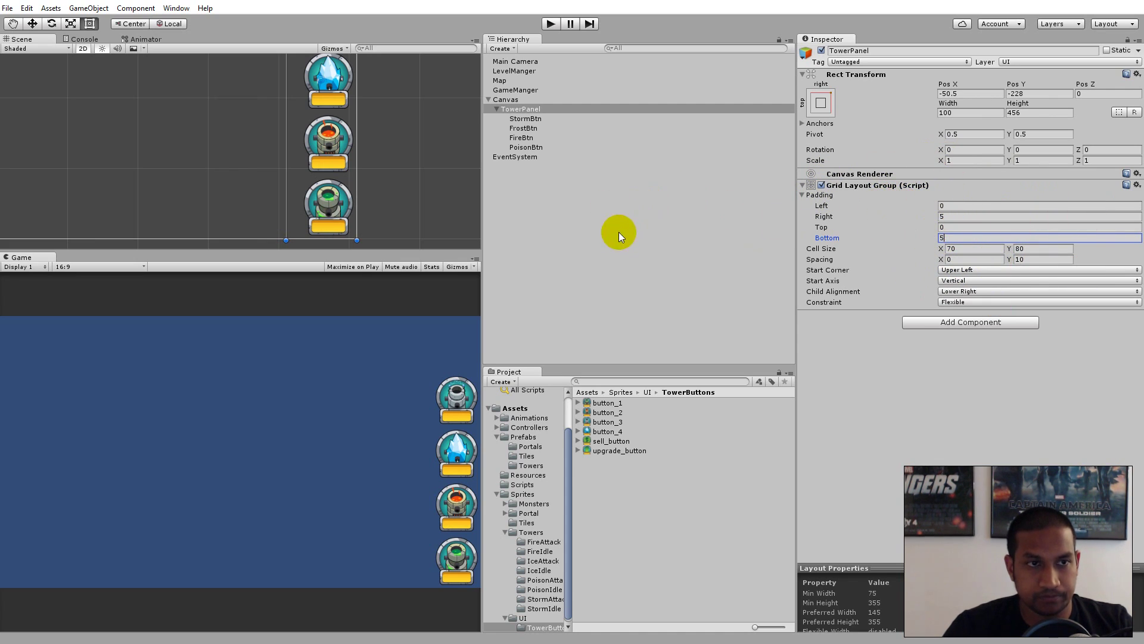
# - Enable Maximize on Play, run the game twice to check the tower buttons' size at full view, and stop it
pyautogui.click(410, 316)
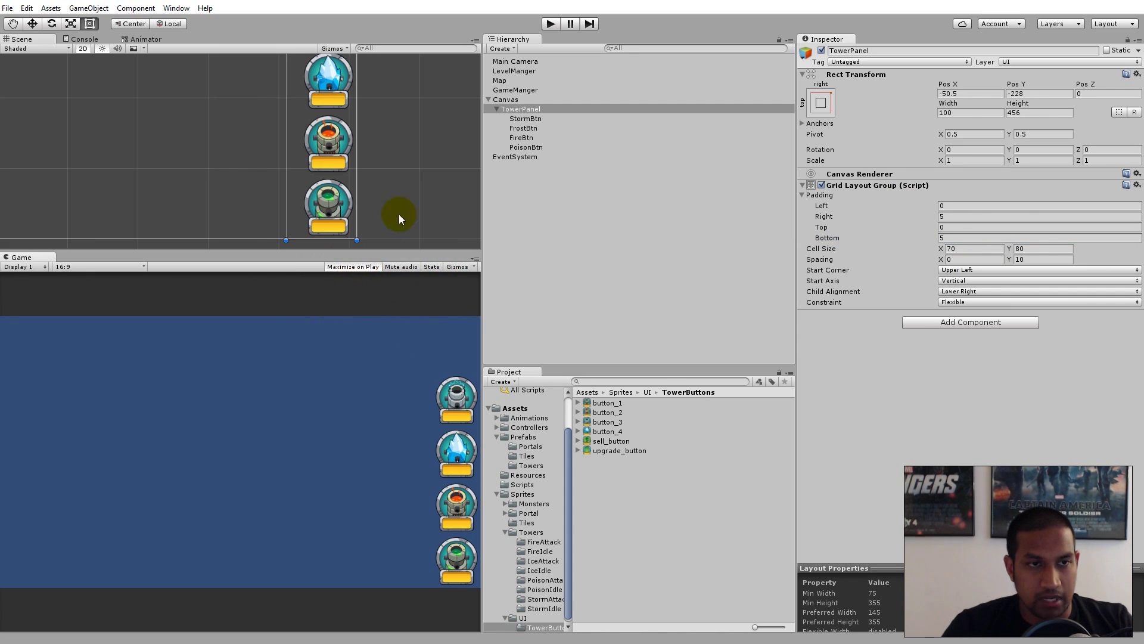
pyautogui.click(548, 24)
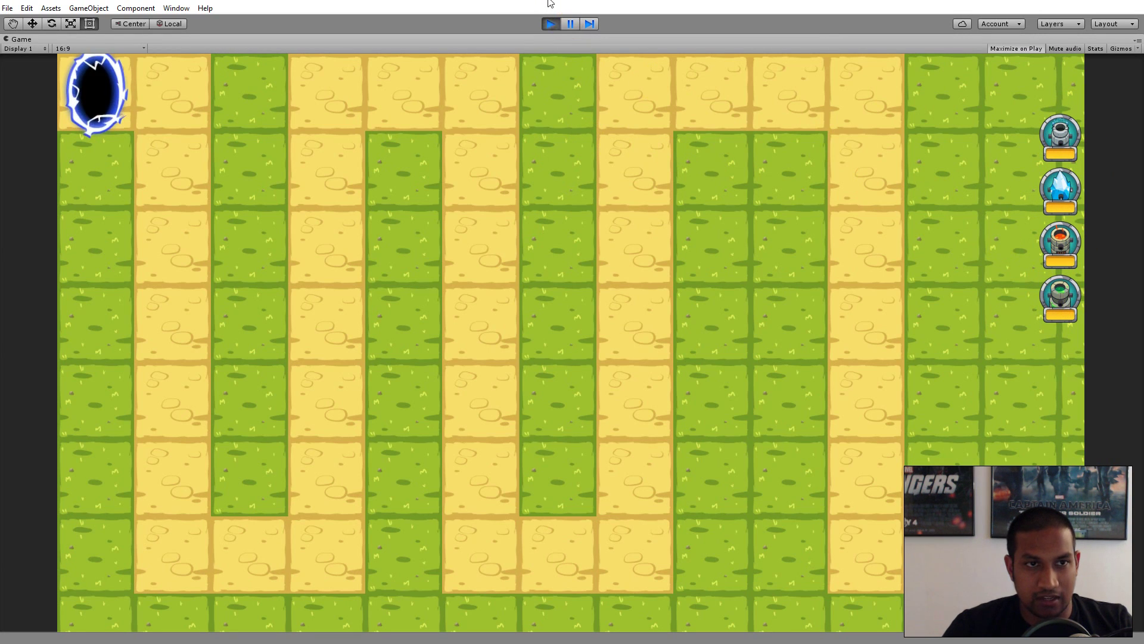
pyautogui.click(550, 24)
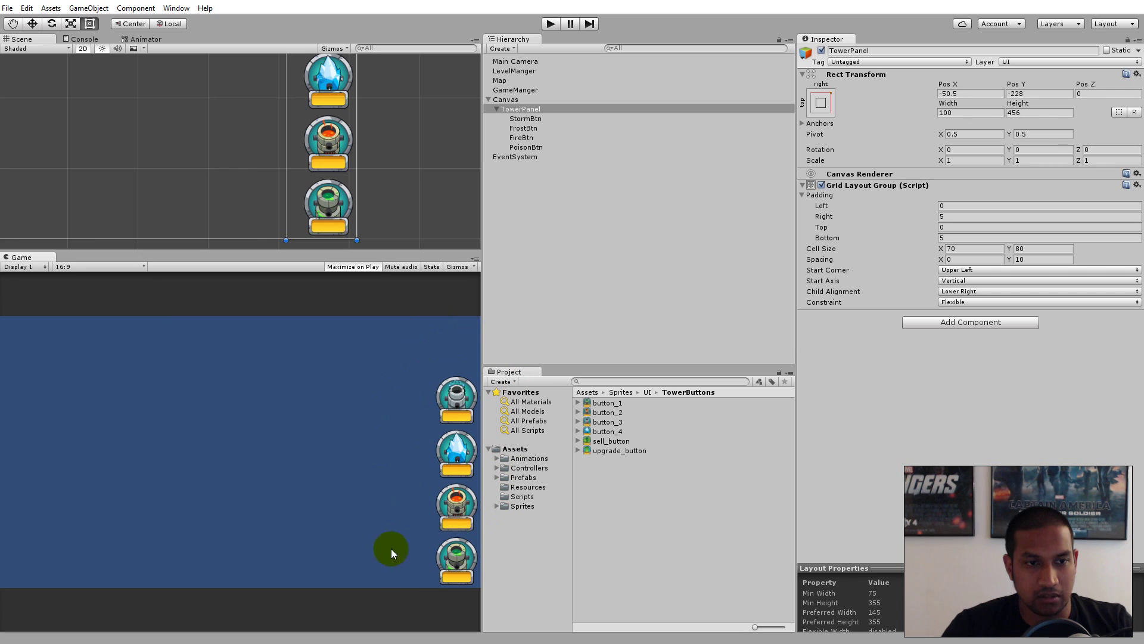
pyautogui.click(554, 22)
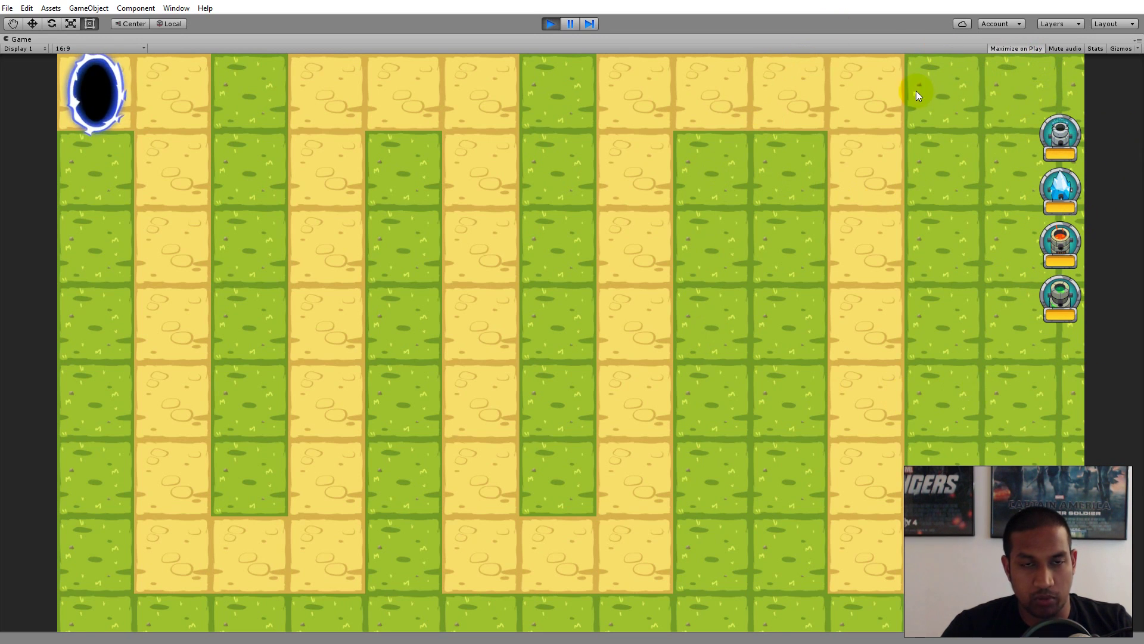
pyautogui.click(552, 24)
# - Set the Canvas Scaler's UI Scale Mode on the Canvas to Scale With Screen Size
pyautogui.click(504, 99)
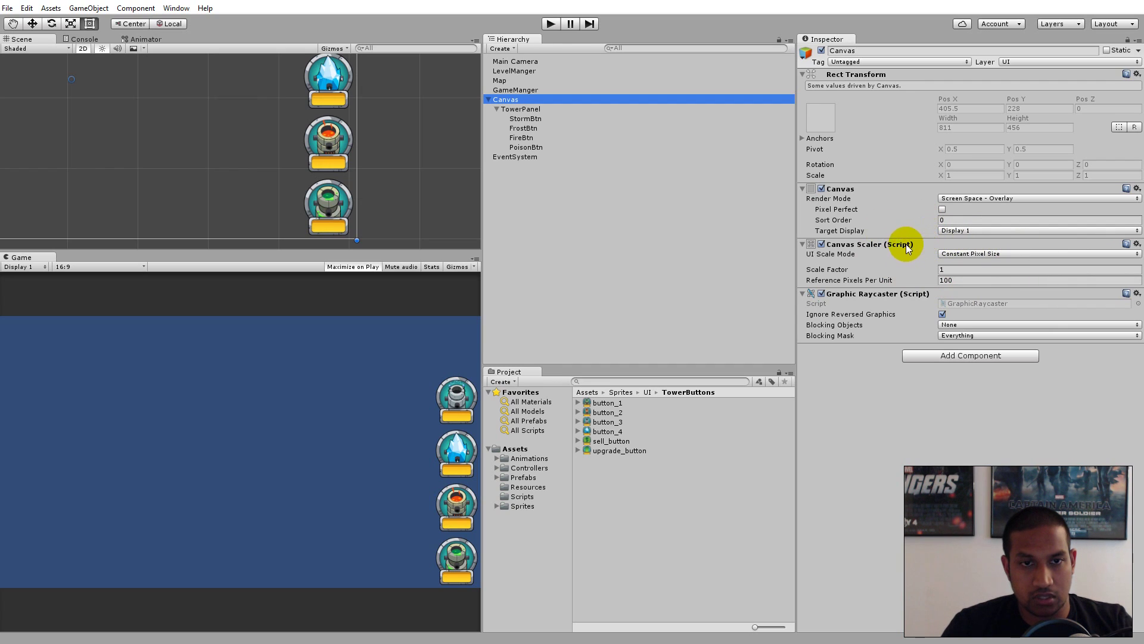
pyautogui.click(964, 255)
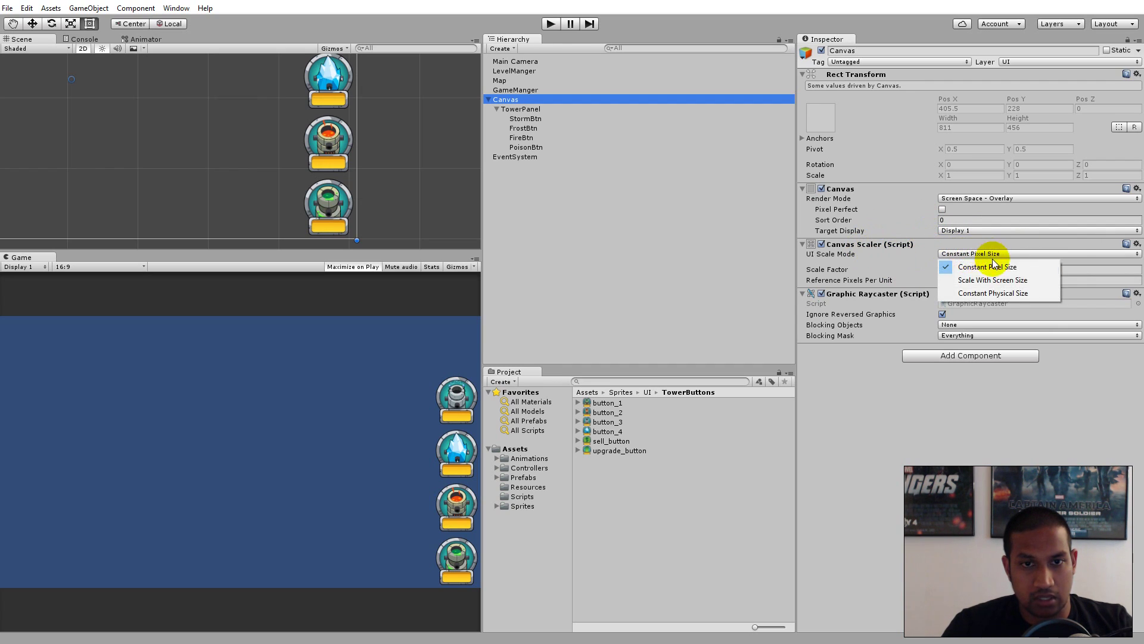
pyautogui.click(993, 281)
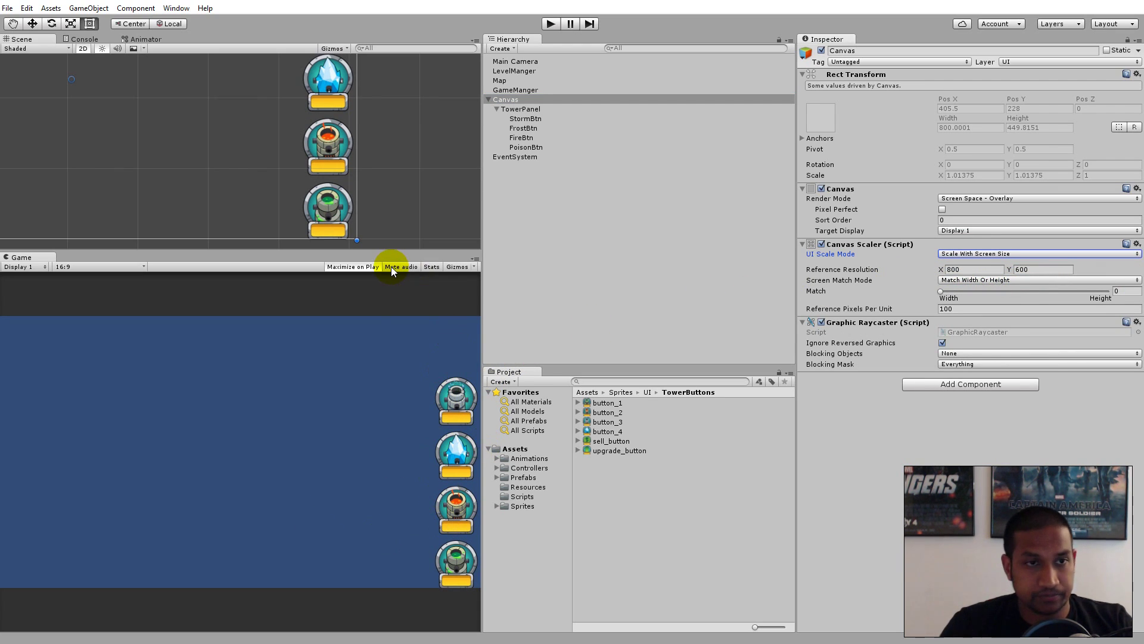
# - Resize TowerPanel to about 99 wide and 450 high so its lower edge meets the canvas border
pyautogui.click(514, 109)
pyautogui.scroll(-1, 338, 204)
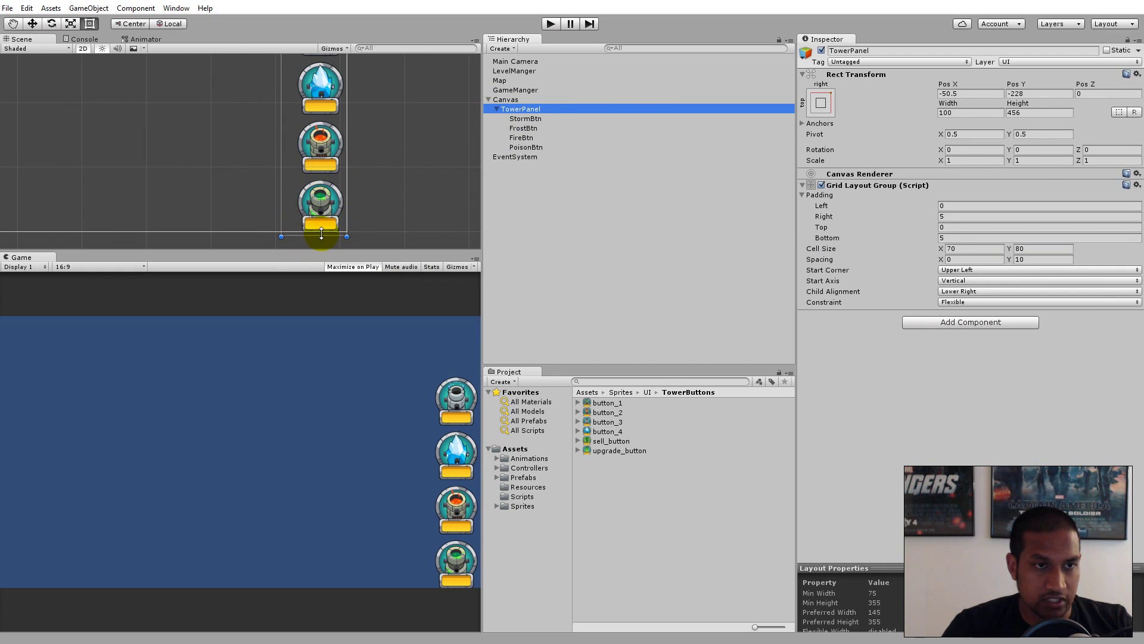
pyautogui.moveTo(321, 235); pyautogui.dragTo(321, 230)
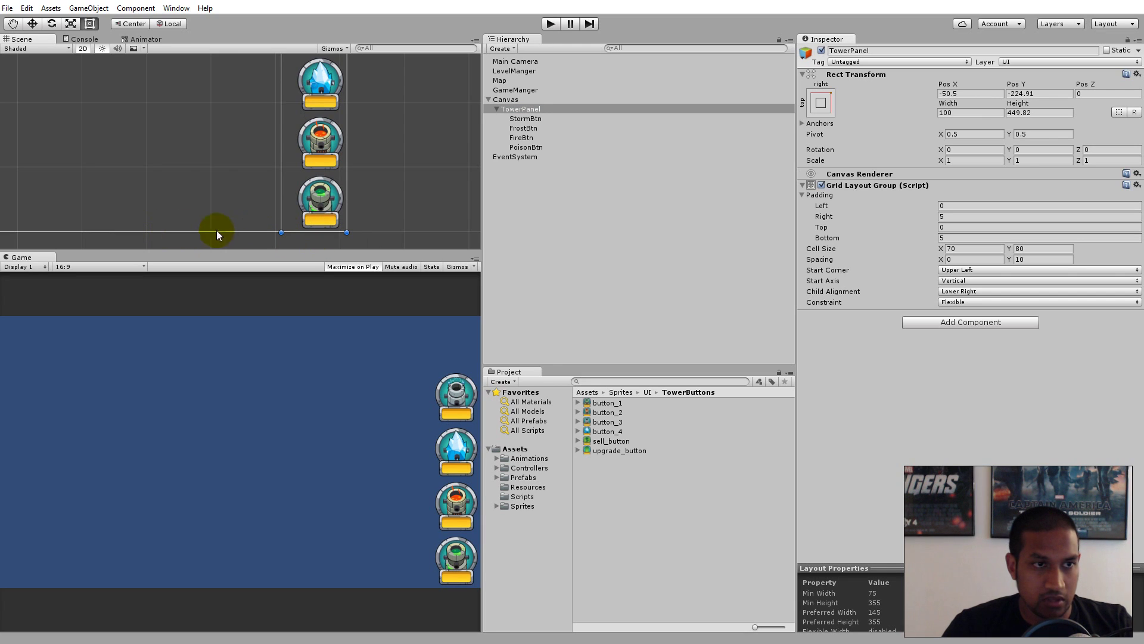
pyautogui.moveTo(293, 231); pyautogui.dragTo(294, 230)
pyautogui.scroll(2, 386, 156)
pyautogui.scroll(-3, 406, 109)
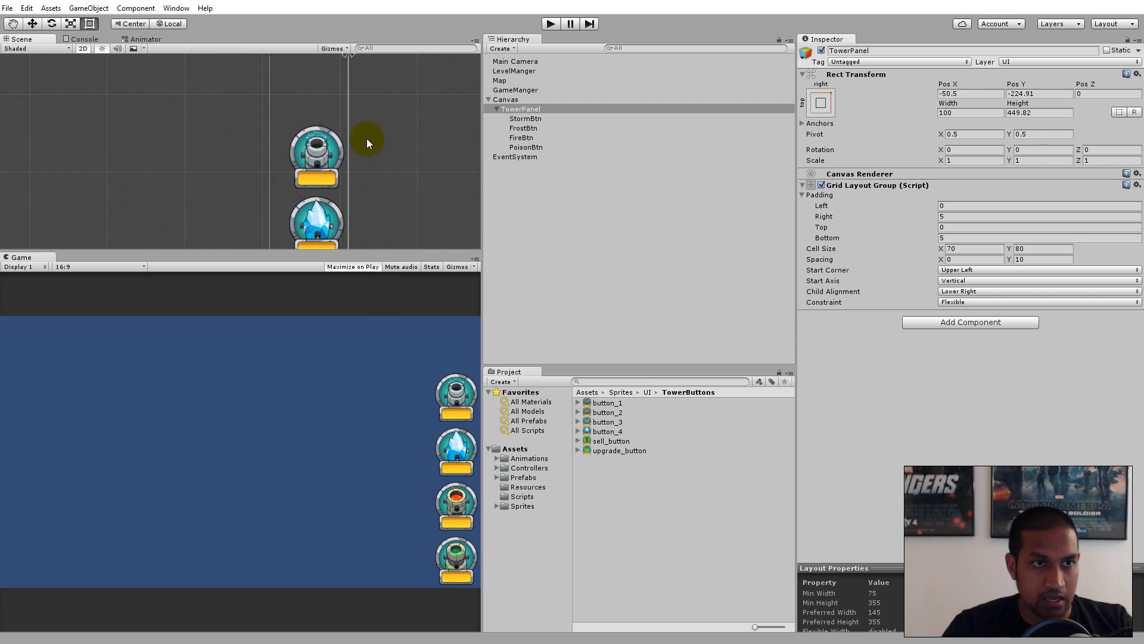
pyautogui.scroll(-2, 360, 160)
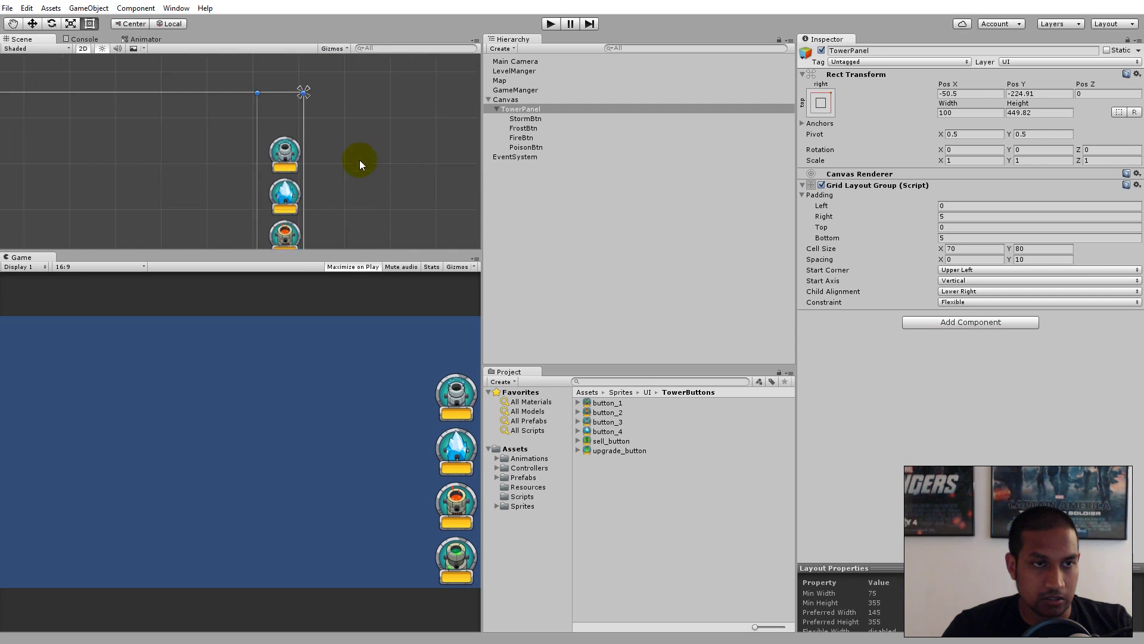
pyautogui.moveTo(241, 184); pyautogui.dragTo(257, 184)
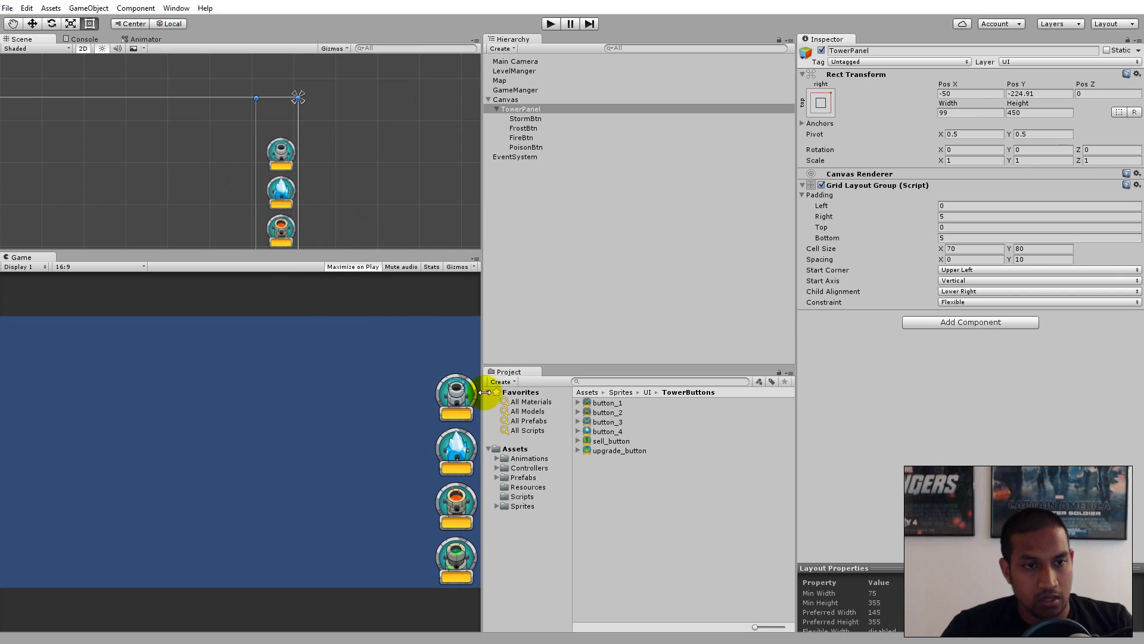
# - Review the Canvas scaler settings, run the game maximized to check how the tower buttons scale, and stop it
pyautogui.click(539, 110)
pyautogui.click(520, 100)
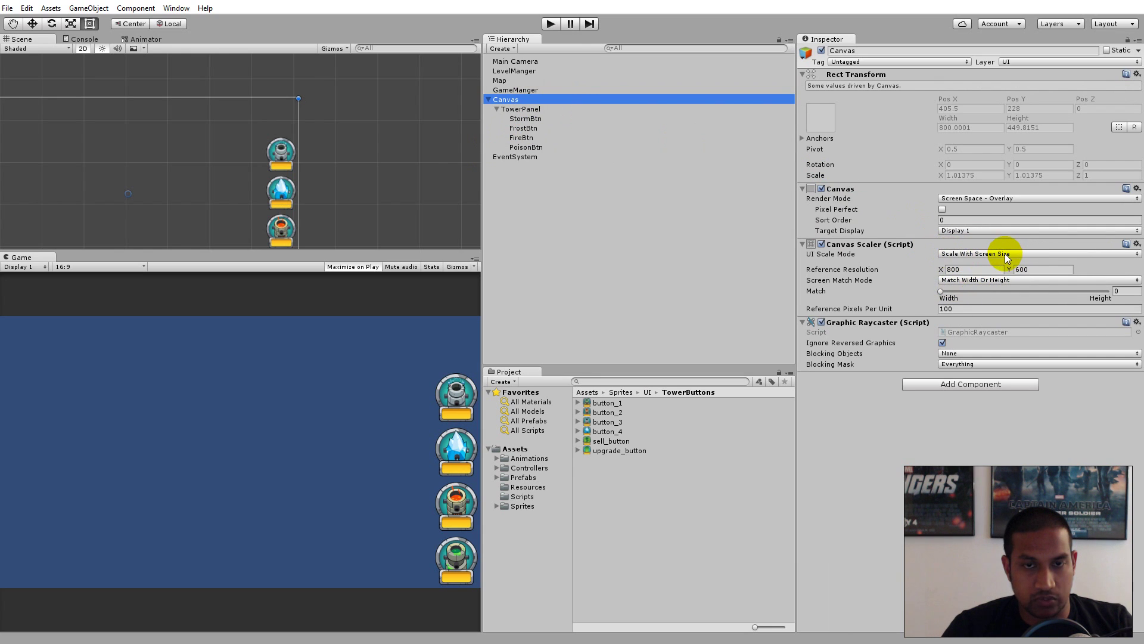
pyautogui.click(549, 25)
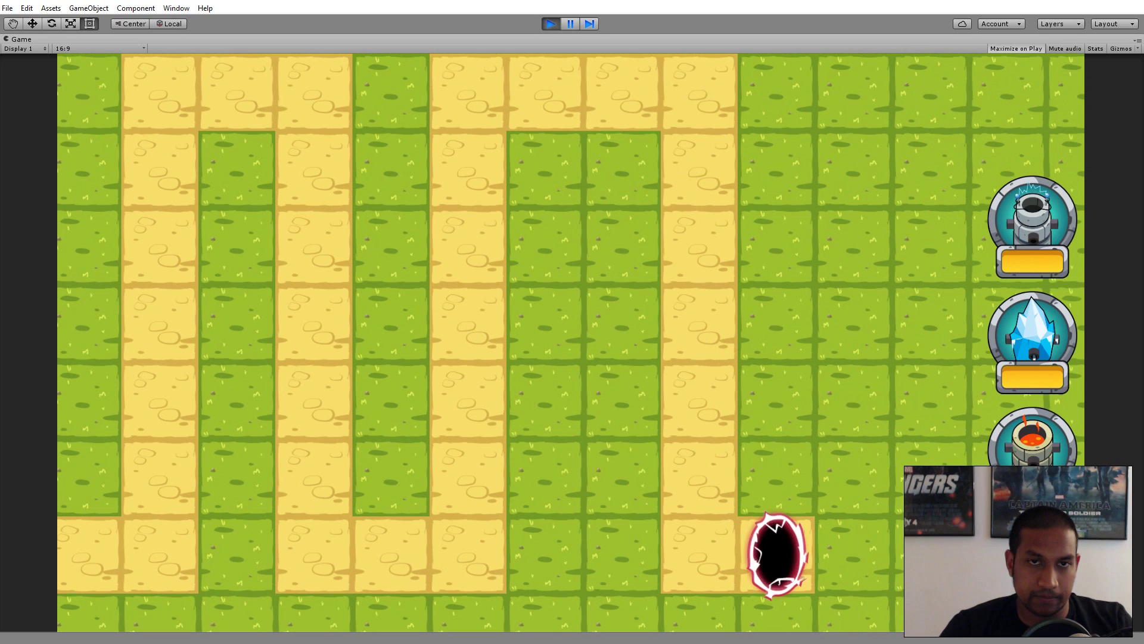
pyautogui.click(550, 22)
# - Run the game maximized, place fire towers on vertically adjacent tiles to check how they overlap, and stop it
pyautogui.scroll(-5, 270, 167)
pyautogui.moveTo(346, 192); pyautogui.dragTo(399, 179, button='middle')
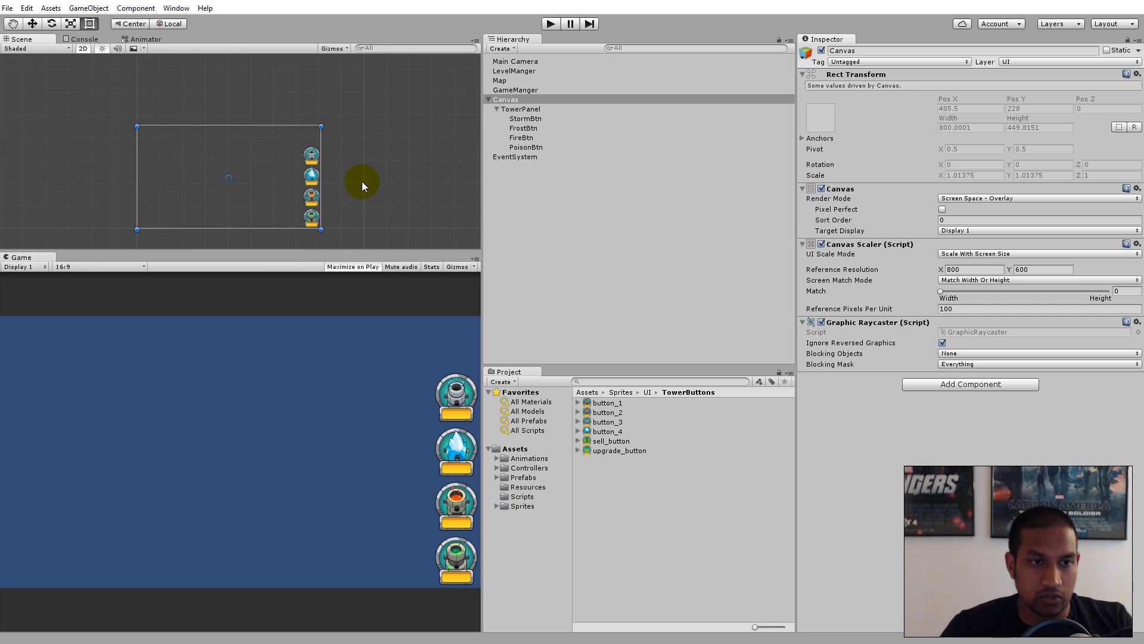
pyautogui.scroll(3, 391, 208)
pyautogui.moveTo(391, 208); pyautogui.dragTo(403, 179, button='middle')
pyautogui.click(551, 27)
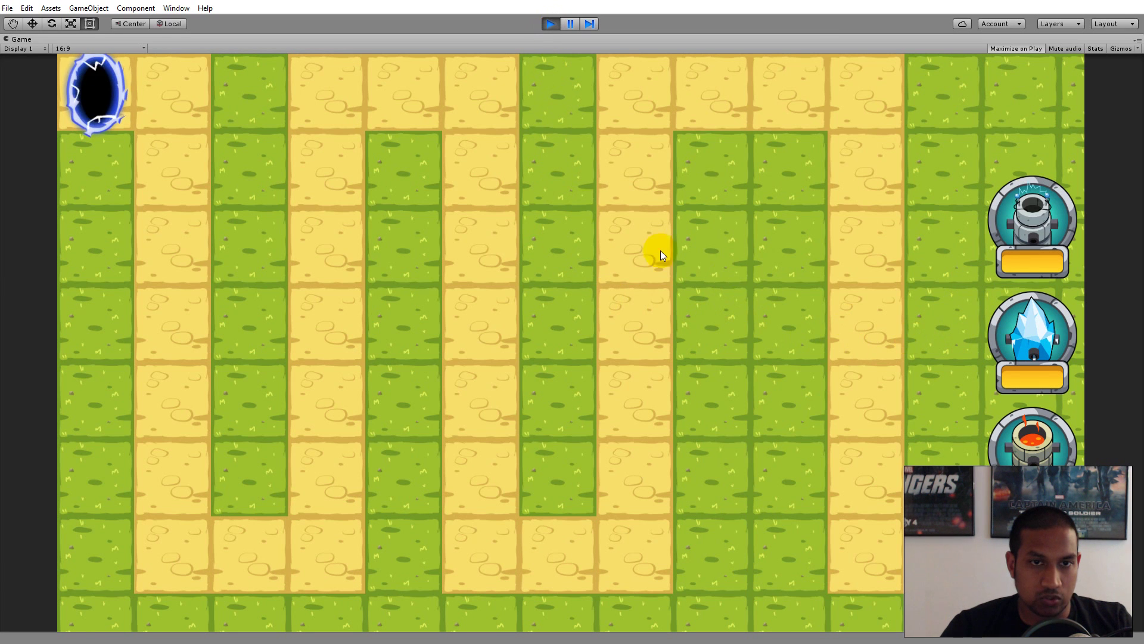
pyautogui.click(626, 159)
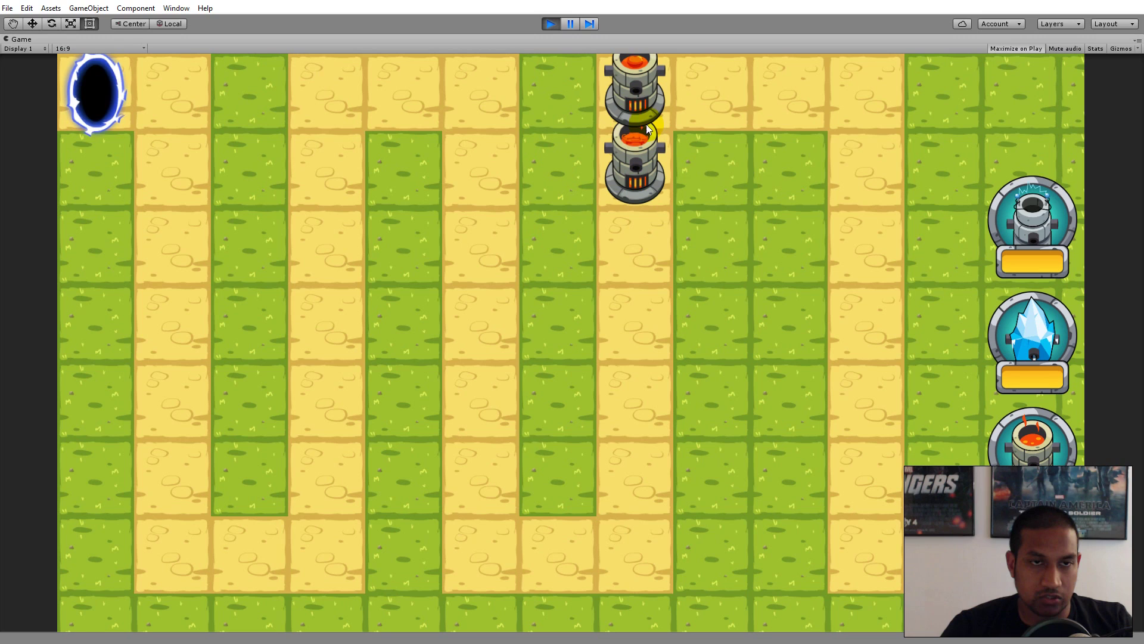
pyautogui.click(639, 258)
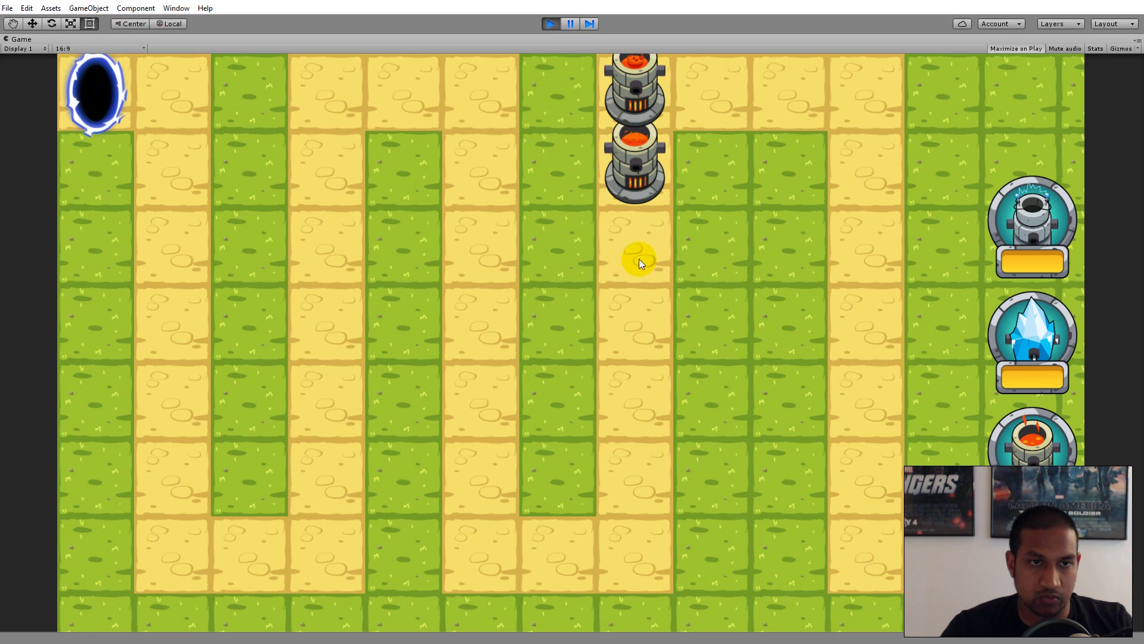
pyautogui.click(720, 418)
pyautogui.click(723, 379)
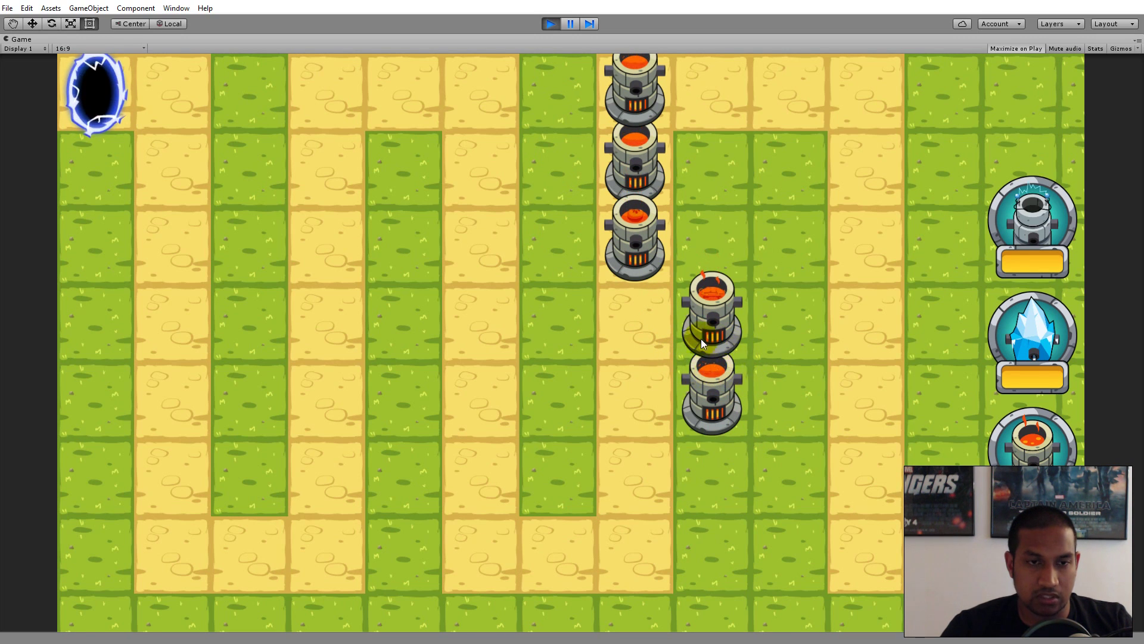
pyautogui.click(549, 25)
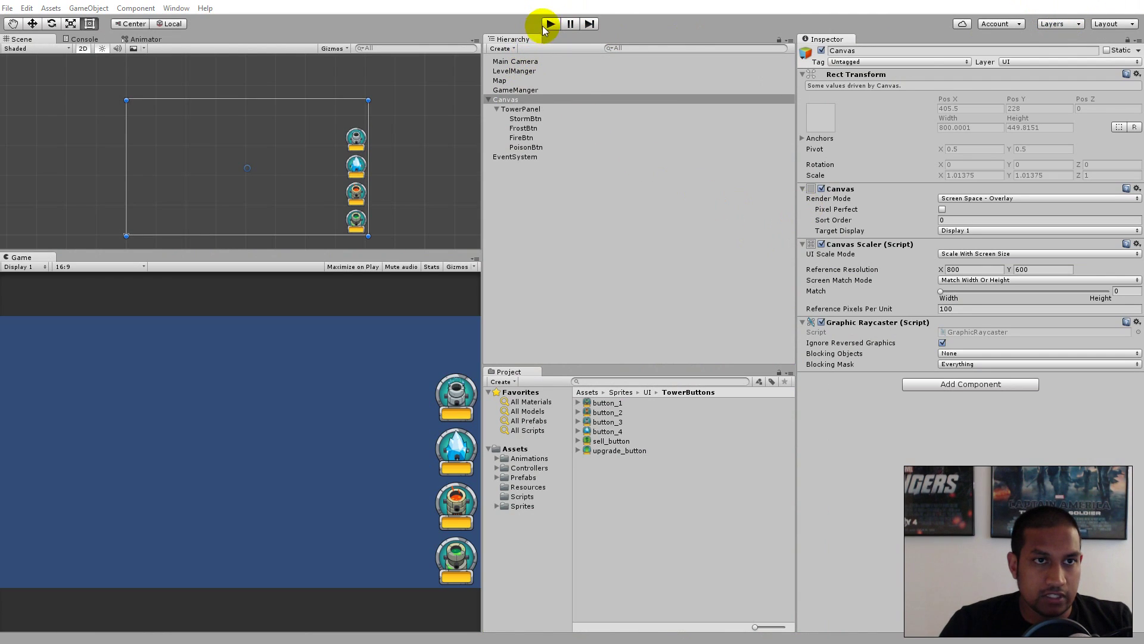
# - Run the game without maximizing and place two fire towers on vertically adjacent path tiles, the upper one last
pyautogui.click(548, 25)
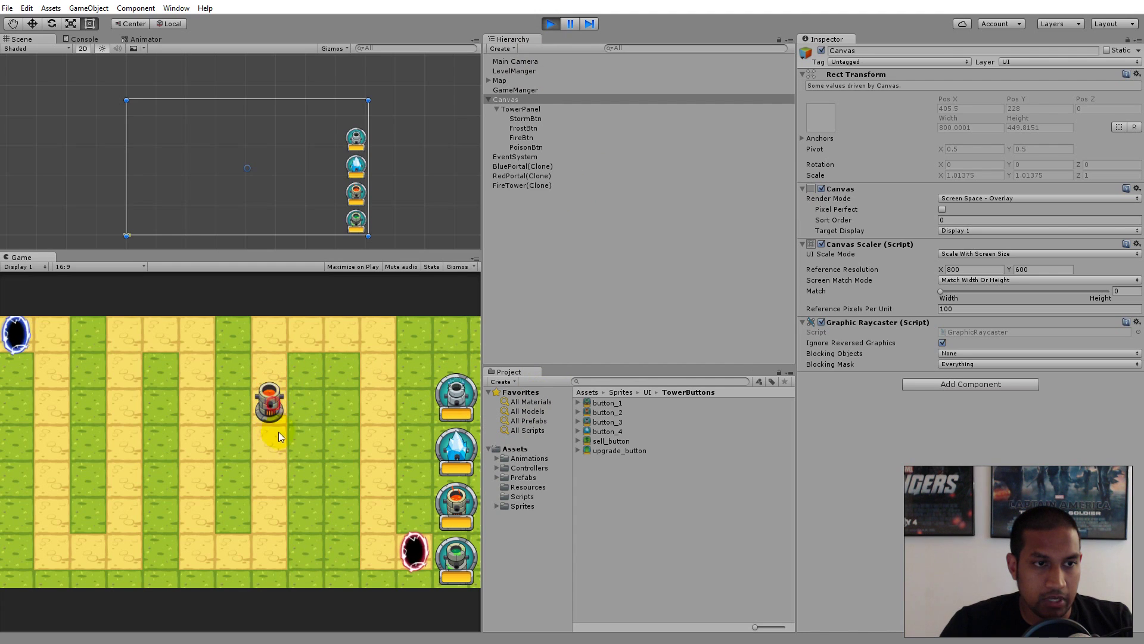
pyautogui.click(268, 365)
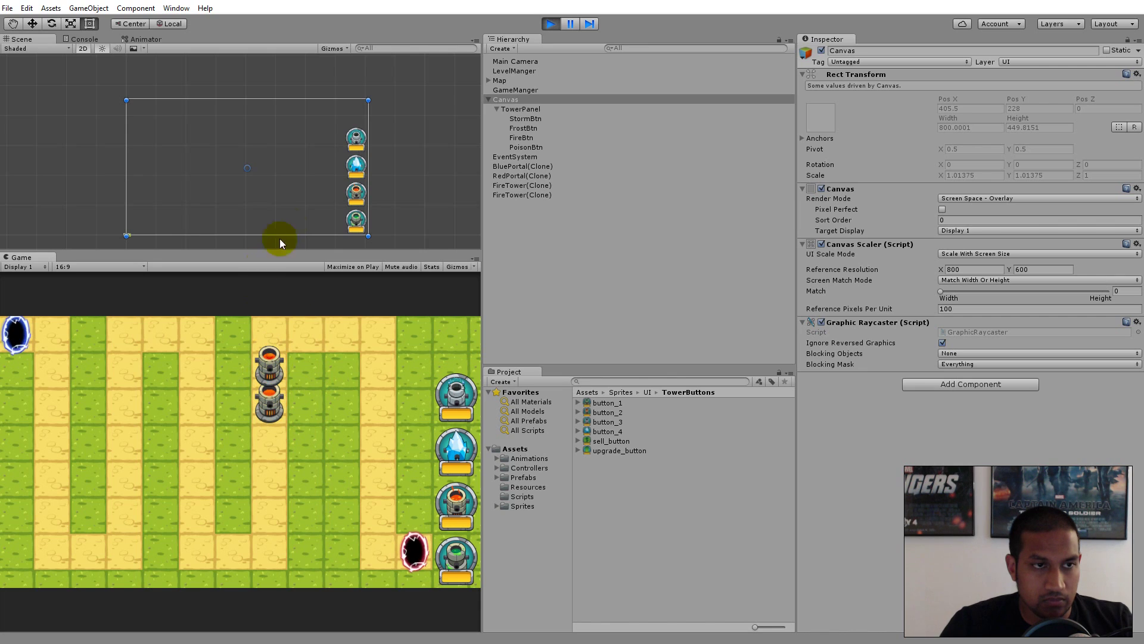
pyautogui.scroll(2, 377, 152)
# - Frame the lower FireTower(Clone) in the Scene view and set its sprite's Order in Layer to 1
pyautogui.click(523, 166)
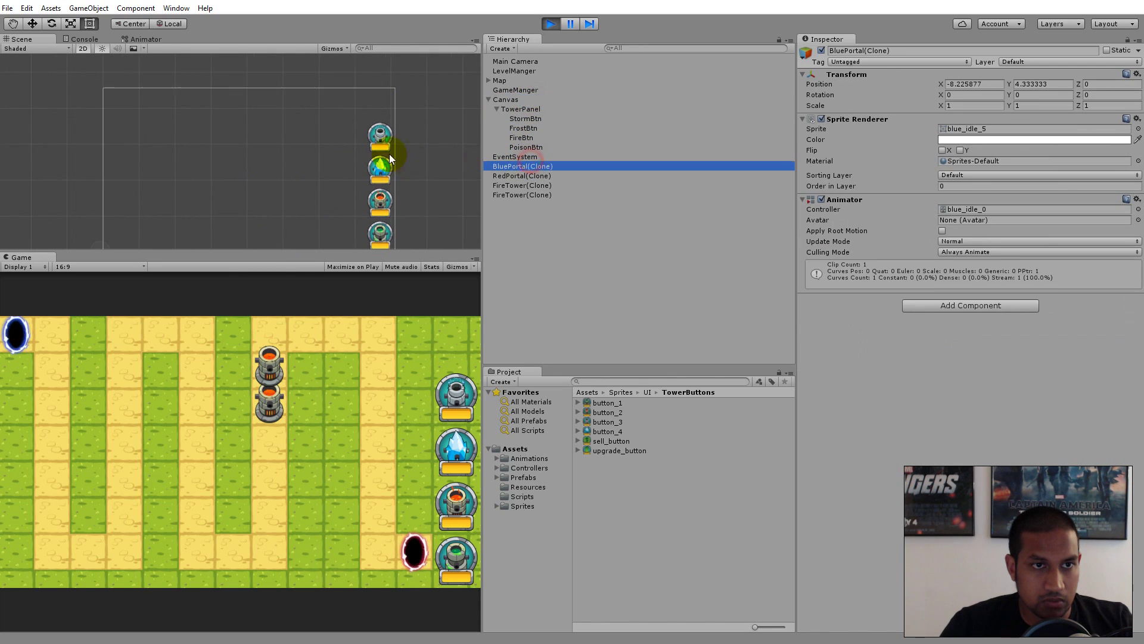
pyautogui.press('f')
pyautogui.click(513, 176)
pyautogui.click(501, 186)
pyautogui.press('f')
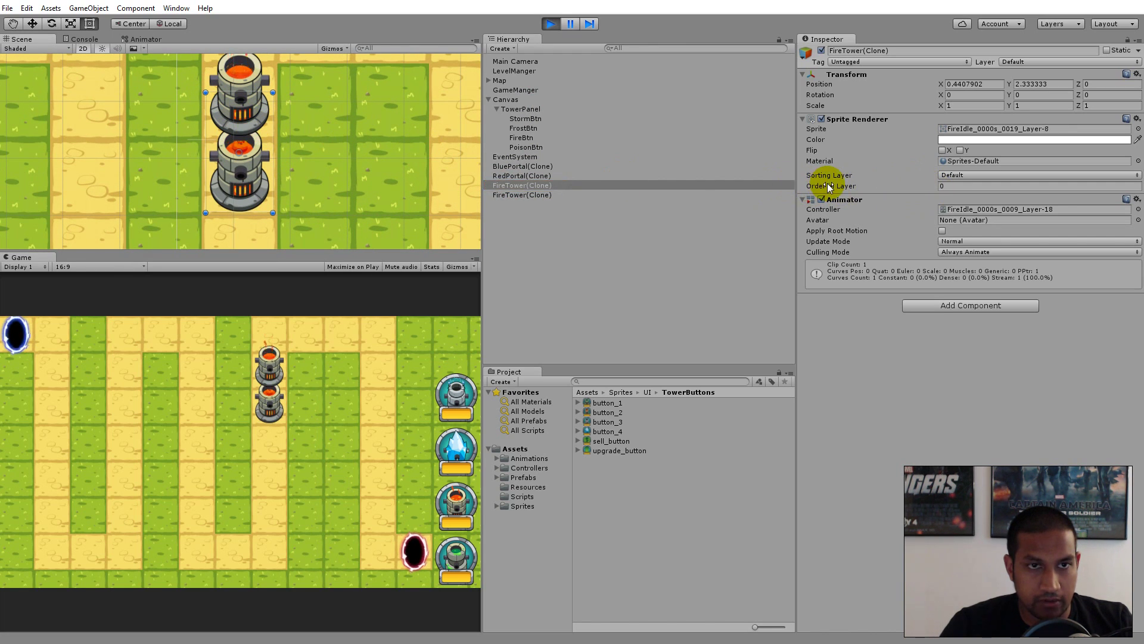
pyautogui.click(244, 173)
pyautogui.click(244, 171)
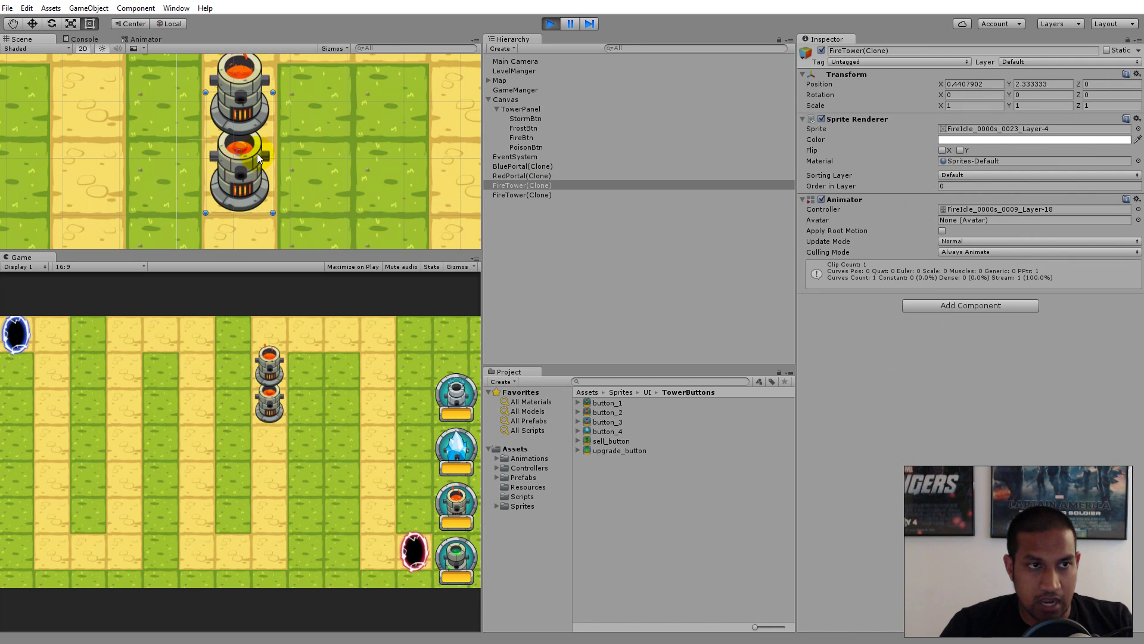
pyautogui.click(950, 186)
pyautogui.write('1')
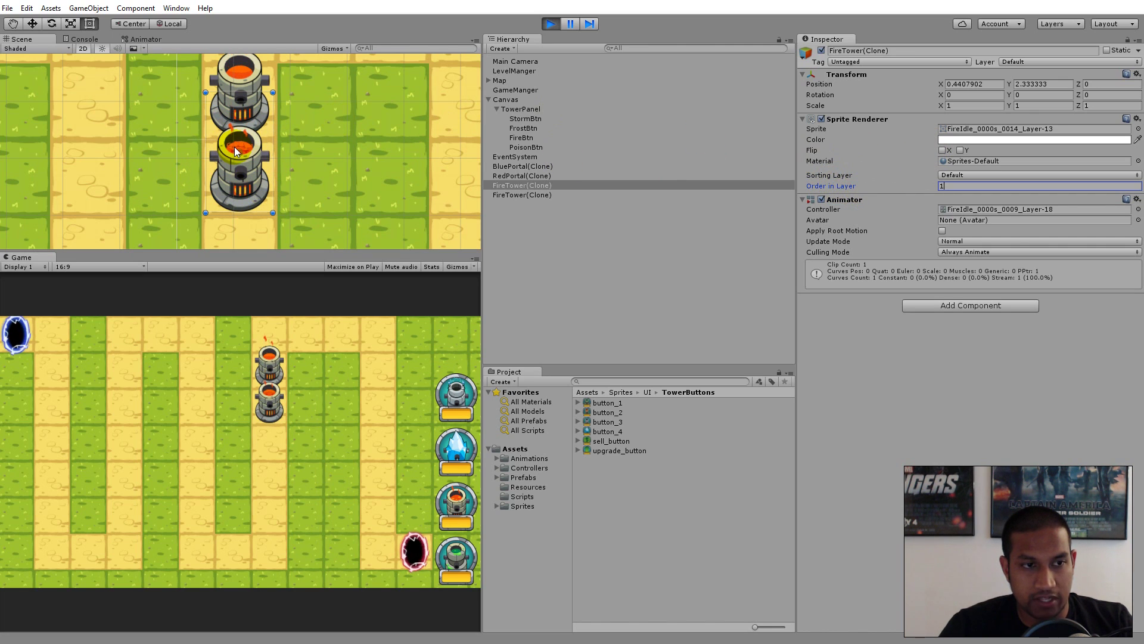
# - Zoom out over the map and place three fire towers on vertically adjacent path tiles, from the top row downward
pyautogui.scroll(-1, 285, 171)
pyautogui.scroll(-8, 286, 176)
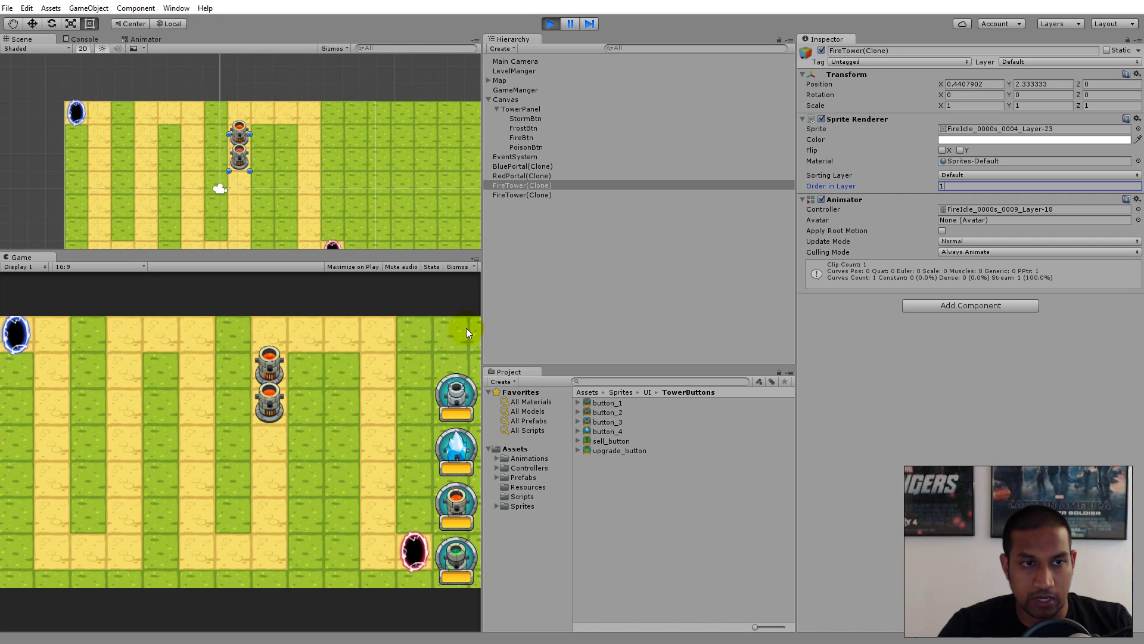
pyautogui.click(186, 333)
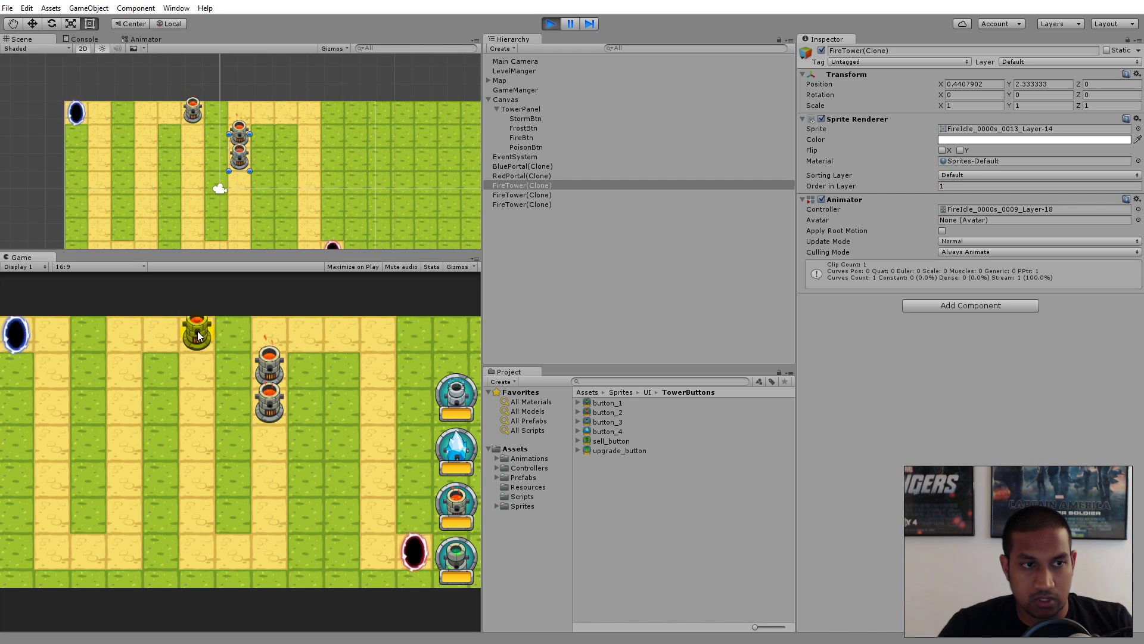
pyautogui.click(196, 362)
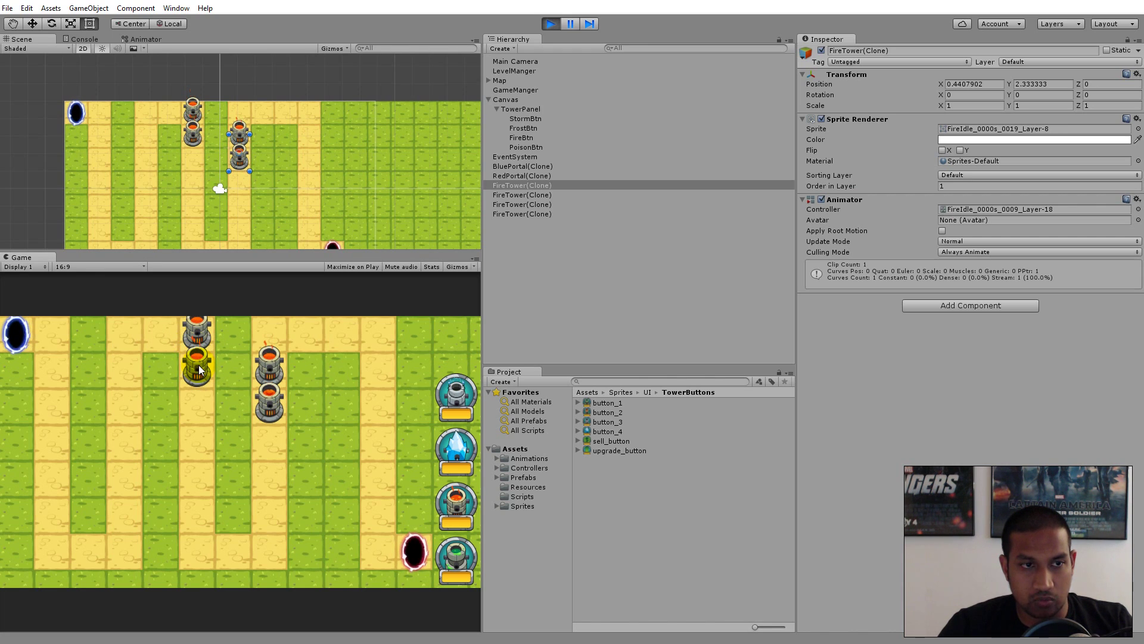
pyautogui.click(198, 407)
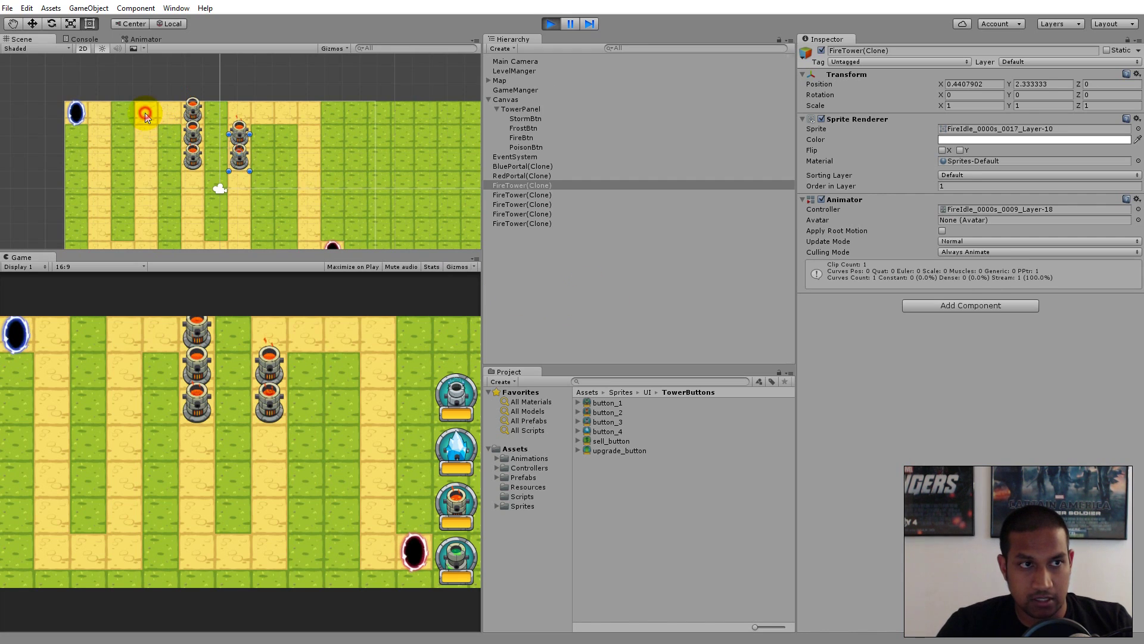
# - Inspect a sand tile in the map's top row in the Scene view
pyautogui.click(146, 113)
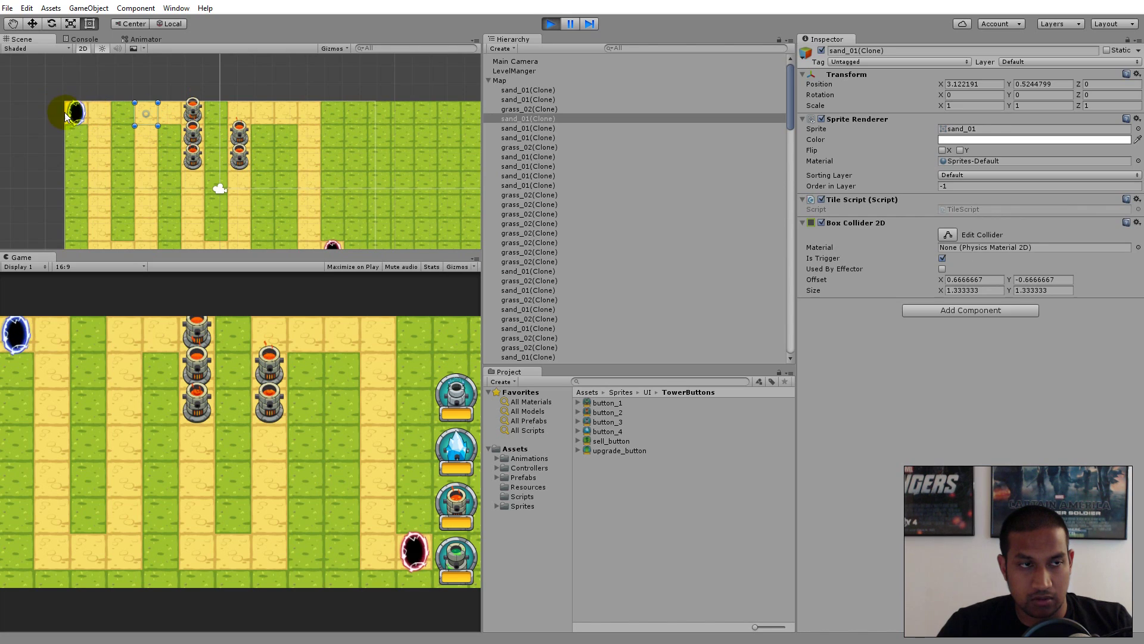
pyautogui.click(64, 112)
pyautogui.click(133, 116)
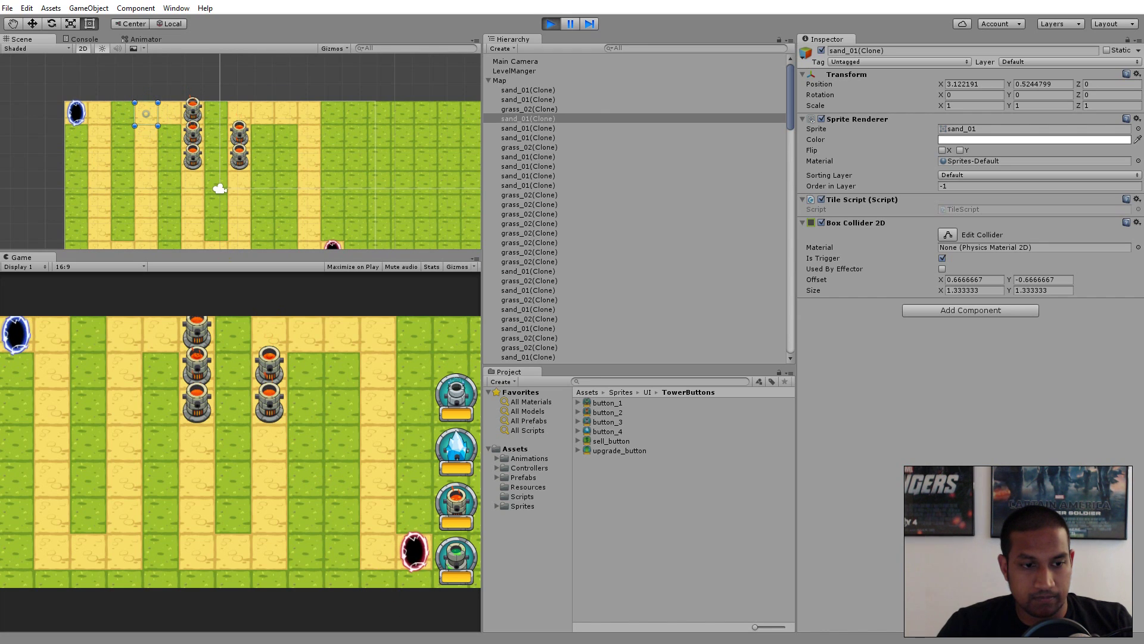
# - Open the TileScript script from the Scripts folder in Visual Studio and restart the running game
pyautogui.click(532, 496)
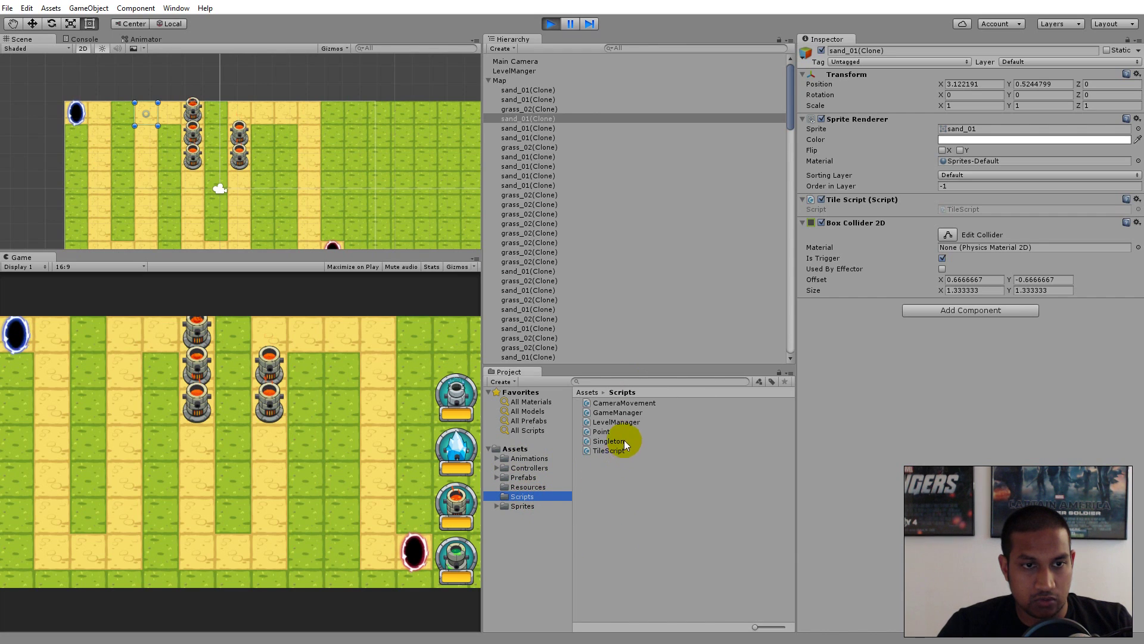
pyautogui.click(613, 449)
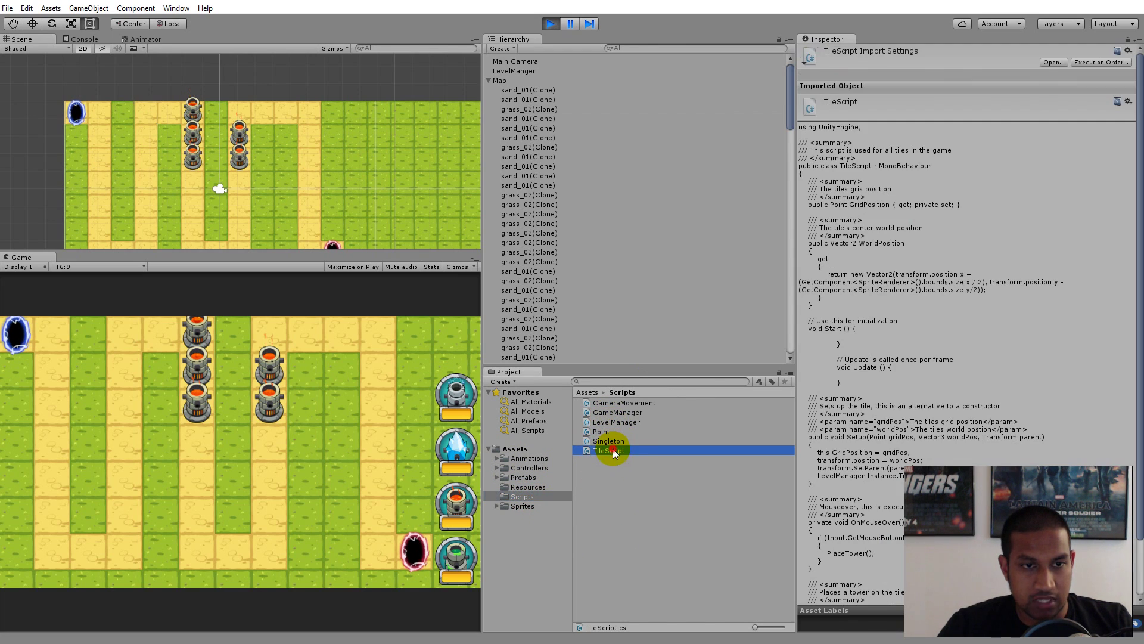
pyautogui.doubleClick(613, 450)
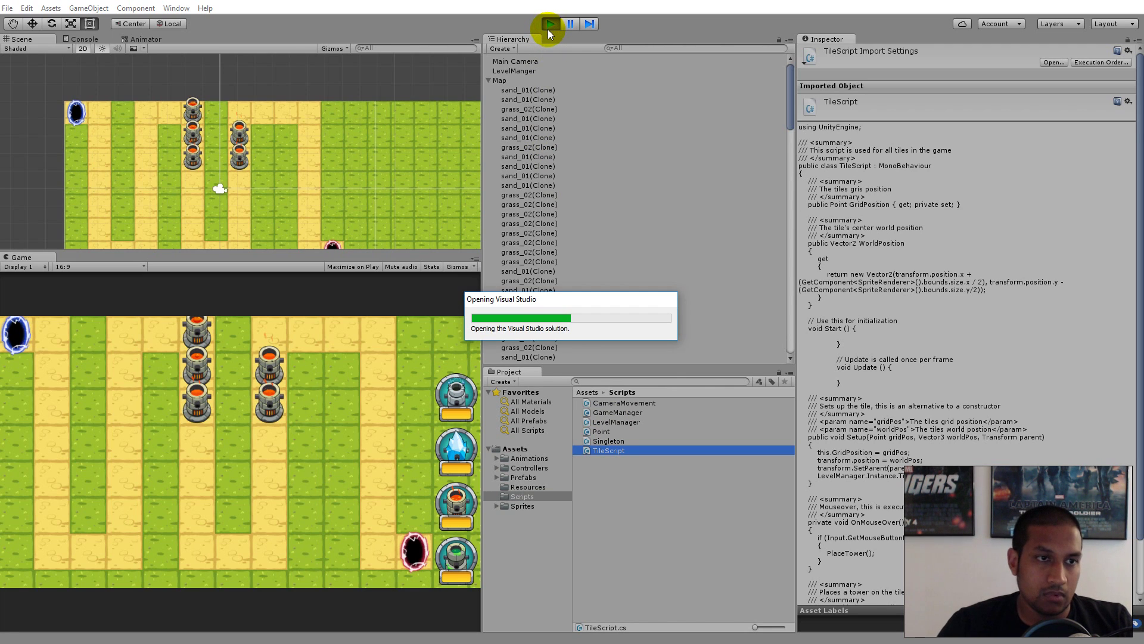
pyautogui.click(549, 24)
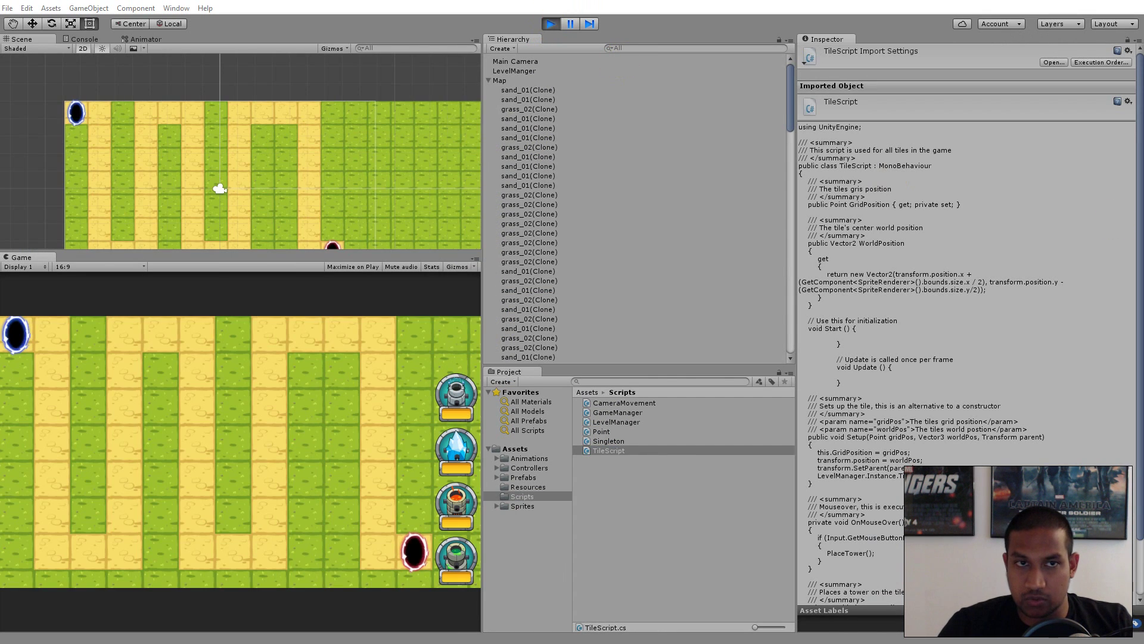
# - Go to the PlaceTower method in TileScript and add an empty line after the Instantiate call
pyautogui.keyDown('ctrl'); pyautogui.scroll(2, 634, 297); pyautogui.keyUp('ctrl')
pyautogui.scroll(-3, 619, 320)
pyautogui.scroll(1, 639, 302)
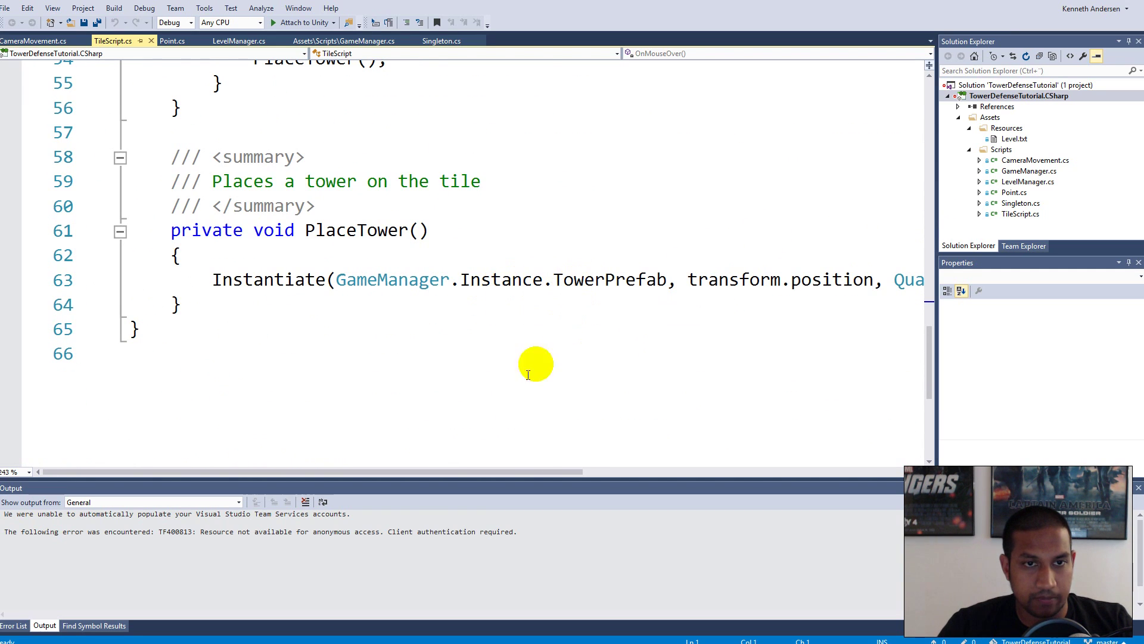
pyautogui.moveTo(455, 474); pyautogui.dragTo(721, 474)
pyautogui.click(778, 283)
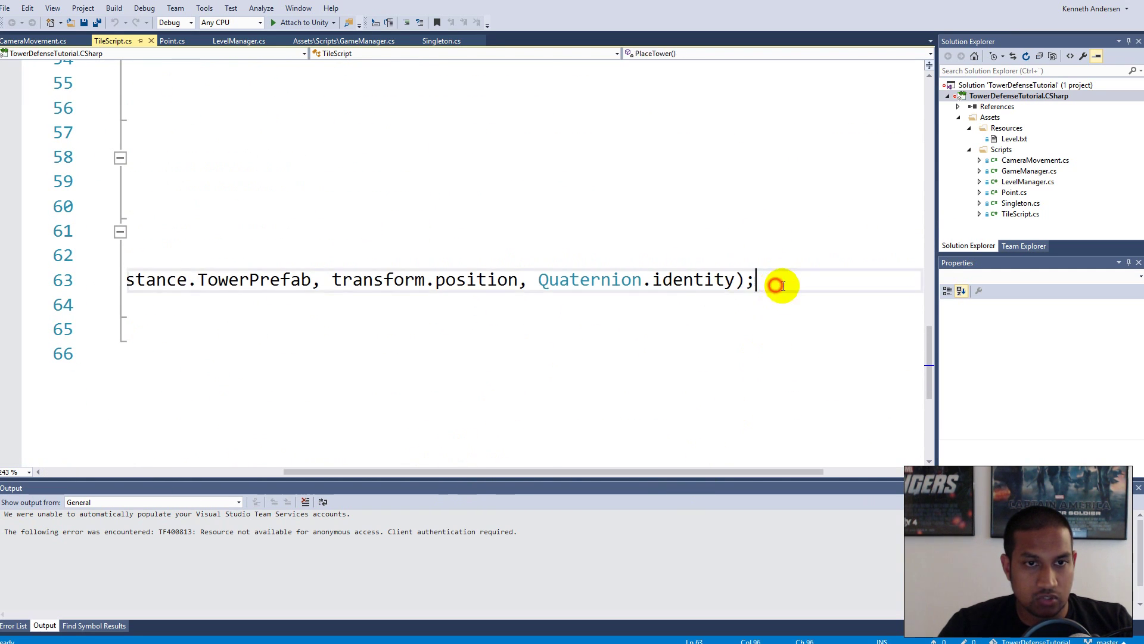
pyautogui.press('Return')
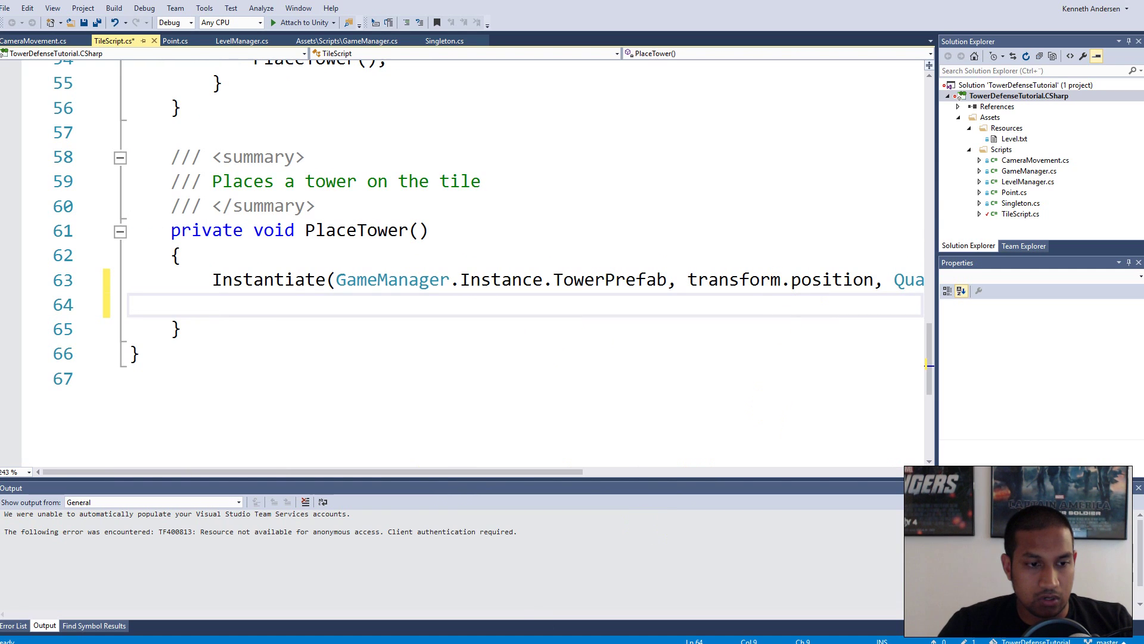
# - Back in Unity, collapse TowerPanel, place a fire tower on the path, and set its sprite's Order in Layer to 1
pyautogui.hotkey('alt', 'Tab')
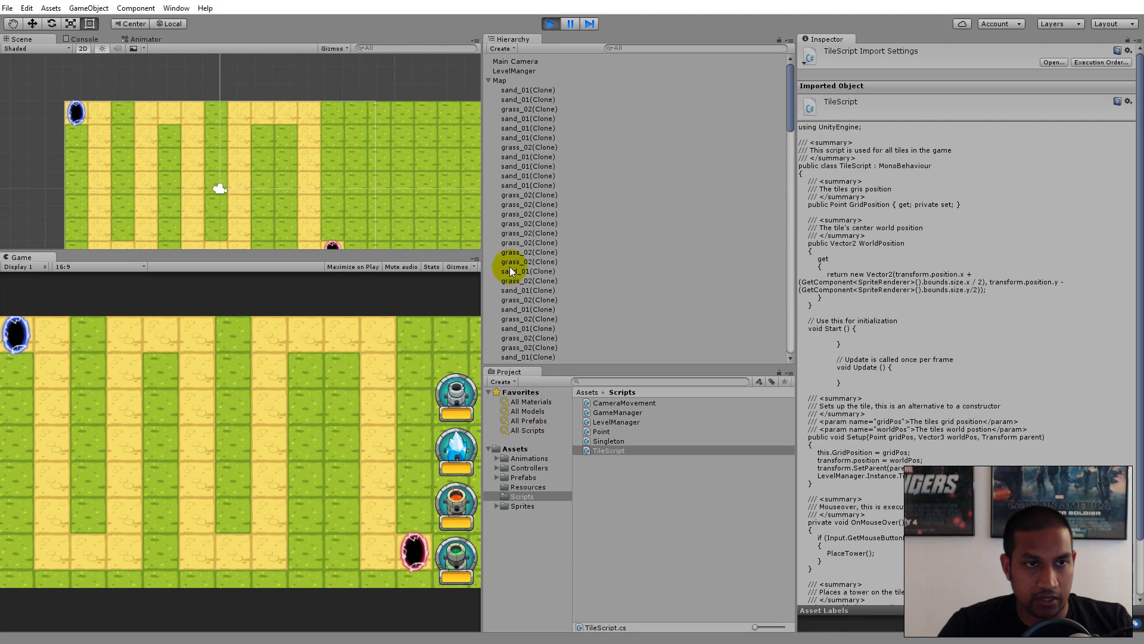
pyautogui.scroll(-15, 517, 213)
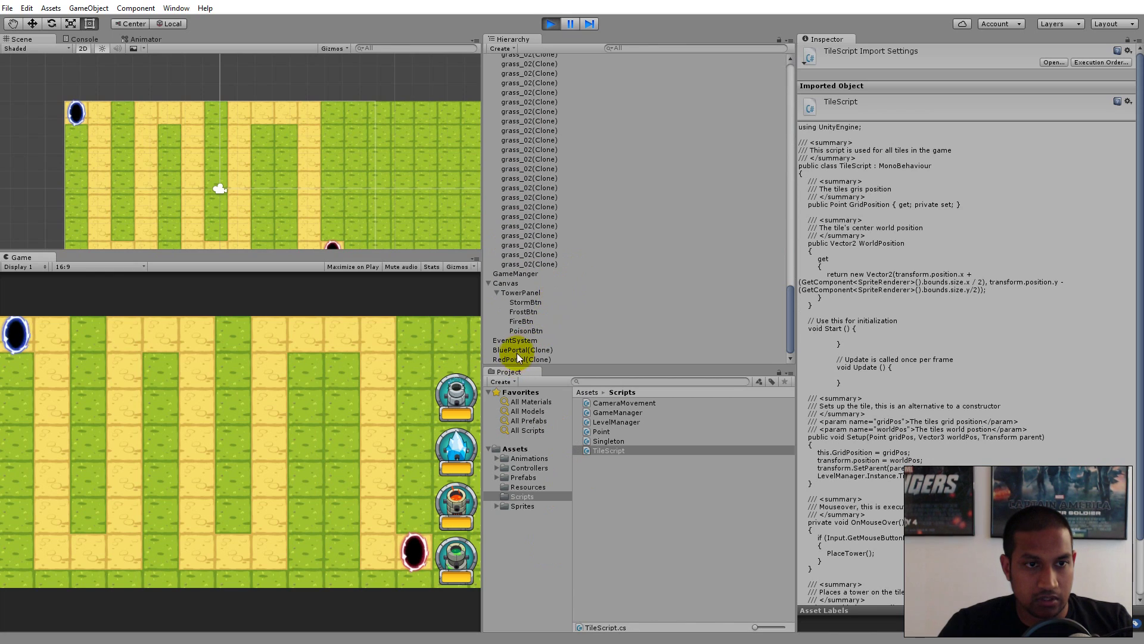
pyautogui.click(519, 293)
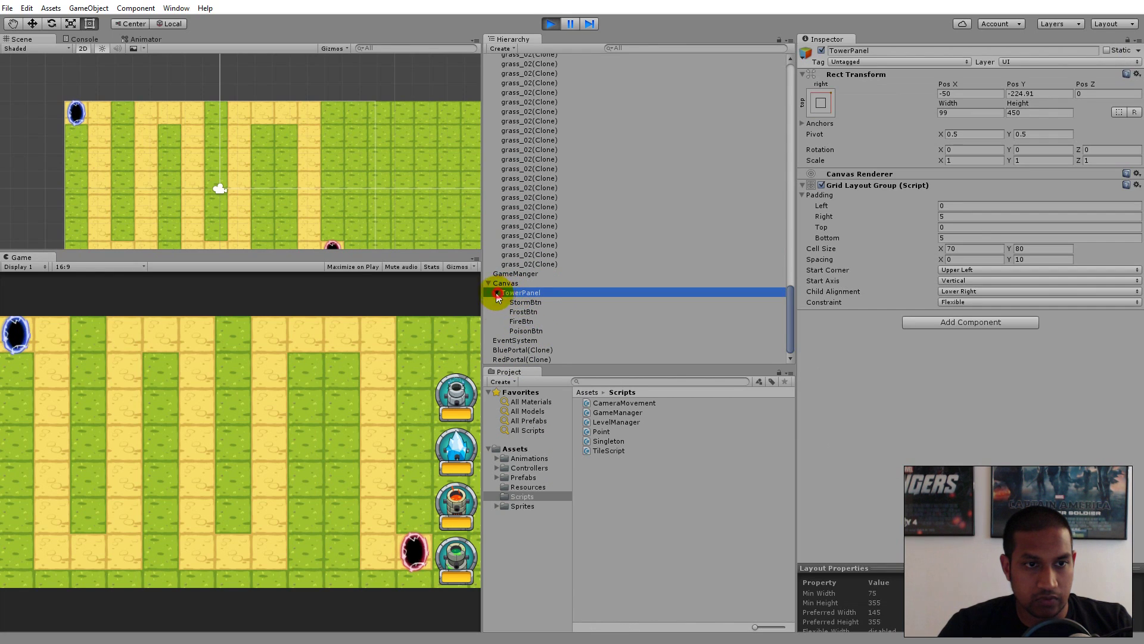
pyautogui.click(497, 292)
pyautogui.click(277, 378)
pyautogui.click(238, 130)
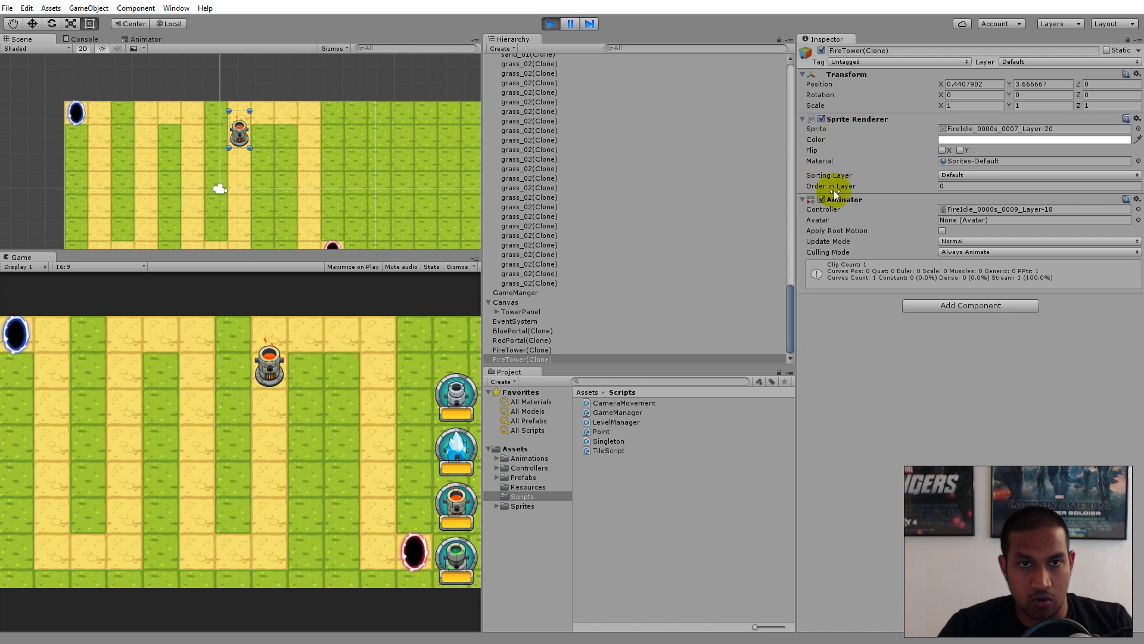
pyautogui.click(892, 186)
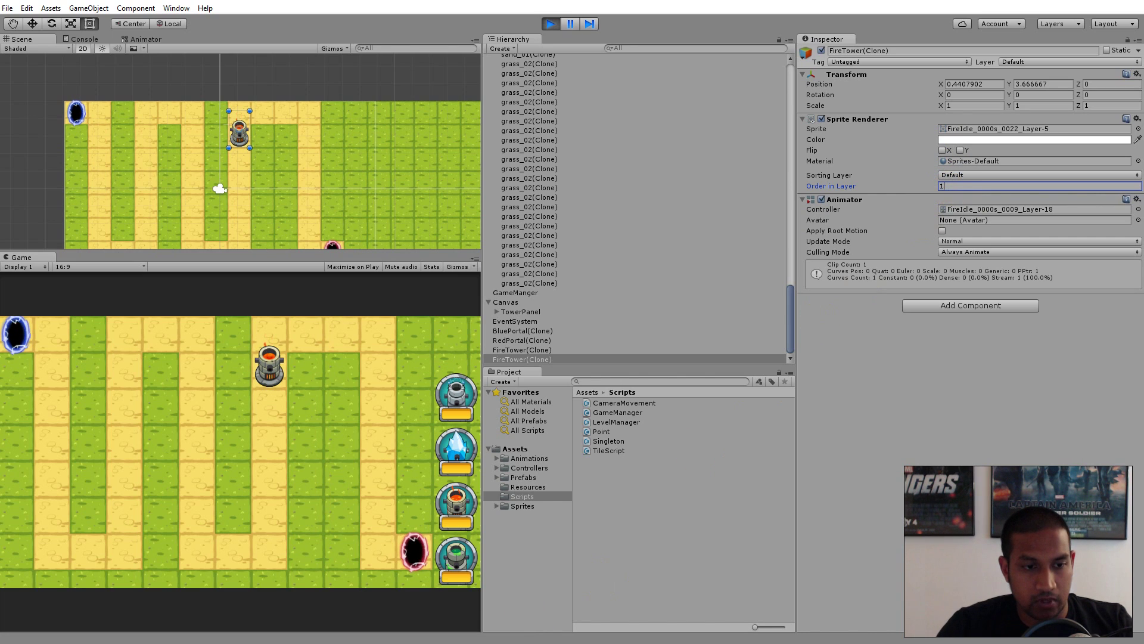
# - Return to Visual Studio, add another empty line in PlaceTower, and close the Solution Explorer, Team Explorer and Properties windows
pyautogui.hotkey('alt', 'Tab')
pyautogui.press('Return')
pyautogui.moveTo(208, 281); pyautogui.dragTo(954, 289)
pyautogui.click(902, 279)
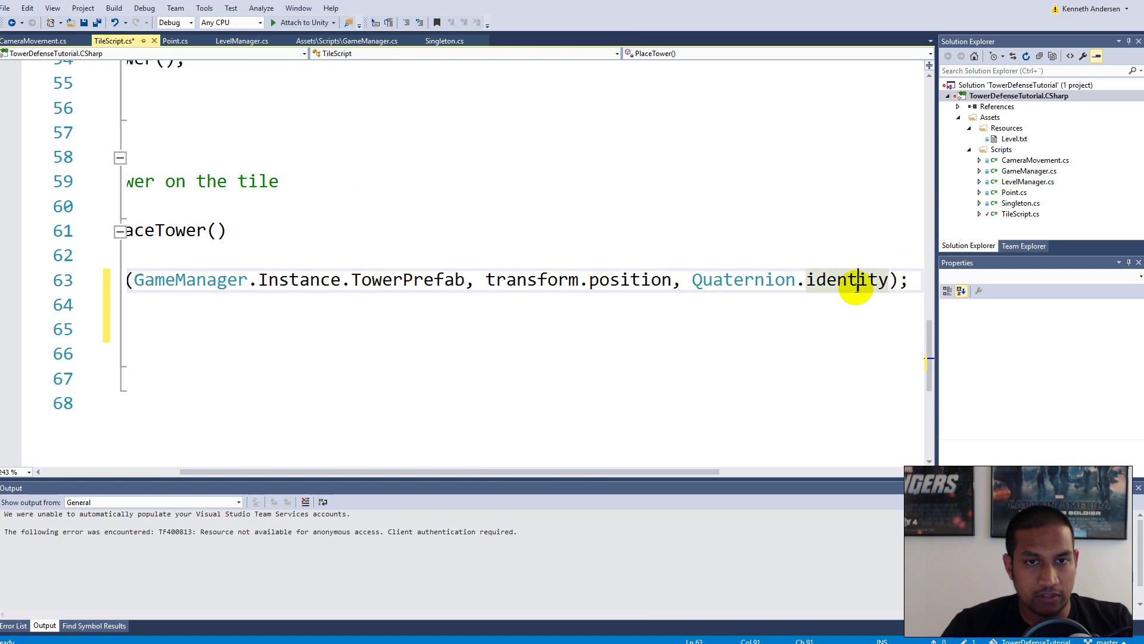
pyautogui.keyDown('ctrl'); pyautogui.scroll(-1, 846, 271); pyautogui.keyUp('ctrl')
pyautogui.moveTo(842, 262); pyautogui.dragTo(221, 259)
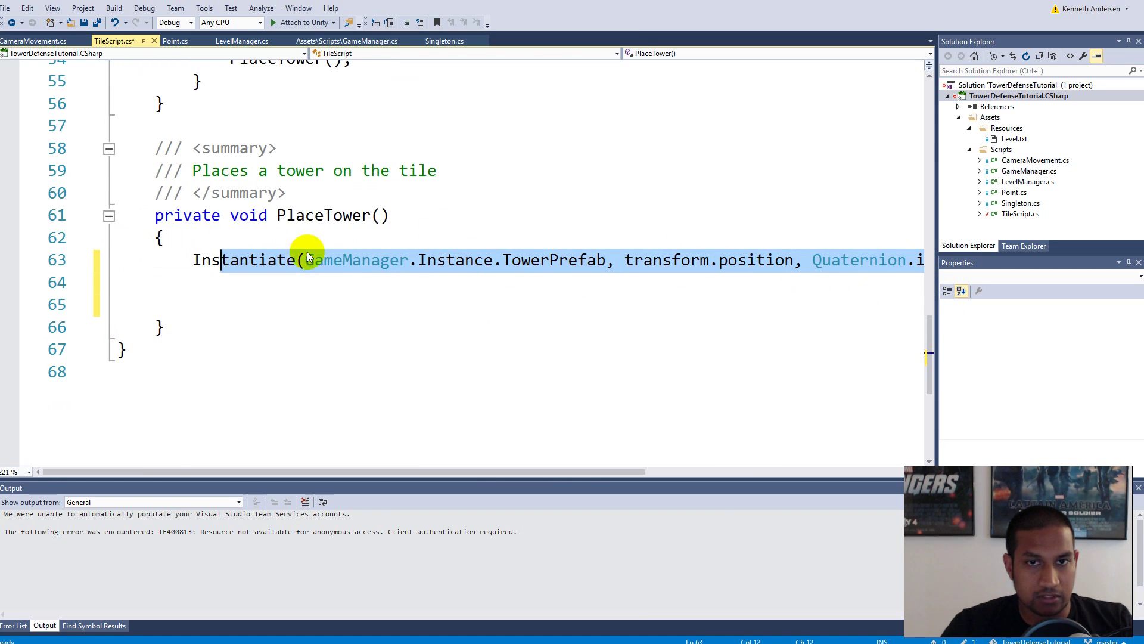
pyautogui.click(1139, 41)
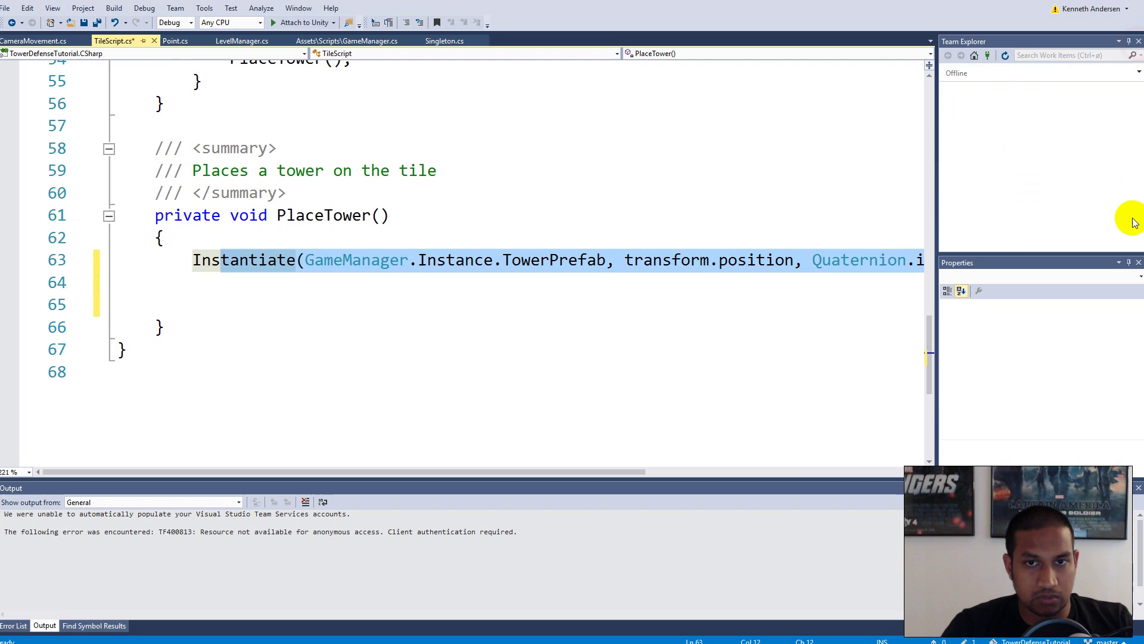
pyautogui.click(1138, 41)
pyautogui.click(1138, 41)
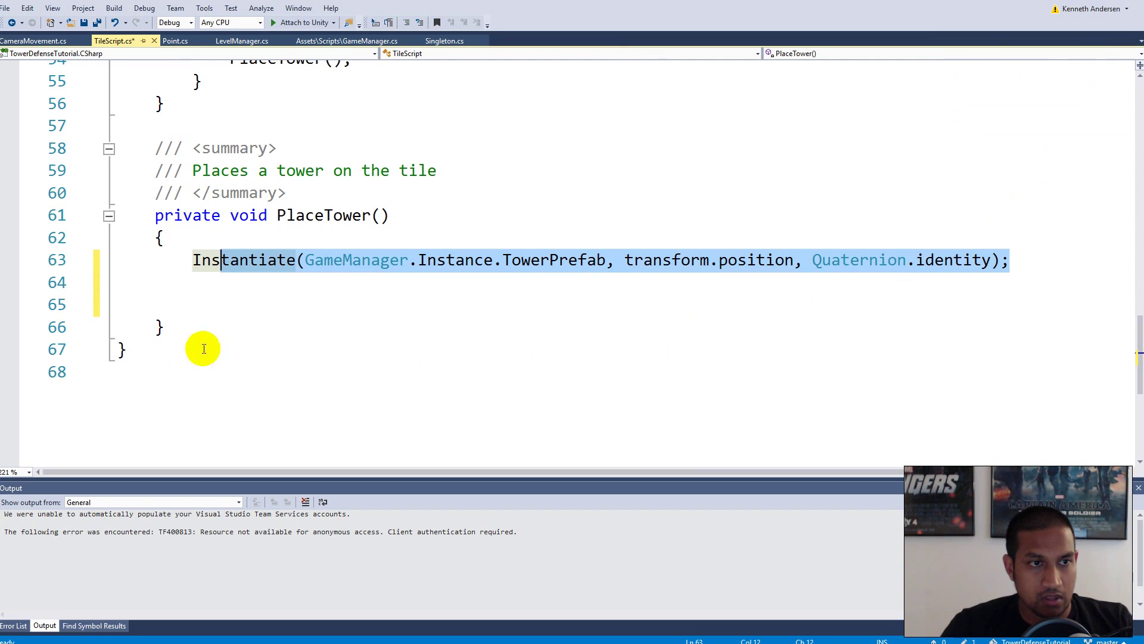
# - Store the Instantiate result in a GameObject variable named tower, casting it with (GameObject)
pyautogui.click(233, 329)
pyautogui.moveTo(1035, 263); pyautogui.dragTo(184, 262)
pyautogui.click(183, 262)
pyautogui.write('Ga')
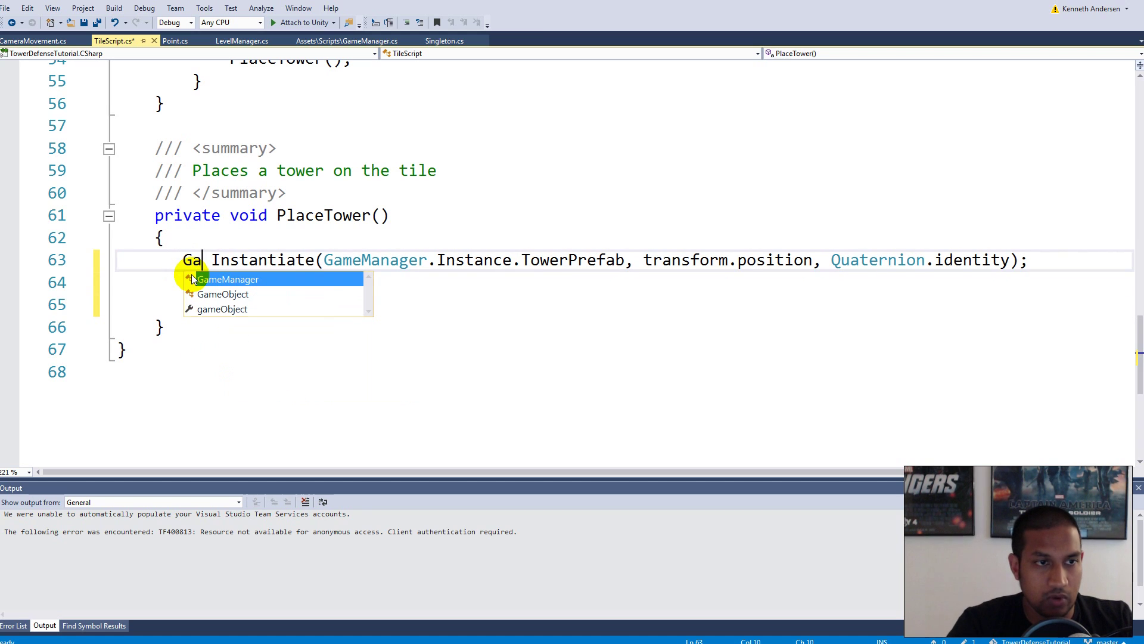
pyautogui.press('Tab')
pyautogui.write('tower = ')
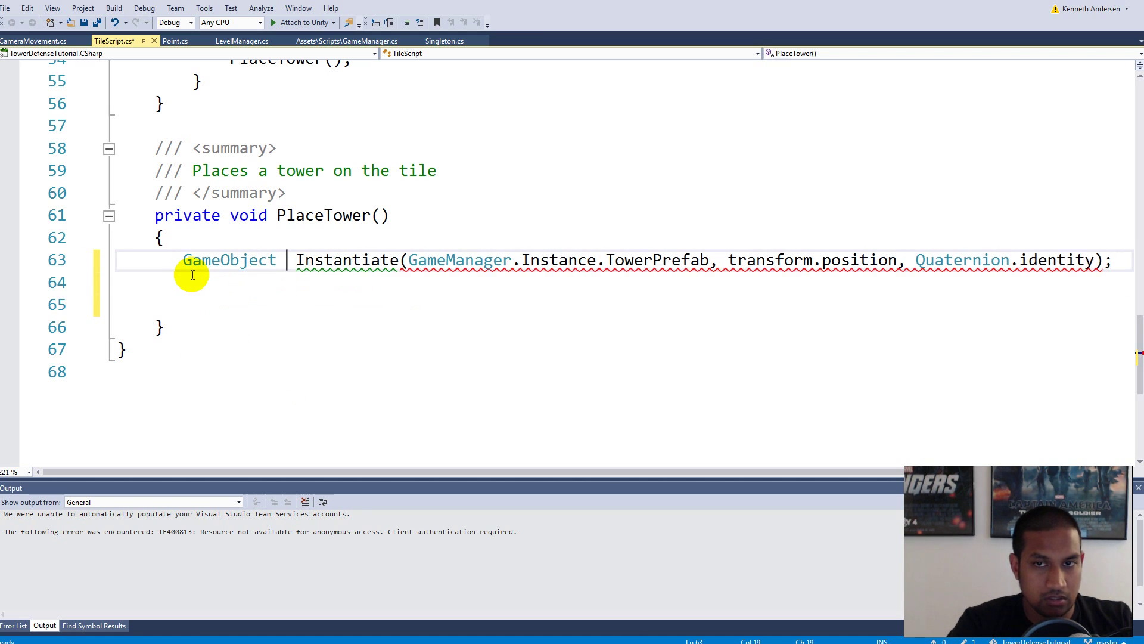
pyautogui.write('(GameObject)')
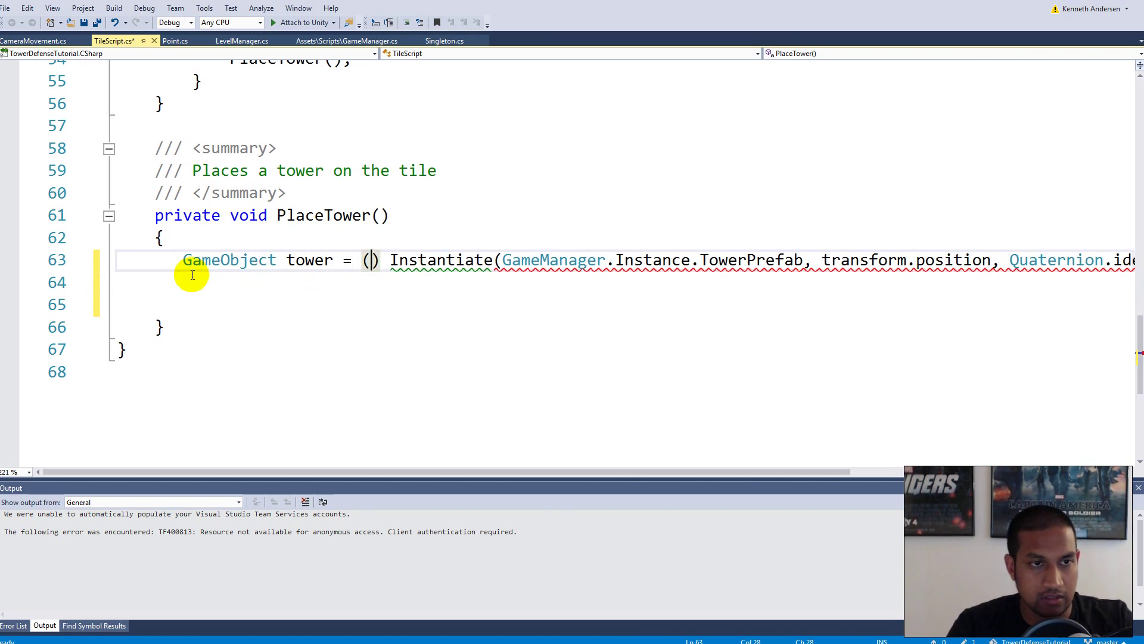
pyautogui.press('Delete')
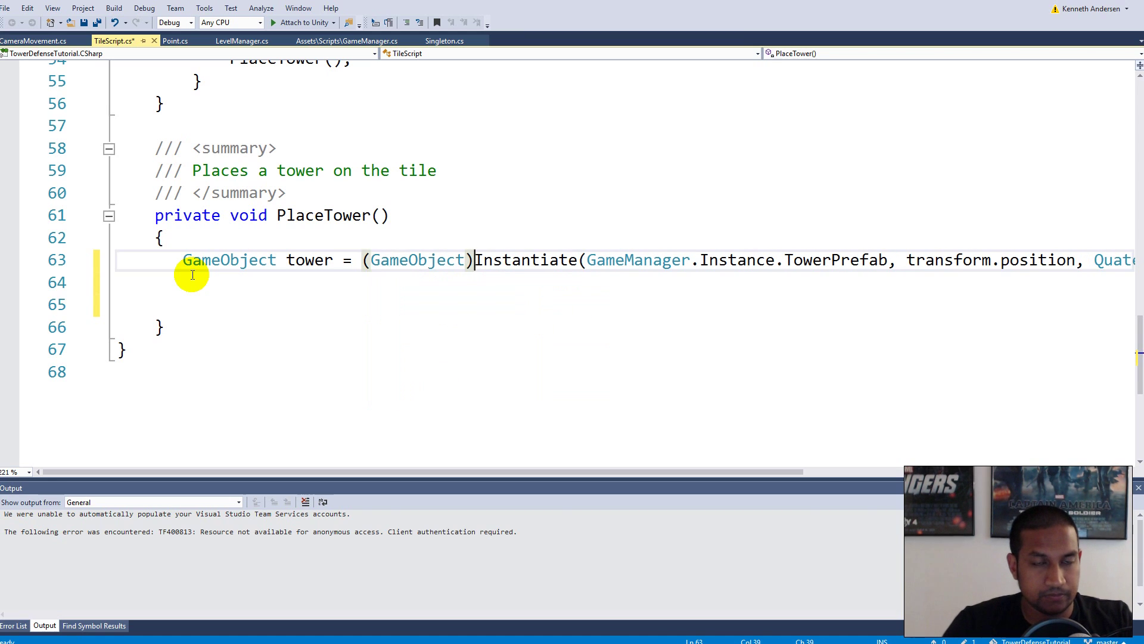
pyautogui.moveTo(475, 262); pyautogui.dragTo(973, 259)
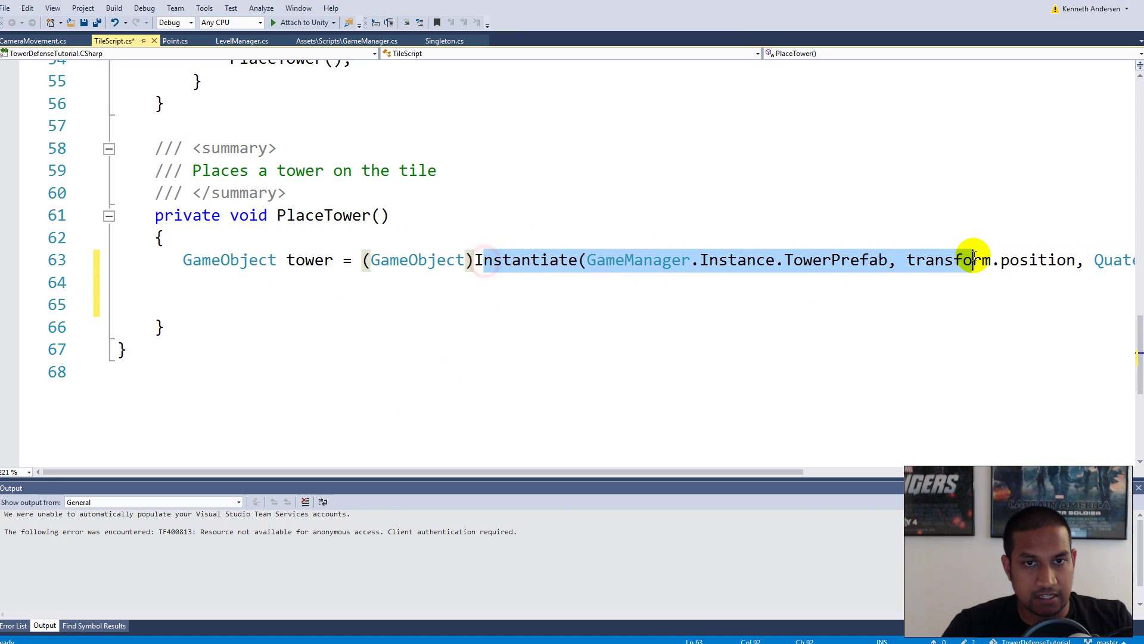
pyautogui.click(459, 264)
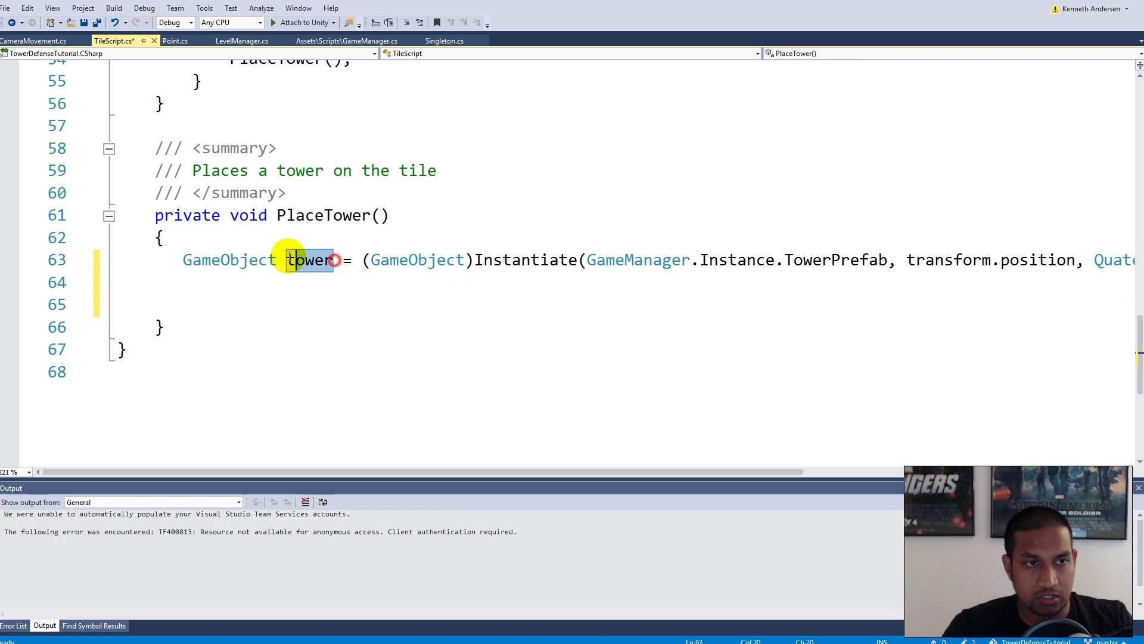
pyautogui.doubleClick(319, 264)
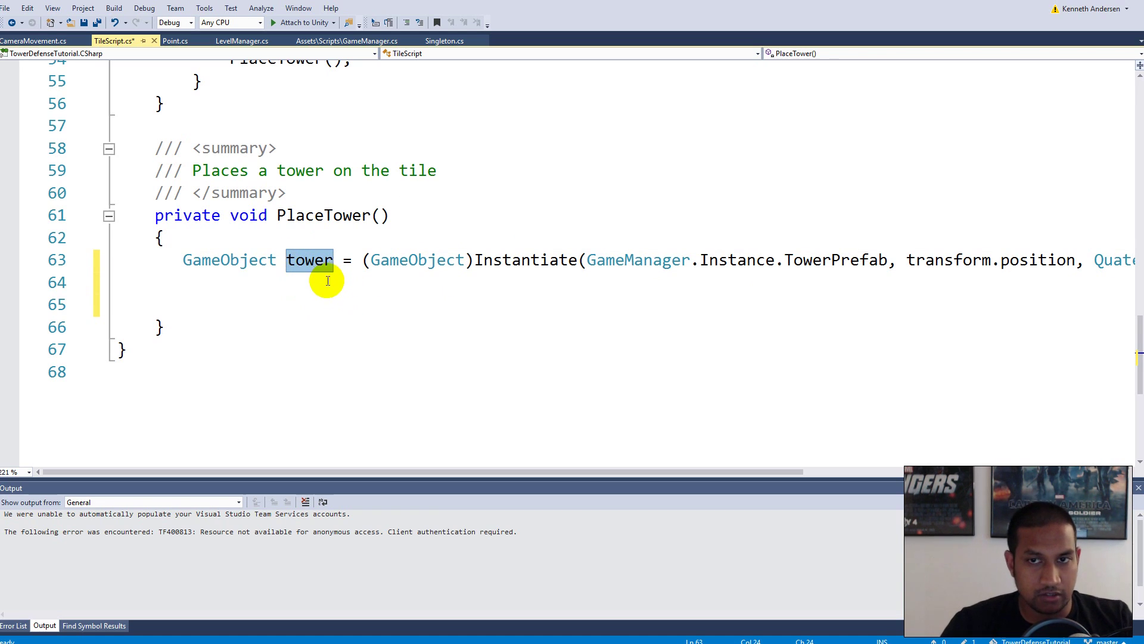
# - On the line below the Instantiate call, get the tower's SpriteRenderer component with tower.GetComponent<SpriteRenderer>()
pyautogui.click(213, 283)
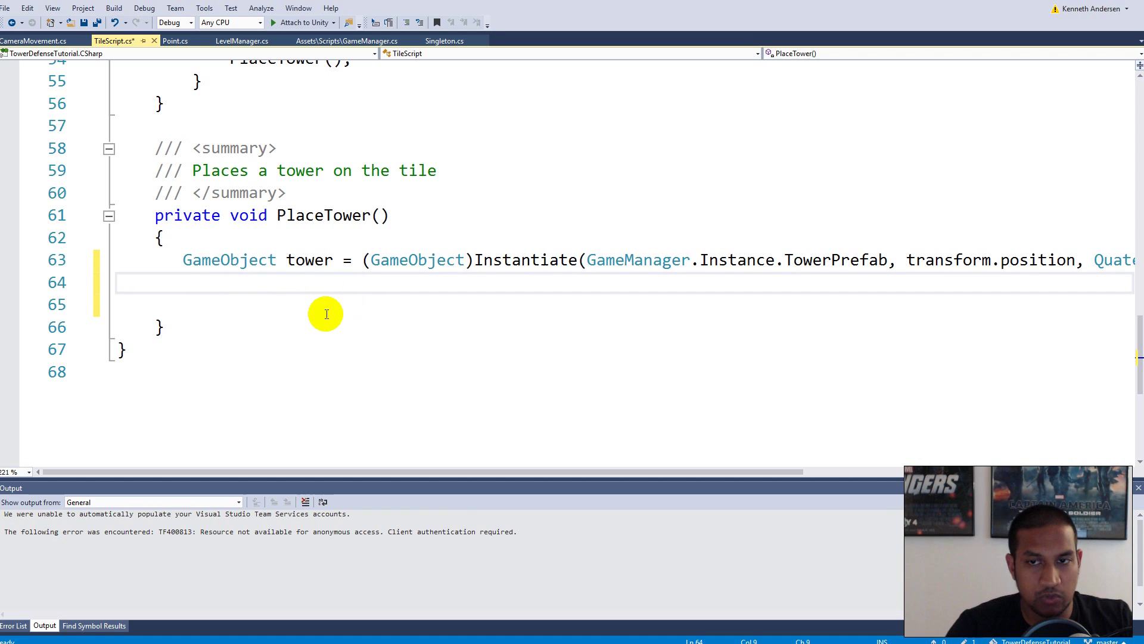
pyautogui.write('tower.get')
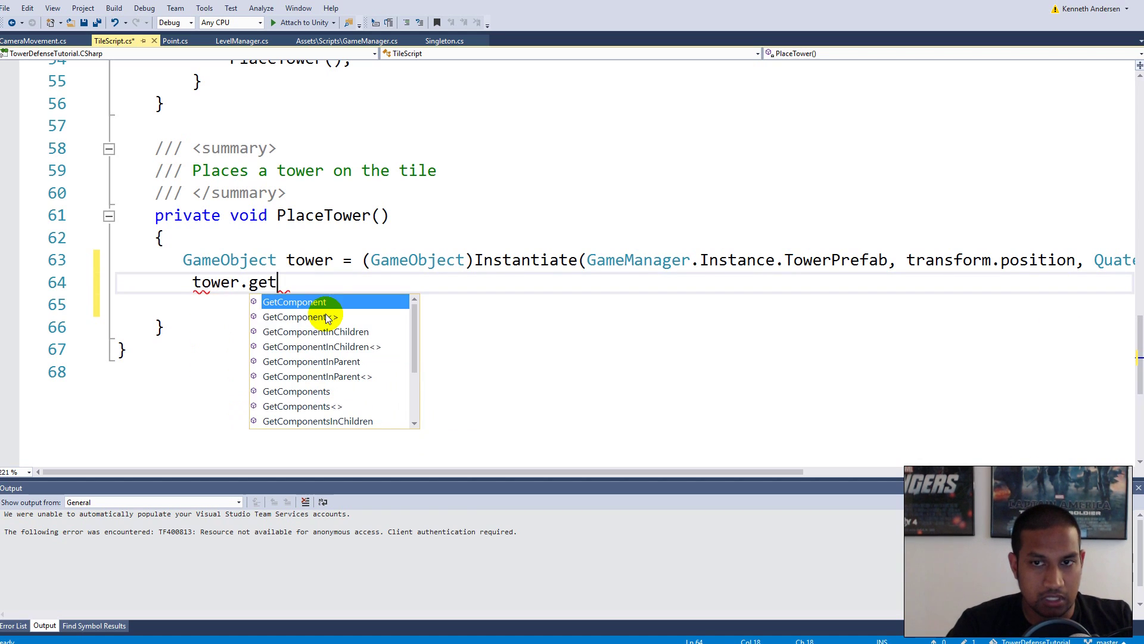
pyautogui.press('Tab')
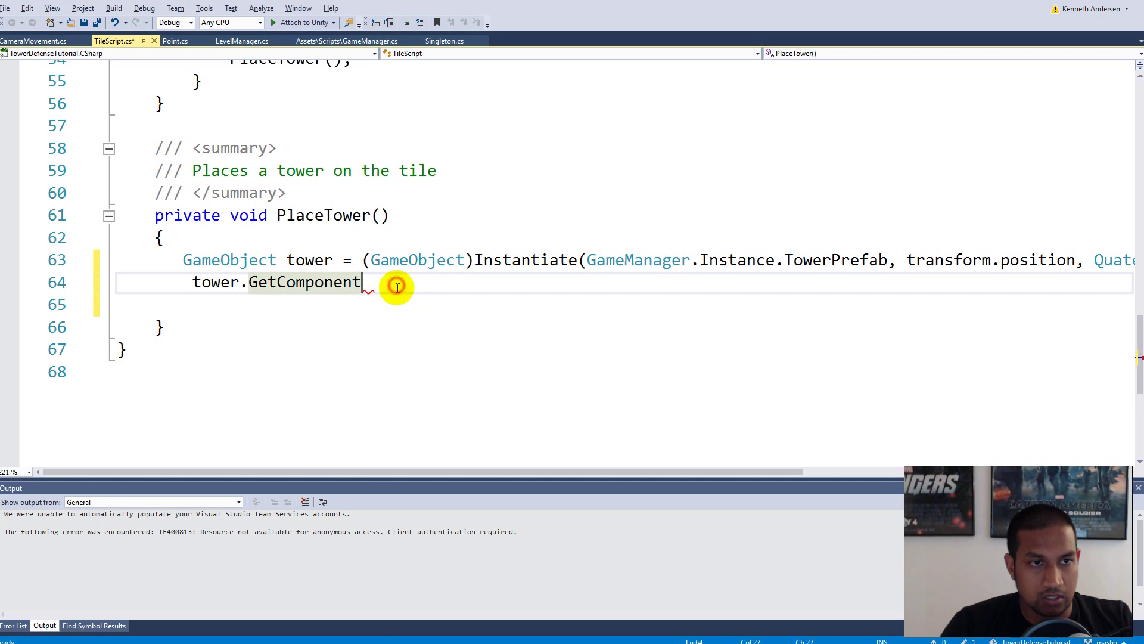
pyautogui.write('<spri')
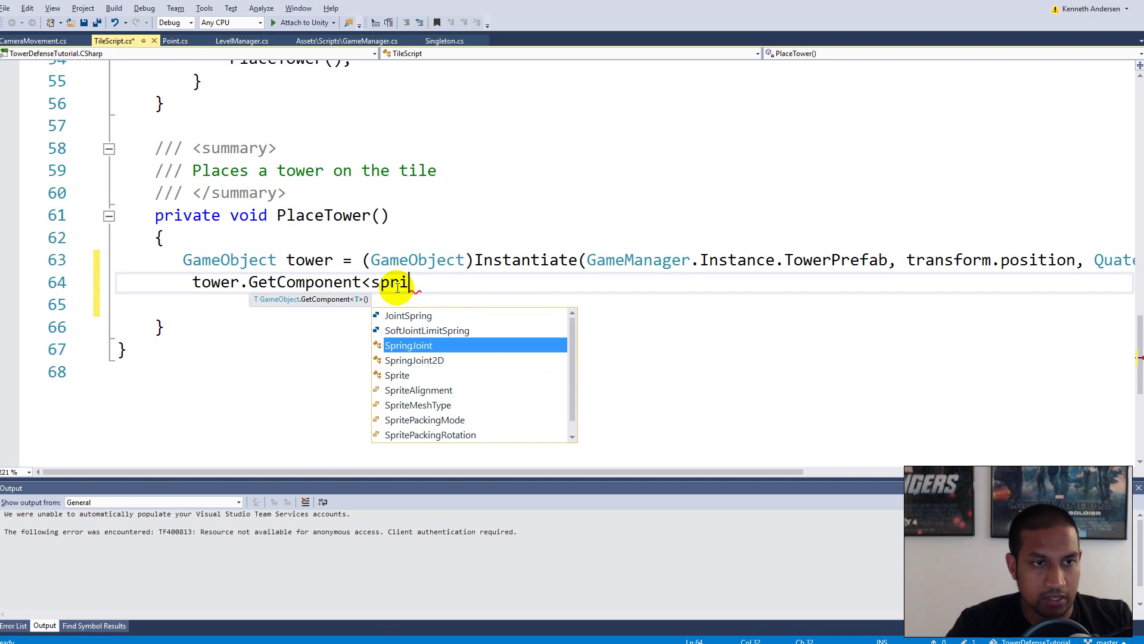
pyautogui.press('Down')
pyautogui.press('Down')
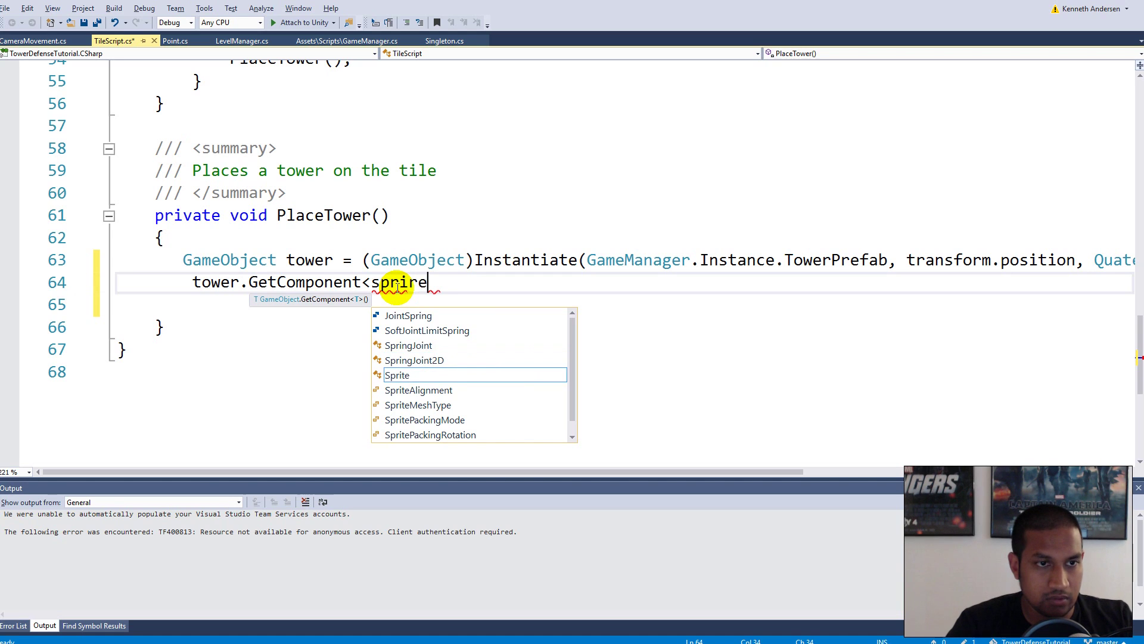
pyautogui.press('BackSpace')
pyautogui.press('BackSpace')
pyautogui.press('BackSpace')
pyautogui.press('BackSpace')
pyautogui.write('Sprit')
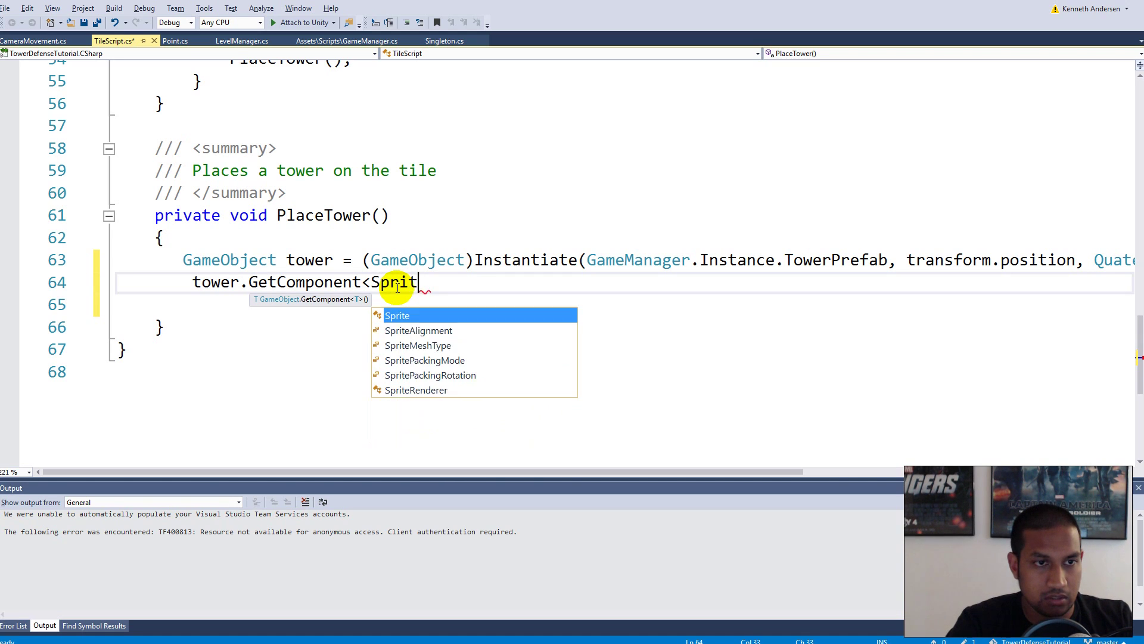
pyautogui.write('eRenderer>().')
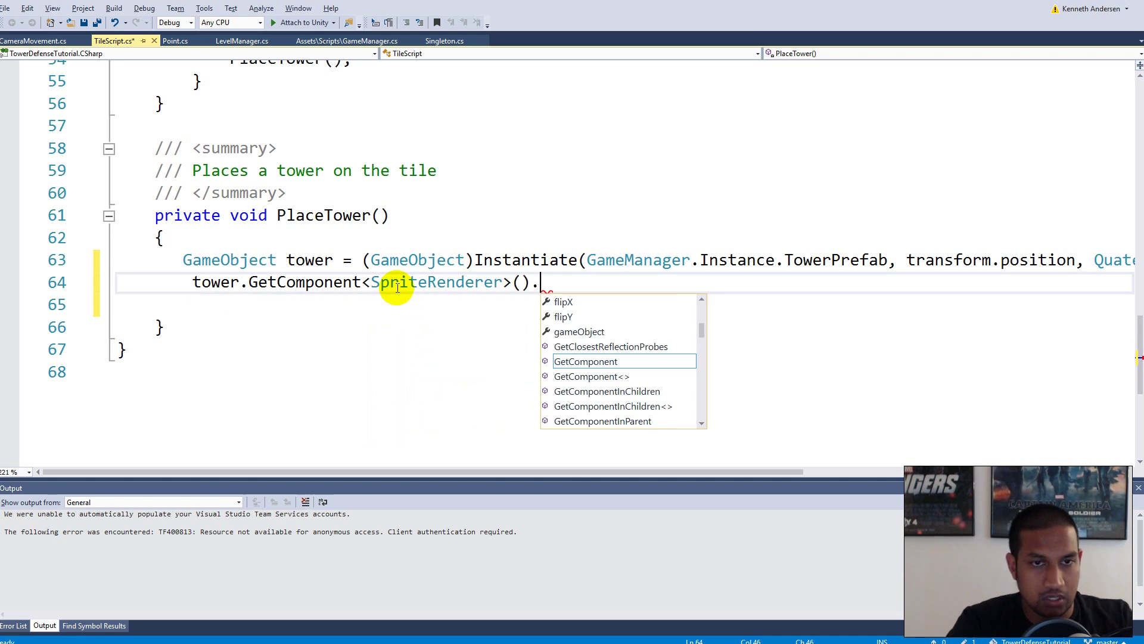
# - Assign GridPosition.Y to the SpriteRenderer's sortingOrder, end the statement, and save TileScript
pyautogui.write('sor')
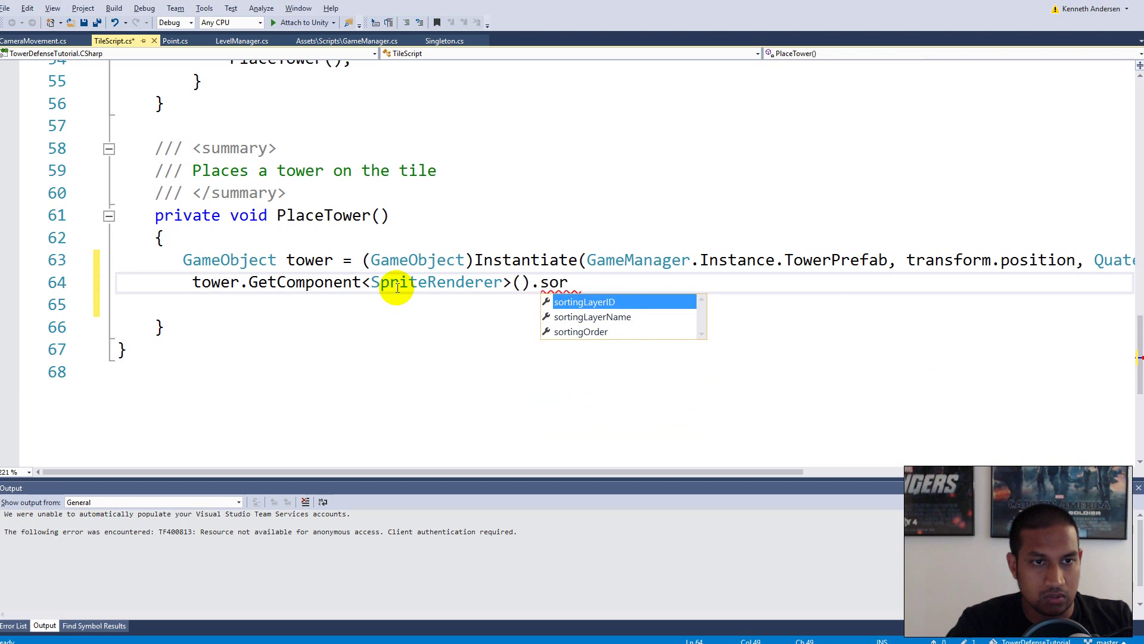
pyautogui.press('Down')
pyautogui.press('Down')
pyautogui.press('Tab')
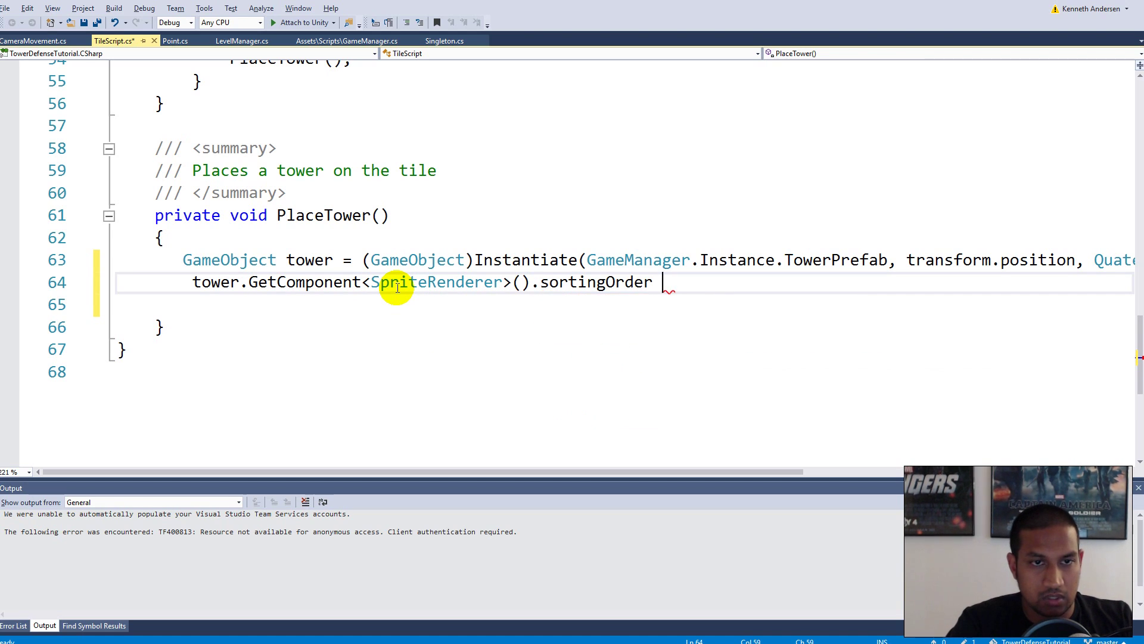
pyautogui.write('= gridPosition.')
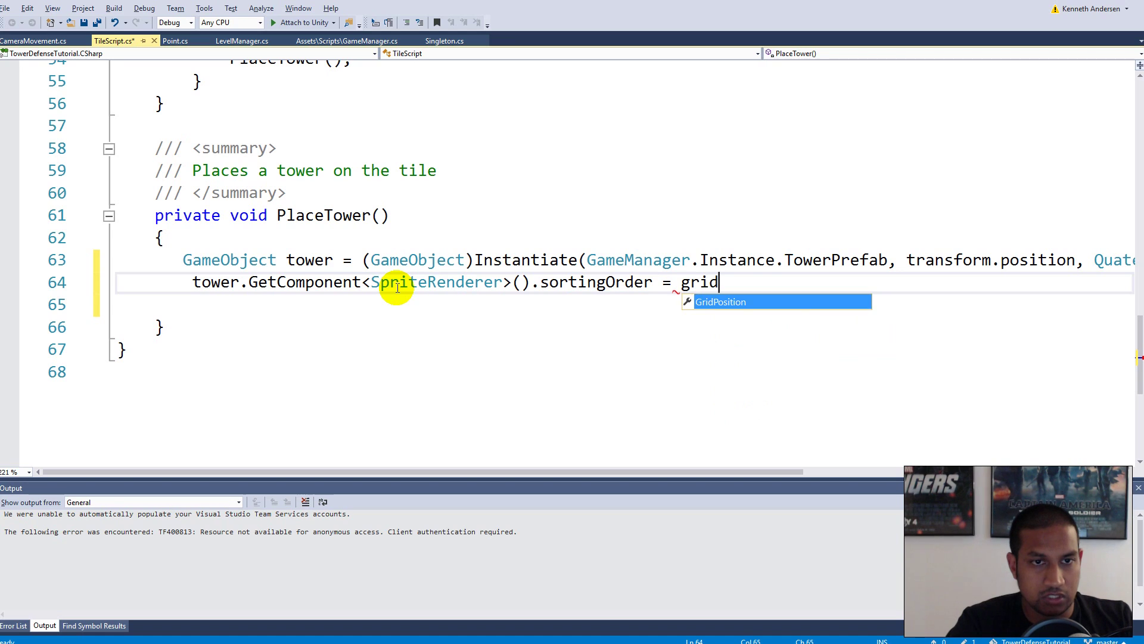
pyautogui.press('Tab')
pyautogui.write('.')
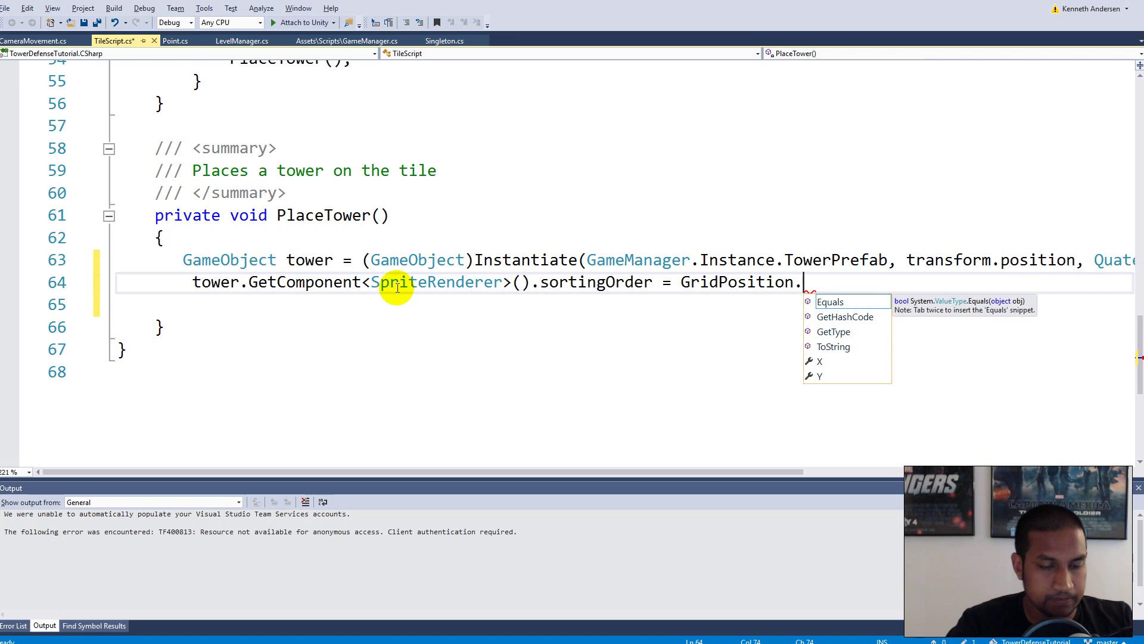
pyautogui.write('y')
pyautogui.press('Tab')
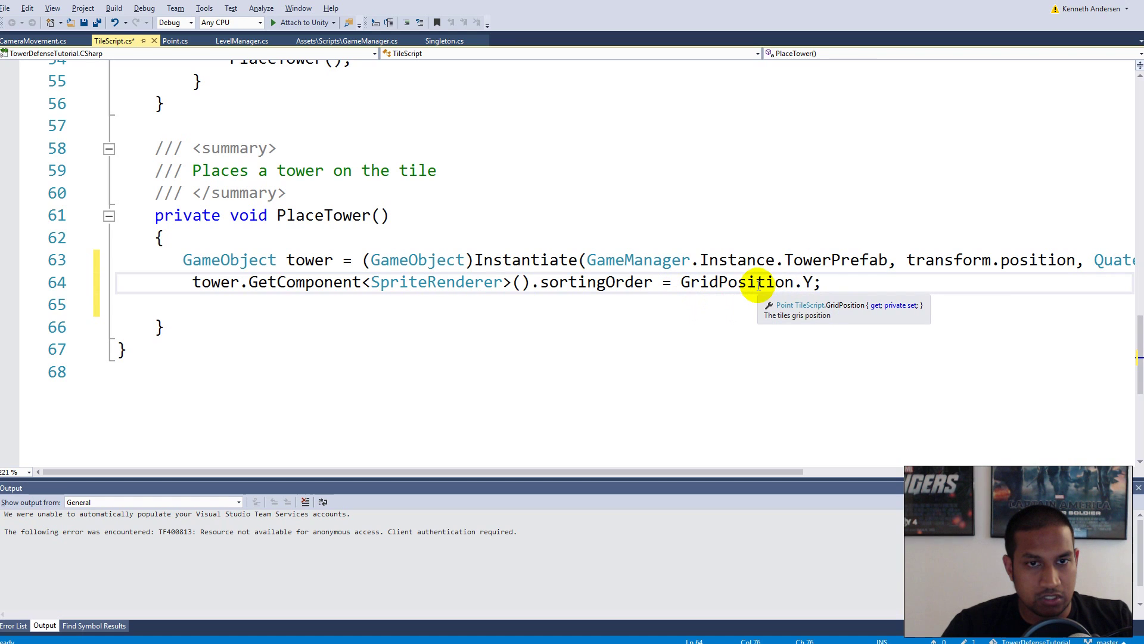
pyautogui.click(579, 285)
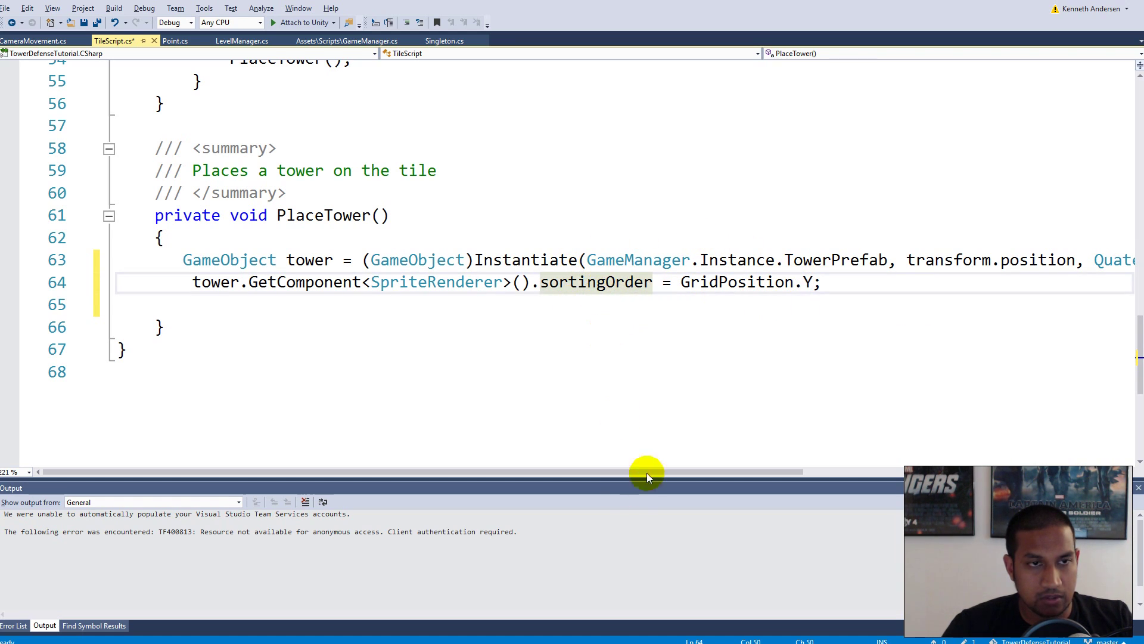
pyautogui.click(83, 22)
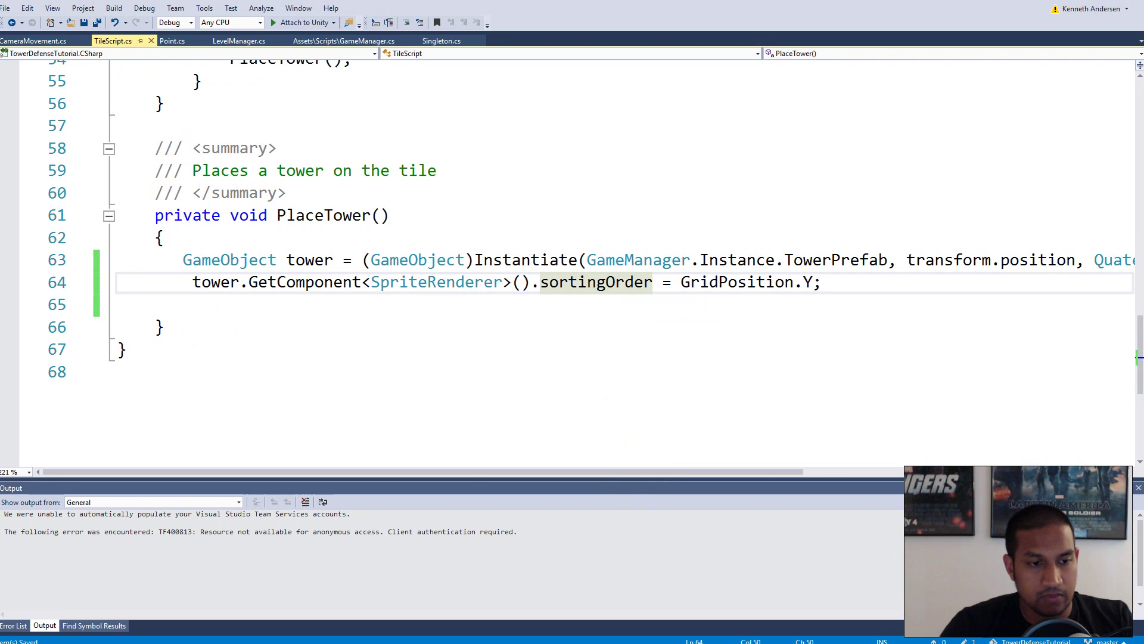
# - Switch to Unity, run the game, place a fire tower on the sand path, and select its clone to check its Order in Layer
pyautogui.hotkey('alt', 'Tab')
pyautogui.click(549, 24)
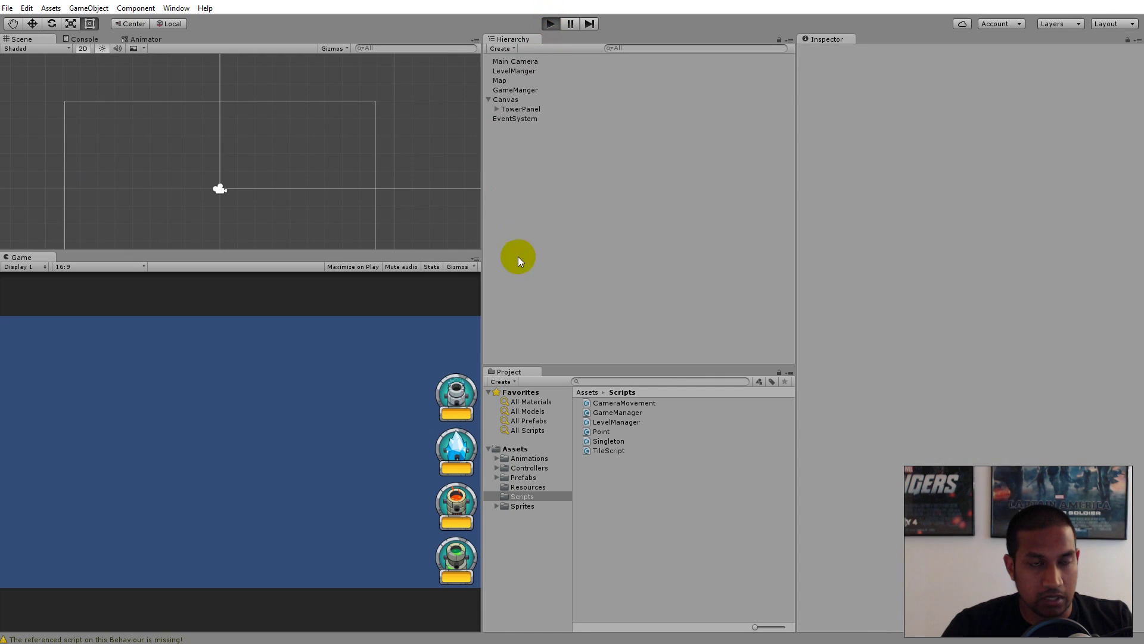
pyautogui.click(266, 370)
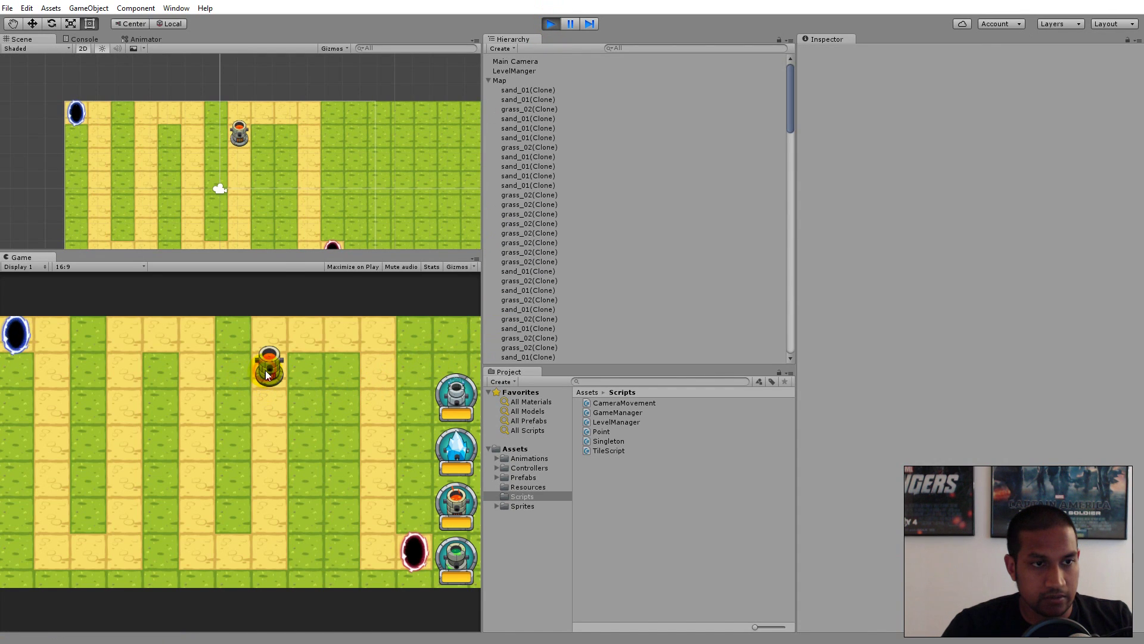
pyautogui.scroll(-15, 536, 313)
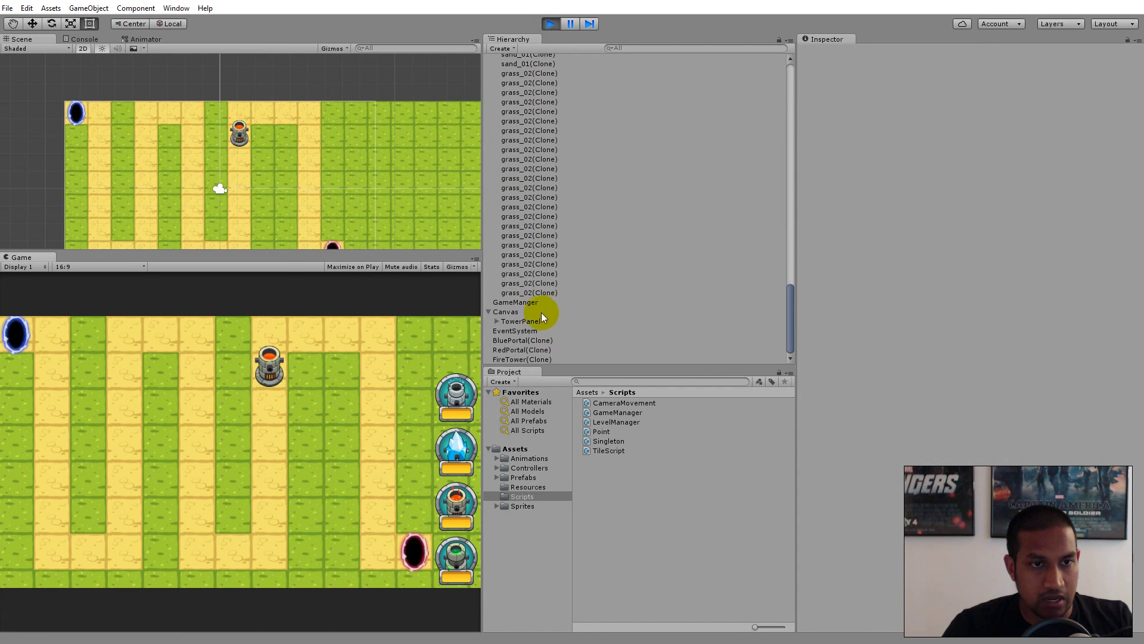
pyautogui.click(523, 358)
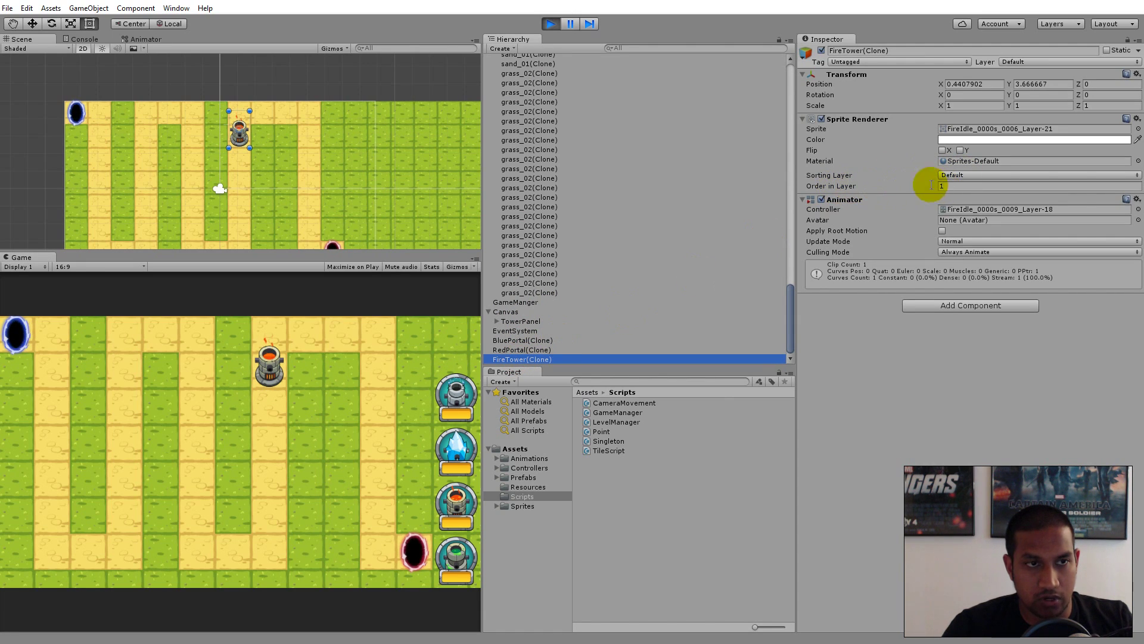
# - Place a second fire tower directly below the first and select its clone to check its Order in Layer
pyautogui.click(267, 402)
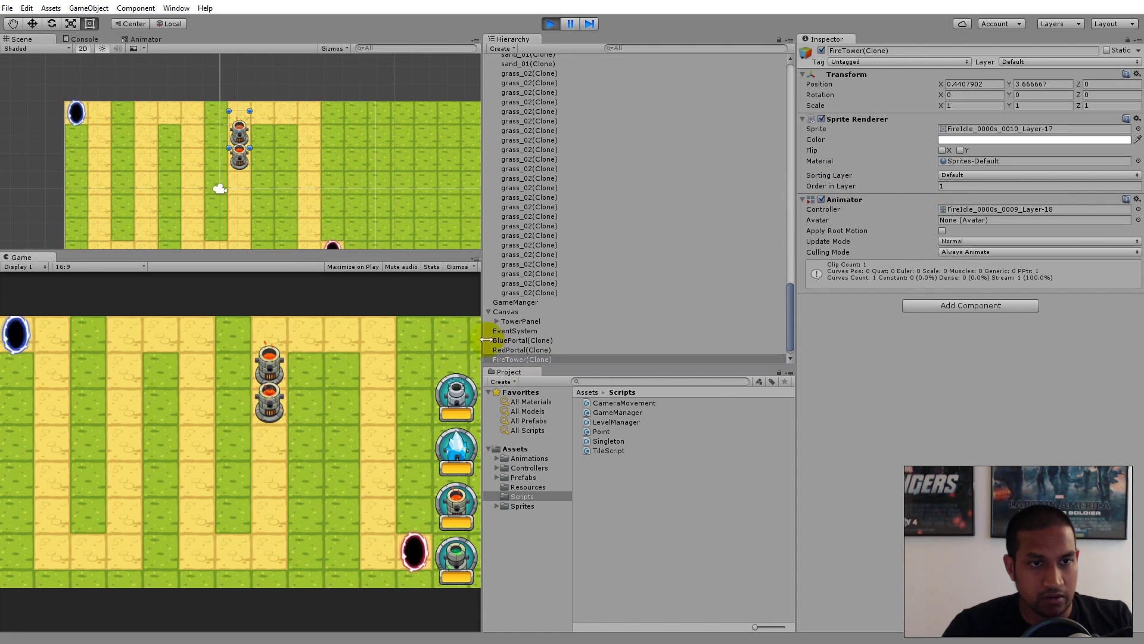
pyautogui.click(530, 359)
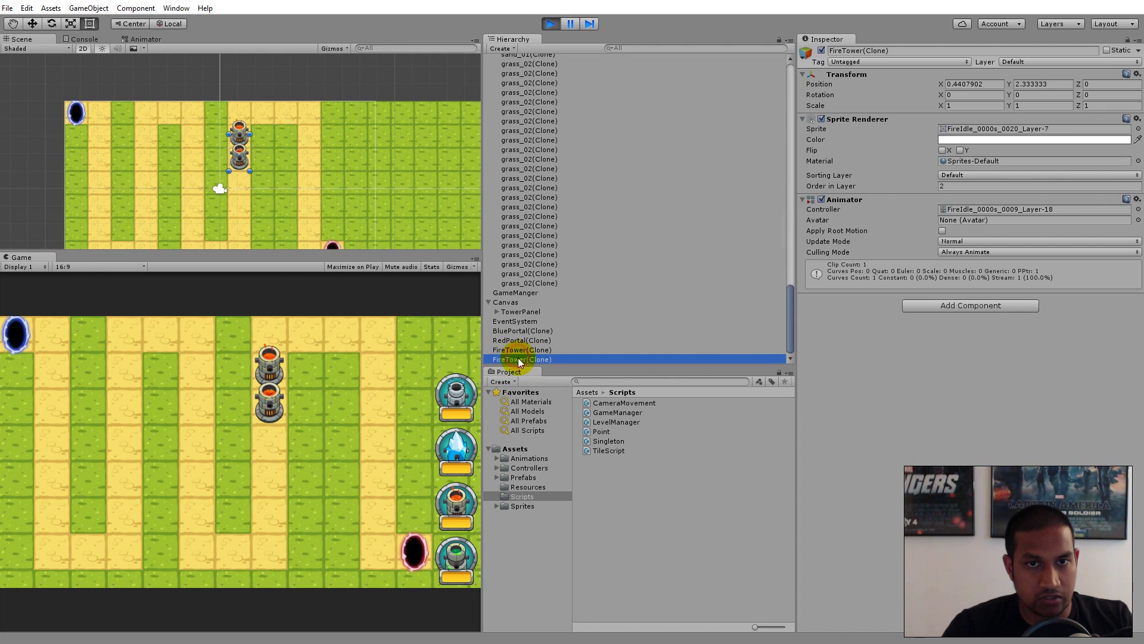
pyautogui.doubleClick(948, 185)
pyautogui.write('2')
pyautogui.click(329, 421)
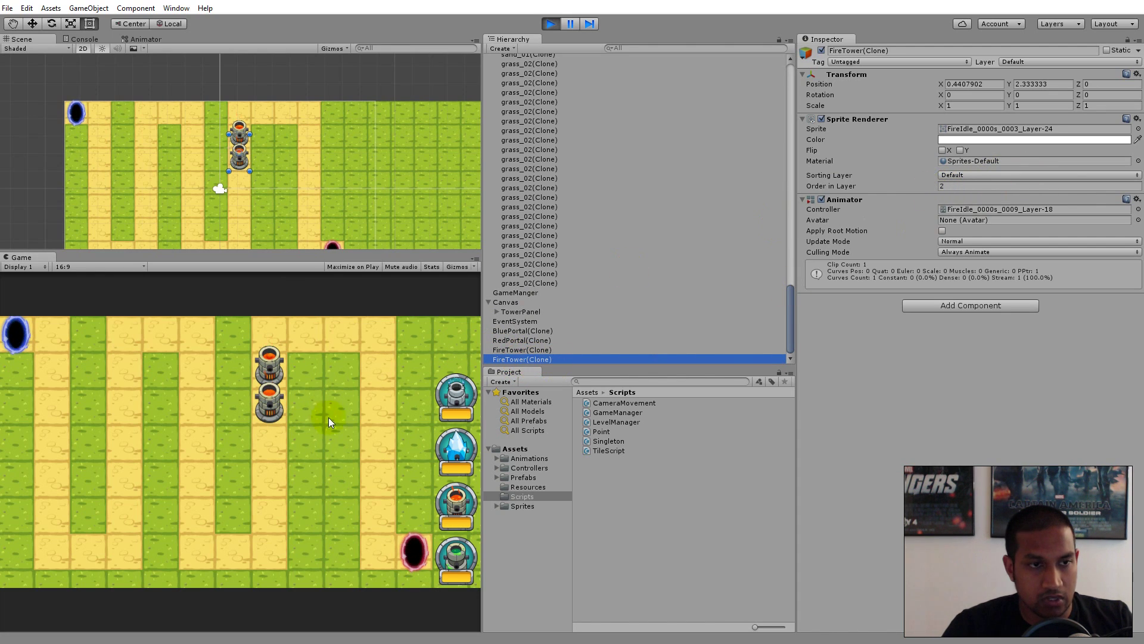
# - Place two fire towers on the grass, the lower one first and the other directly above it, and examine their overlap in the Scene view
pyautogui.click(338, 449)
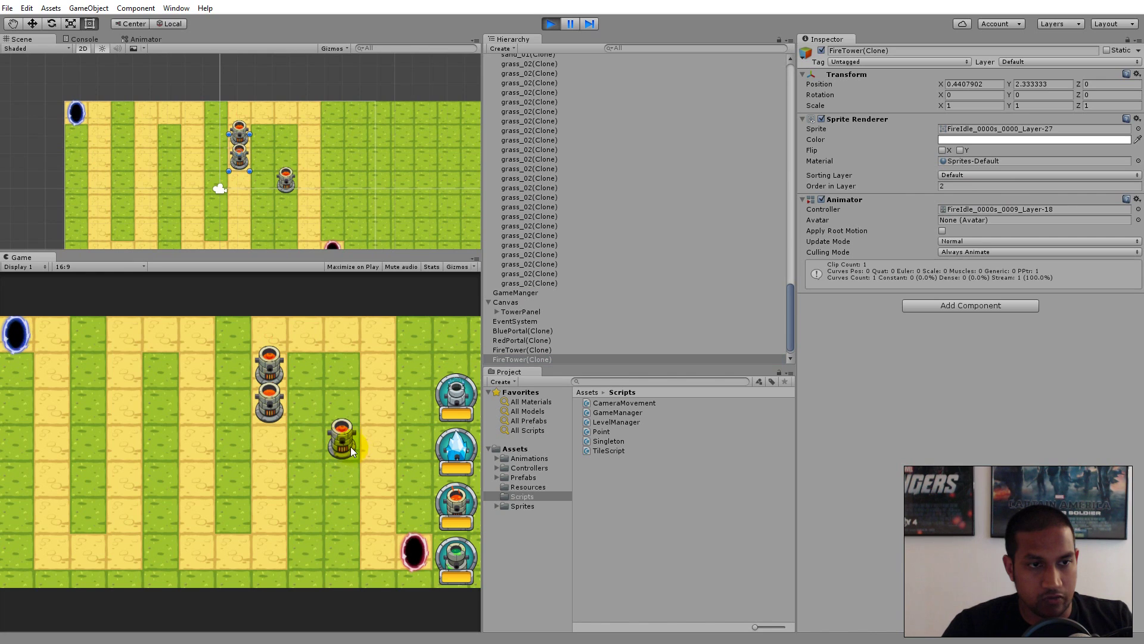
pyautogui.click(340, 399)
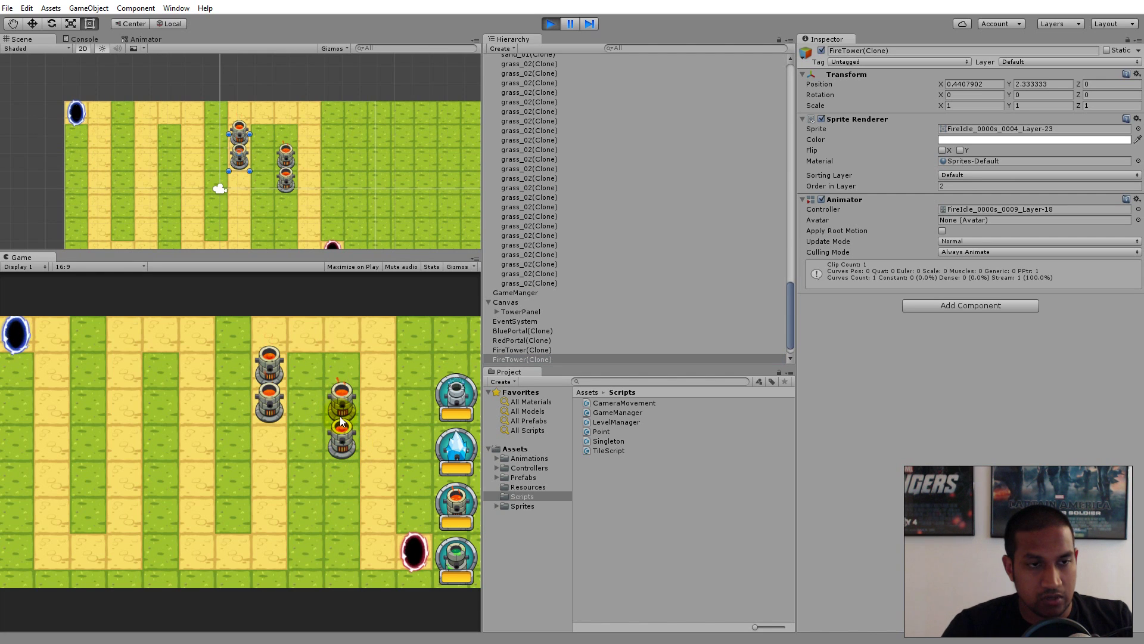
pyautogui.scroll(10, 348, 163)
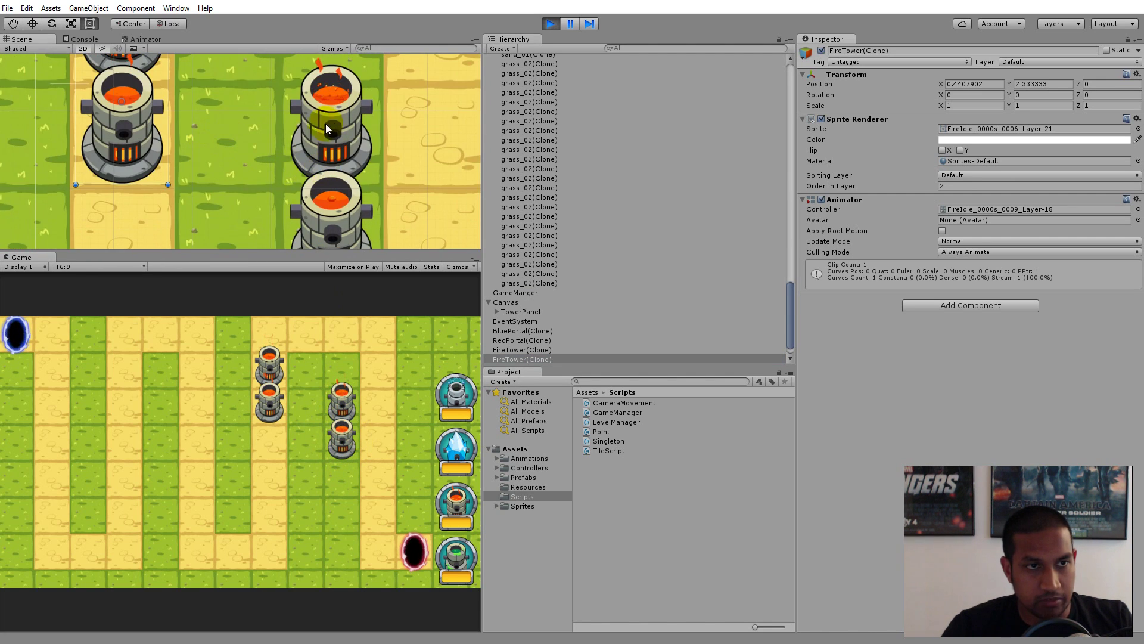
pyautogui.scroll(-6, 340, 207)
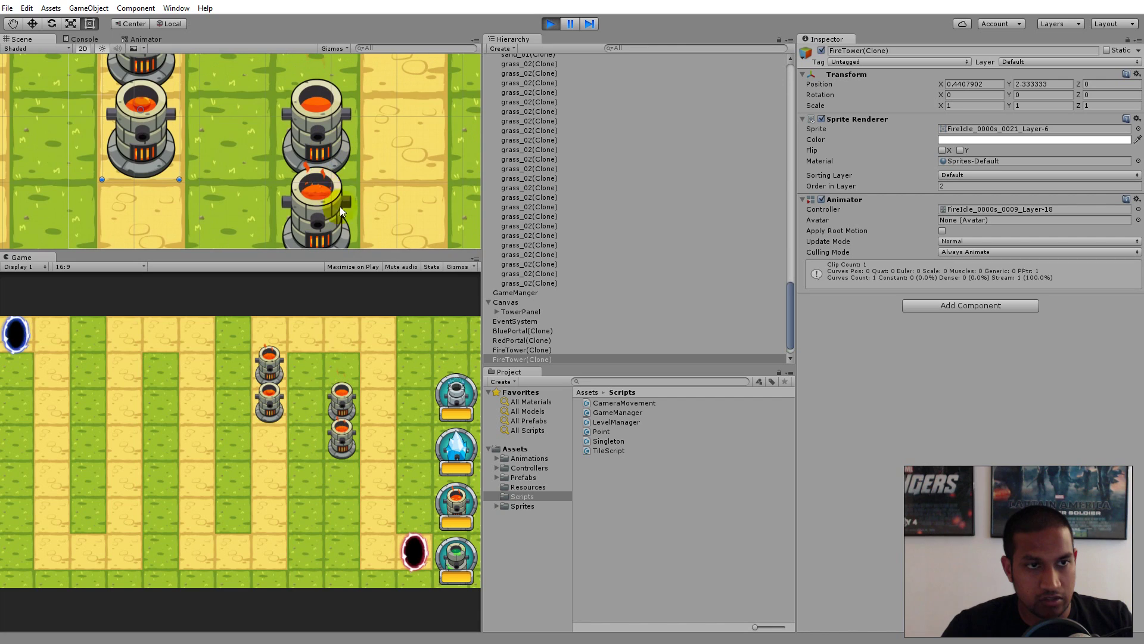
# - Add fire towers around the placed ones until they form a four-by-four block reaching the map's top row
pyautogui.click(308, 408)
pyautogui.click(338, 365)
pyautogui.click(304, 366)
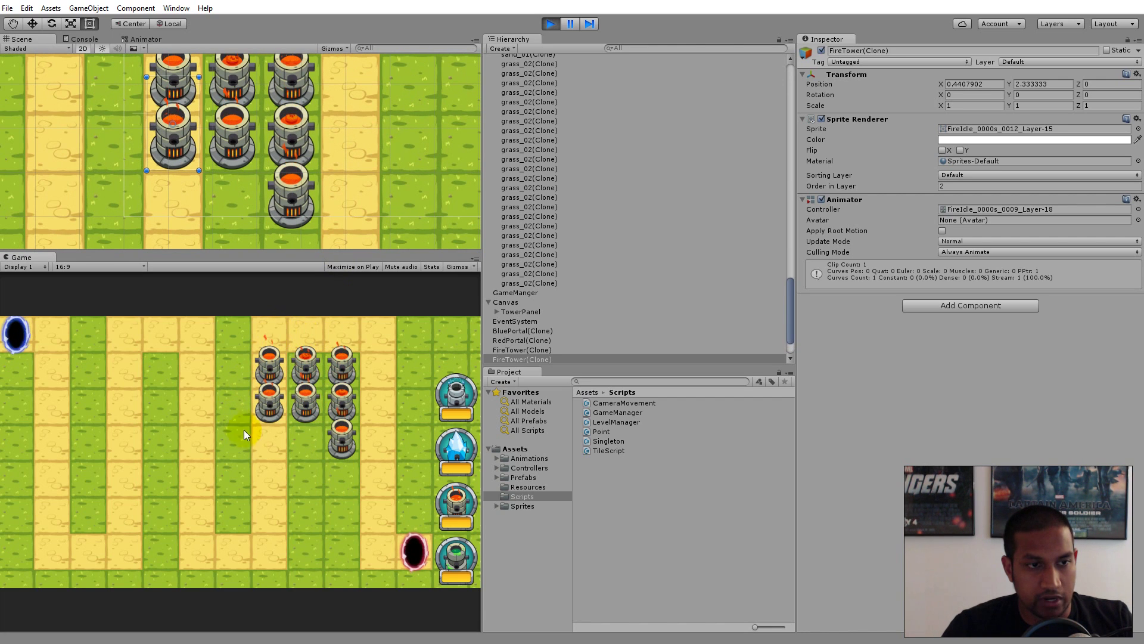
pyautogui.click(269, 426)
pyautogui.click(305, 426)
pyautogui.click(378, 427)
pyautogui.click(377, 391)
pyautogui.click(374, 355)
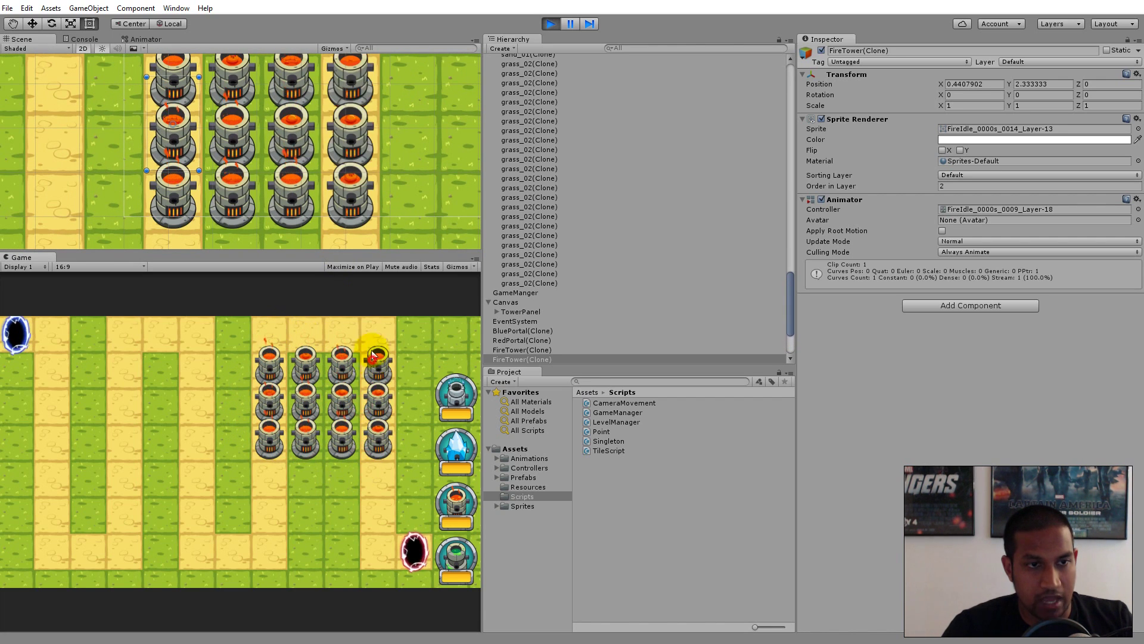
pyautogui.click(377, 324)
pyautogui.click(342, 324)
pyautogui.click(305, 325)
pyautogui.click(269, 325)
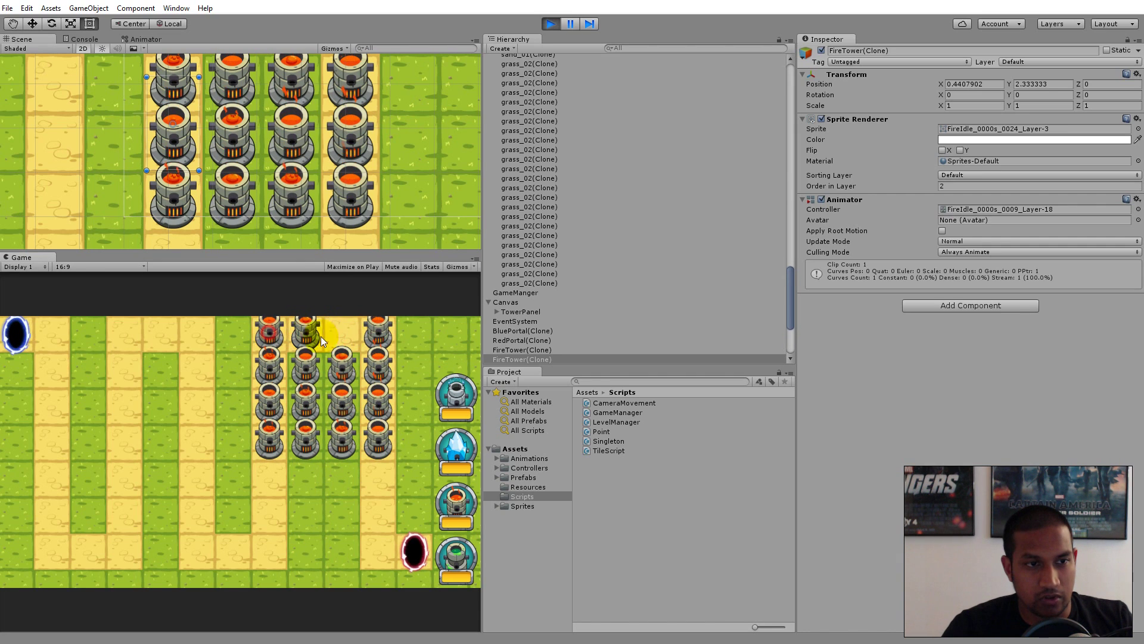
# - Place two fire towers below the block and seven more around the neighbouring grass and sand lanes, and examine their overlap in the Scene view
pyautogui.click(340, 473)
pyautogui.click(305, 474)
pyautogui.click(232, 508)
pyautogui.click(161, 474)
pyautogui.click(161, 365)
pyautogui.click(196, 481)
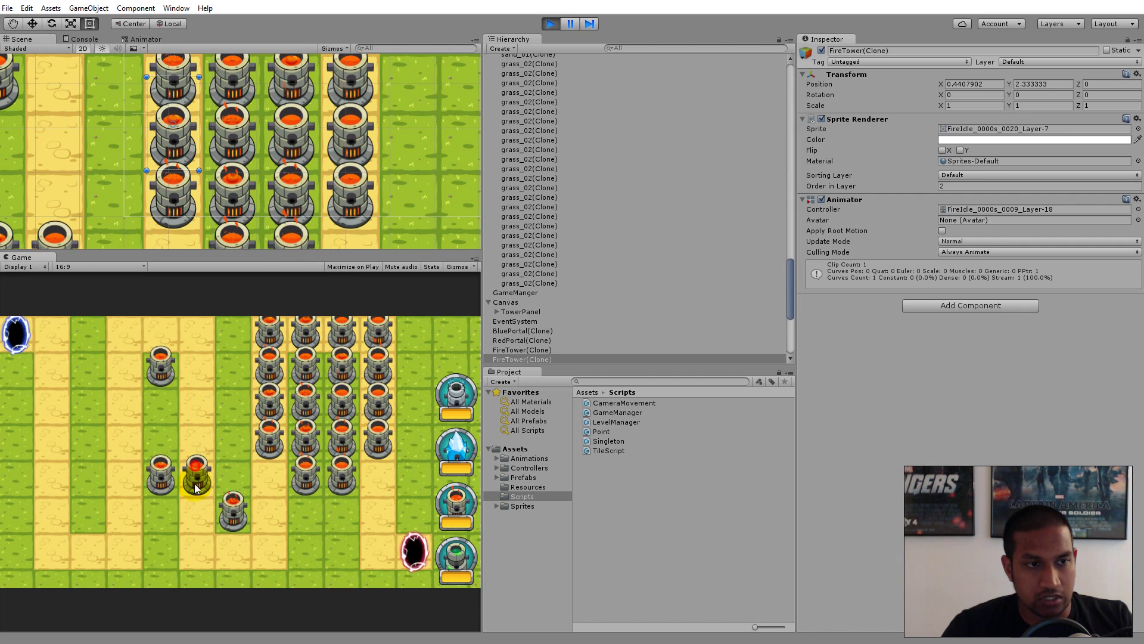
pyautogui.click(197, 509)
pyautogui.click(161, 438)
pyautogui.click(161, 510)
pyautogui.scroll(2, 241, 142)
pyautogui.scroll(1, 249, 180)
pyautogui.scroll(-2, 249, 180)
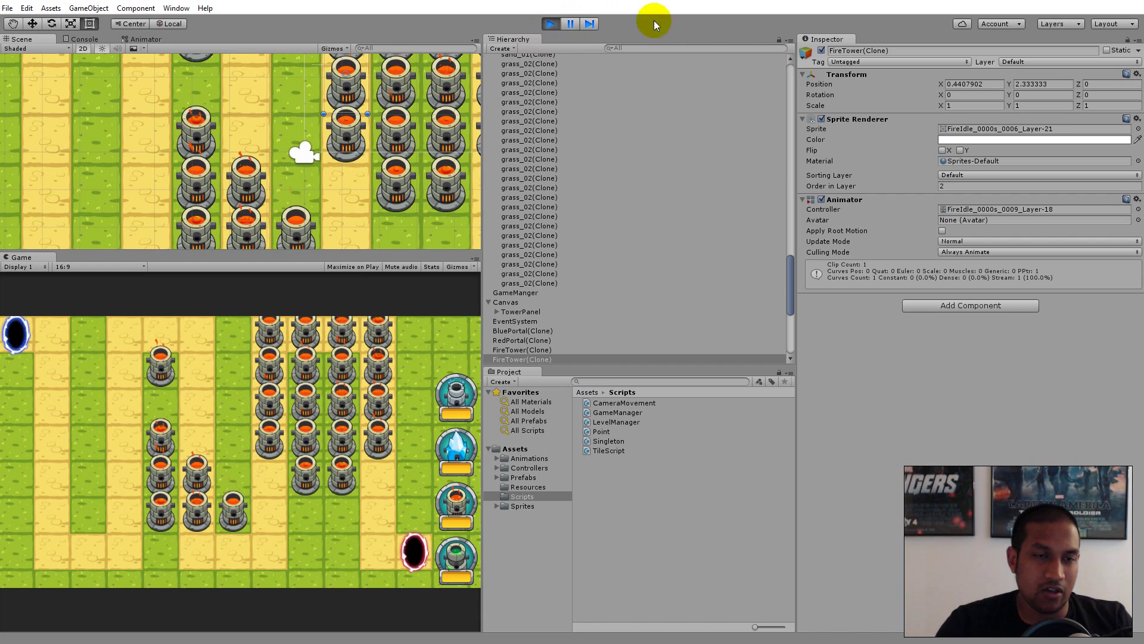
# - Look through the Hierarchy's tower clones and Map tiles, collapsing and re-expanding Map, and select a sand_01 tile to check its Order in Layer
pyautogui.scroll(-6, 649, 228)
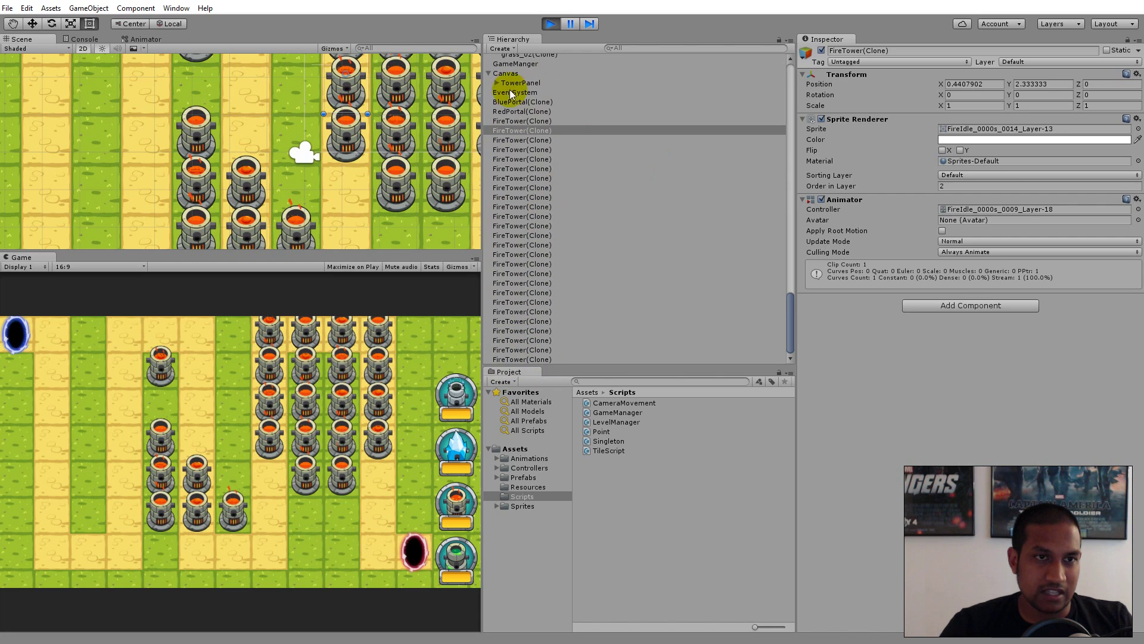
pyautogui.scroll(4, 517, 112)
pyautogui.scroll(2, 498, 214)
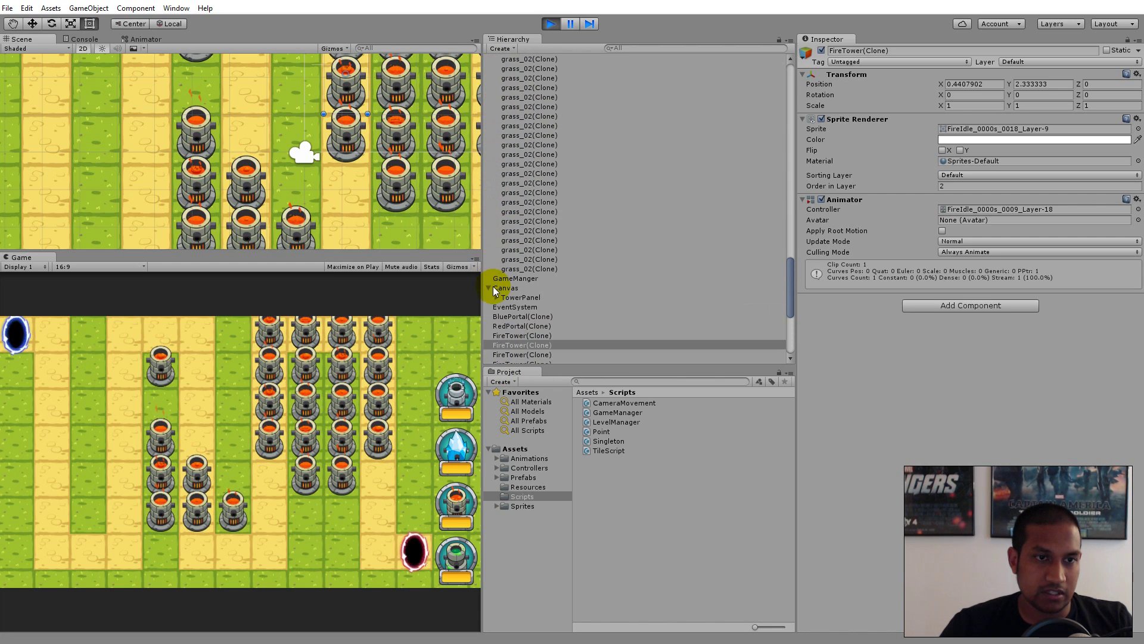
pyautogui.scroll(15, 566, 229)
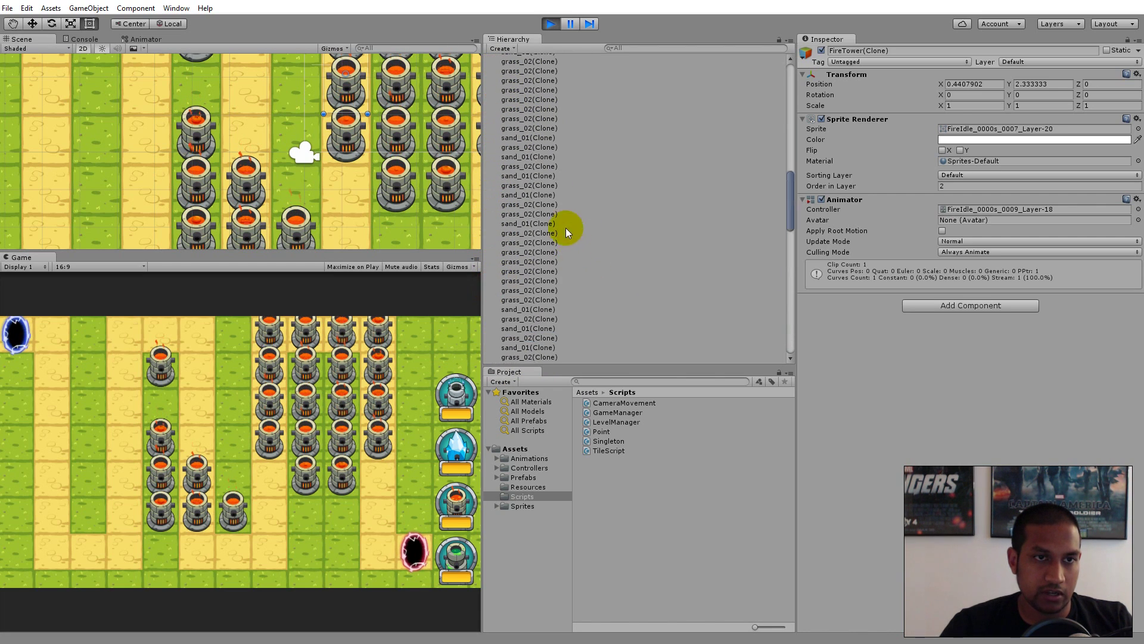
pyautogui.click(488, 80)
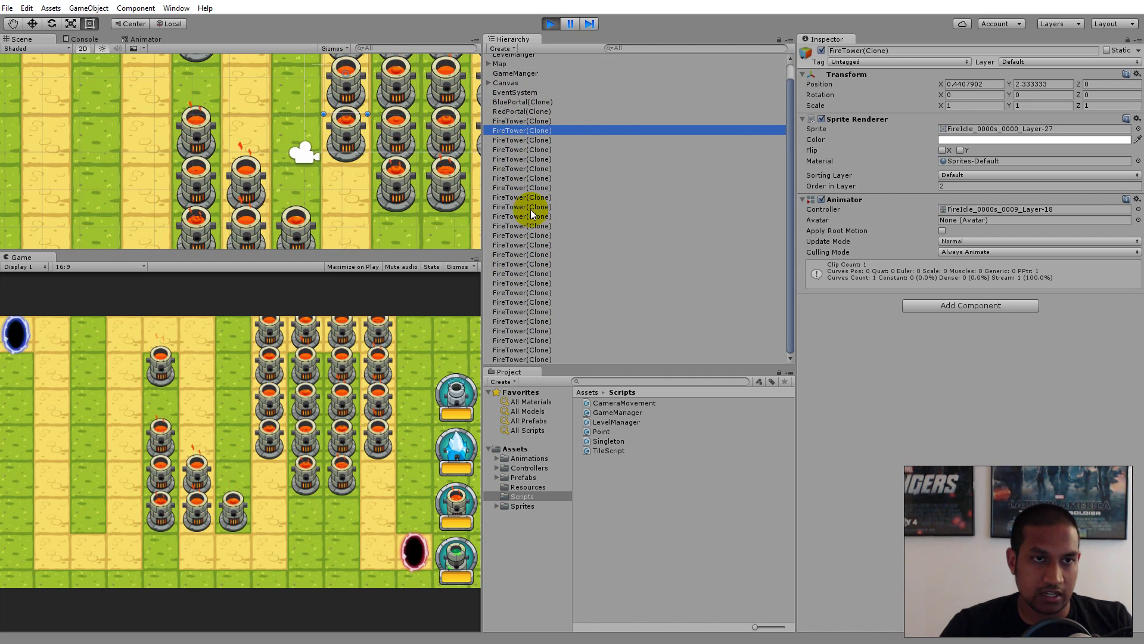
pyautogui.click(488, 63)
pyautogui.click(525, 139)
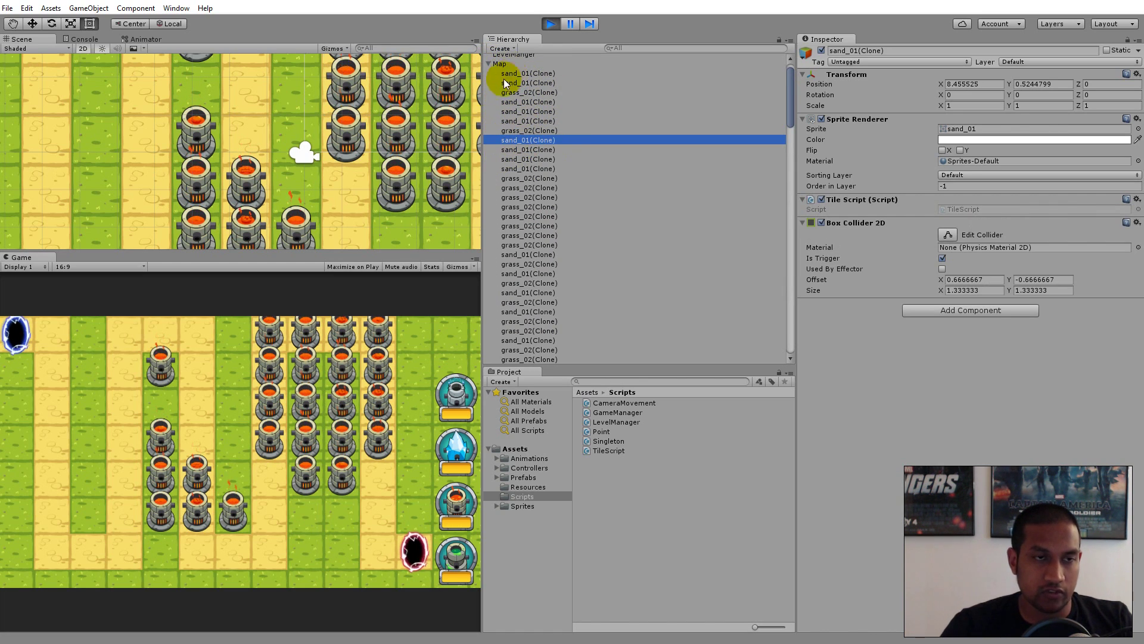
# - Inspect the isolated fire tower and the grass tile beneath it in the Scene view and Hierarchy, and stop the game
pyautogui.scroll(-4, 252, 126)
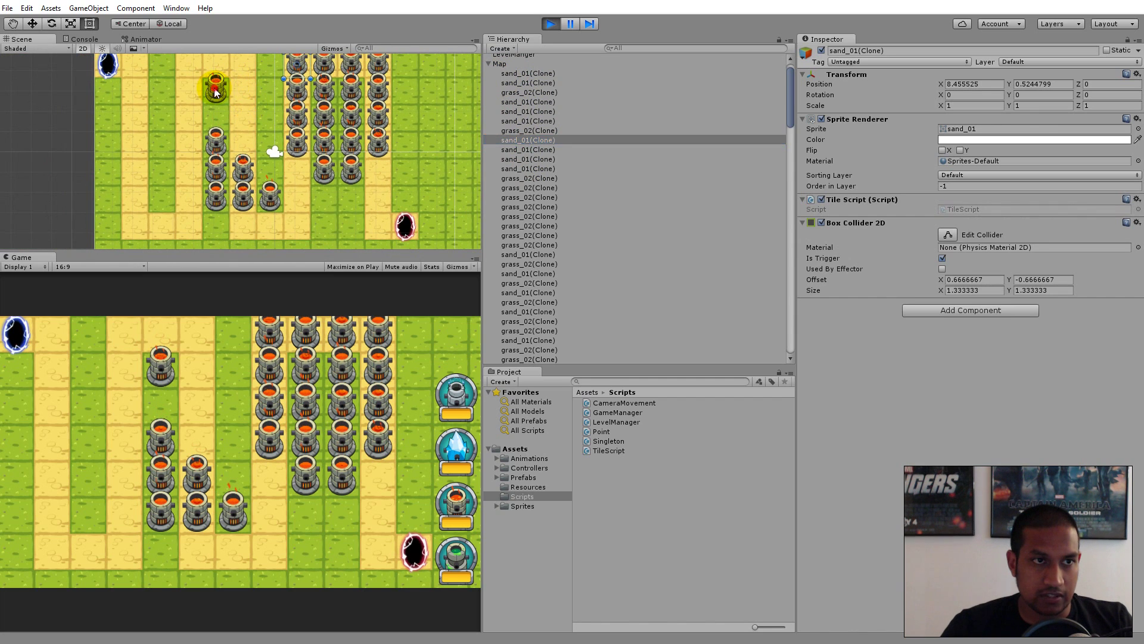
pyautogui.click(216, 85)
pyautogui.scroll(2, 245, 95)
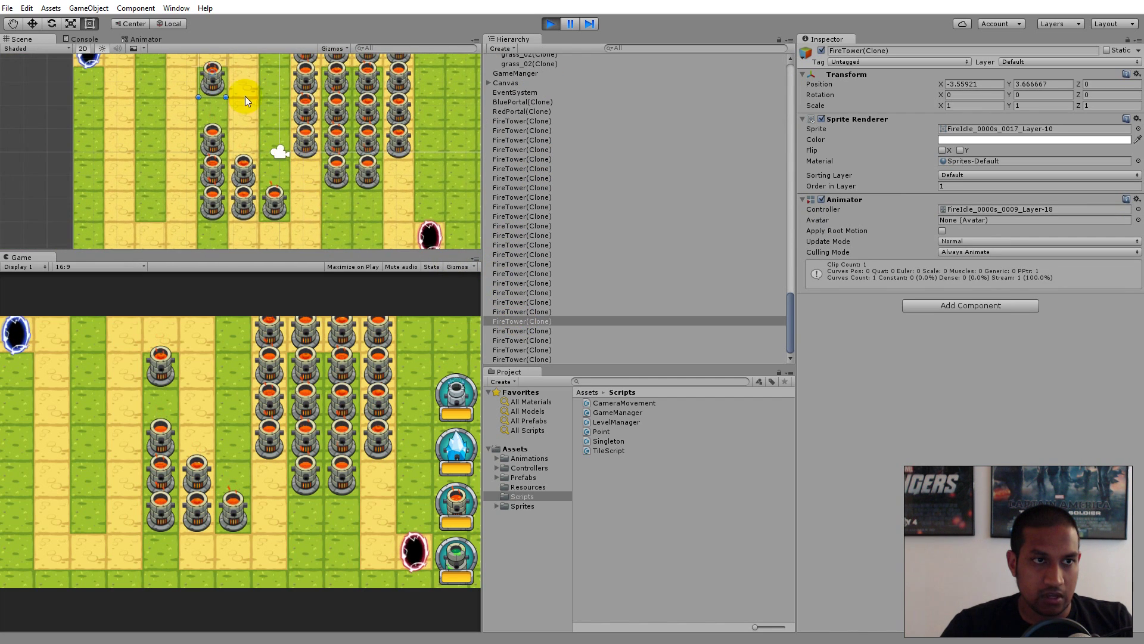
pyautogui.click(200, 89)
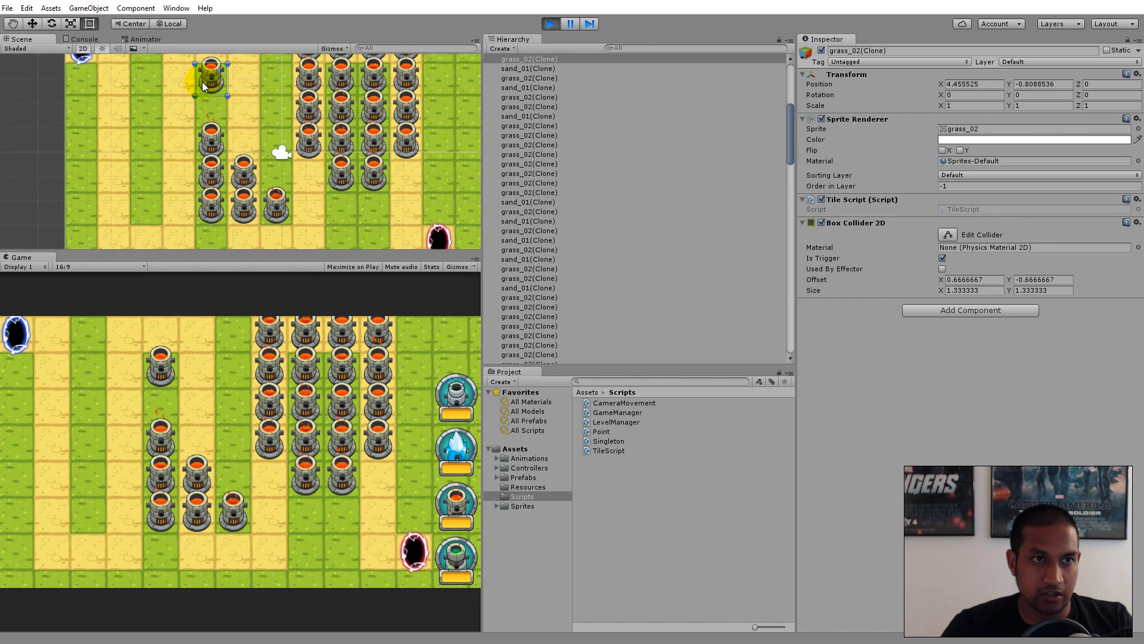
pyautogui.scroll(4, 609, 331)
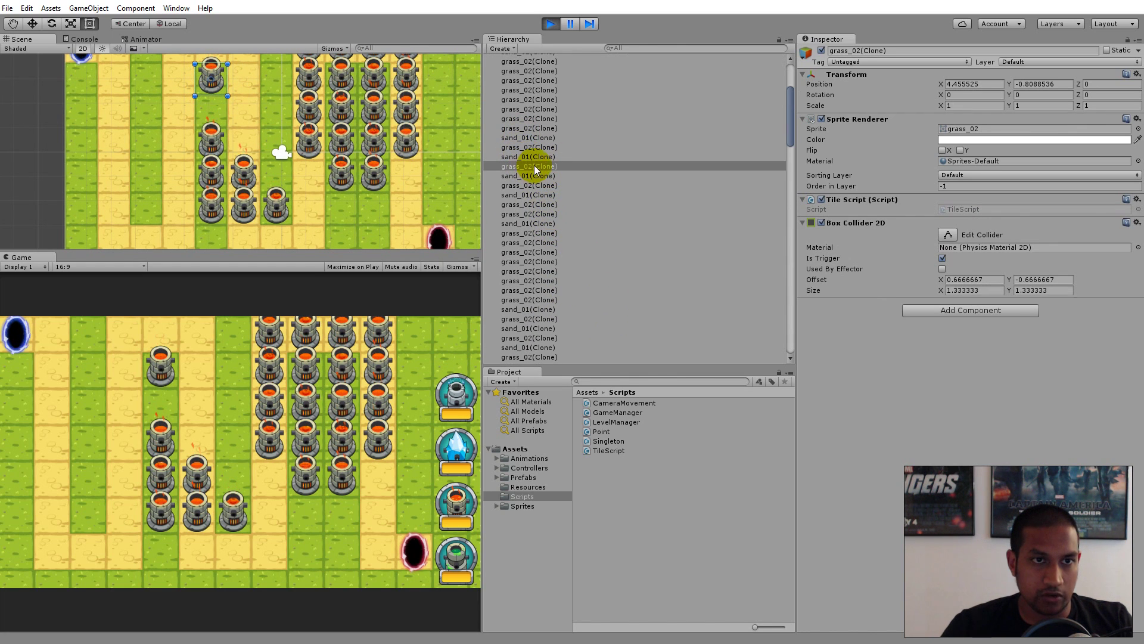
pyautogui.click(551, 24)
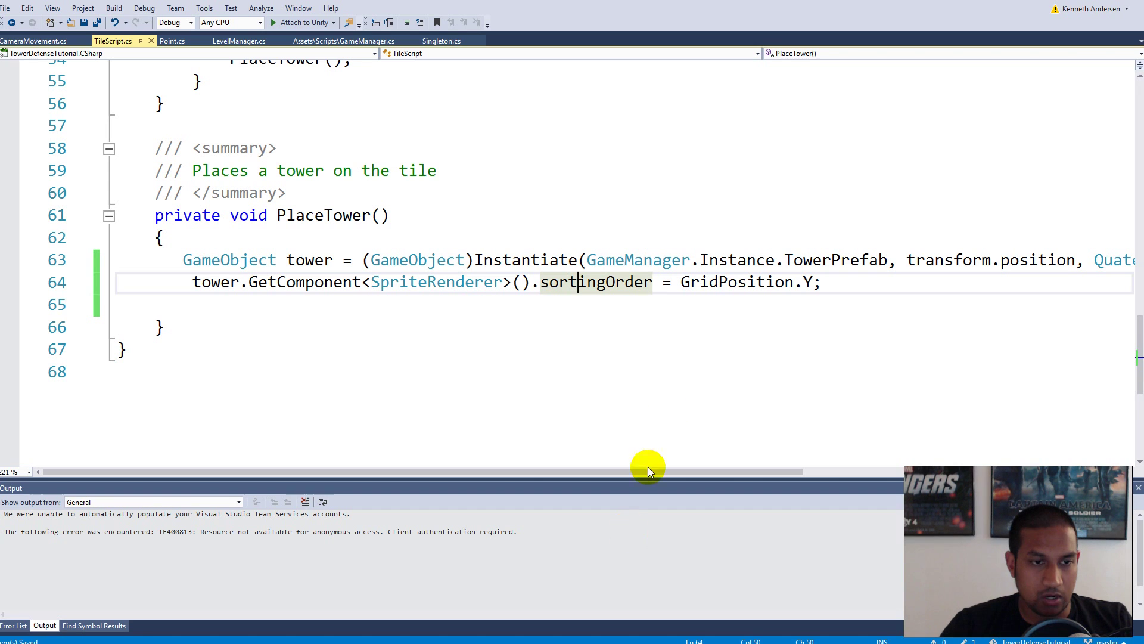
# - Below the sortingOrder line in PlaceTower, add the statement tower.transform.SetParent(transform); to parent the tower to its tile
pyautogui.click(895, 283)
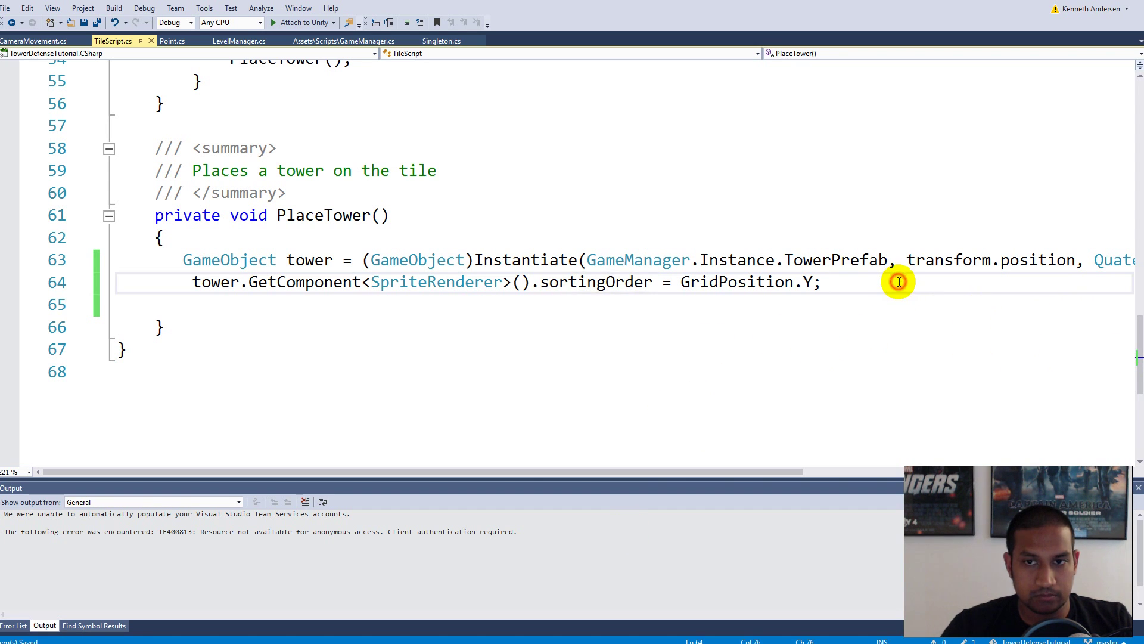
pyautogui.press('Return')
pyautogui.press('Return')
pyautogui.write('tower.')
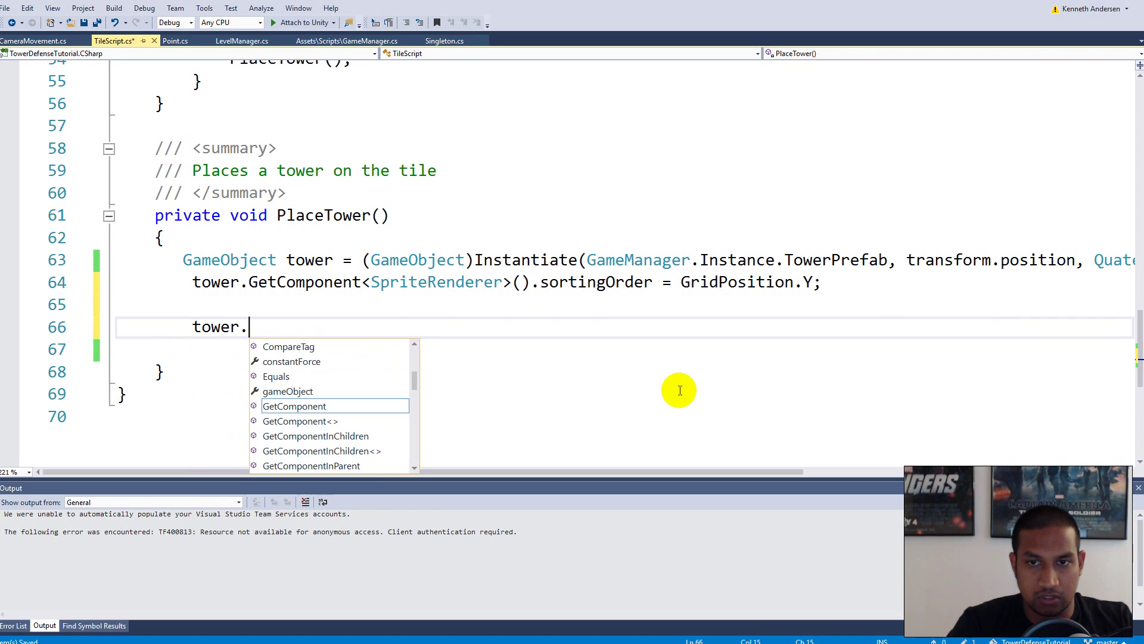
pyautogui.write('transform.set')
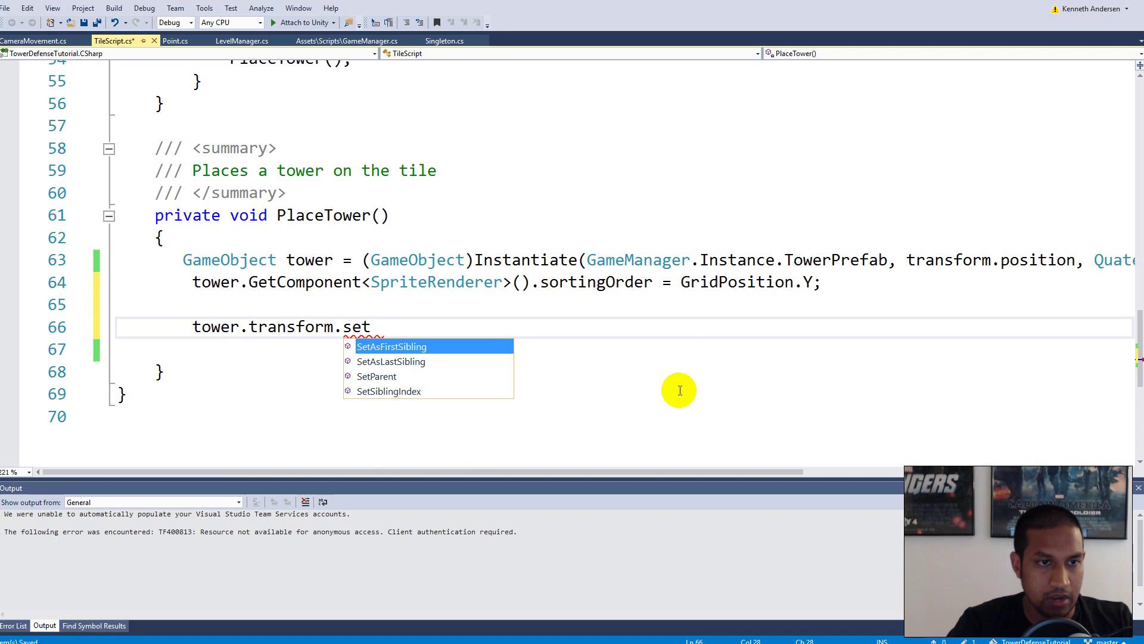
pyautogui.write('pa')
pyautogui.press('Tab')
pyautogui.write('(')
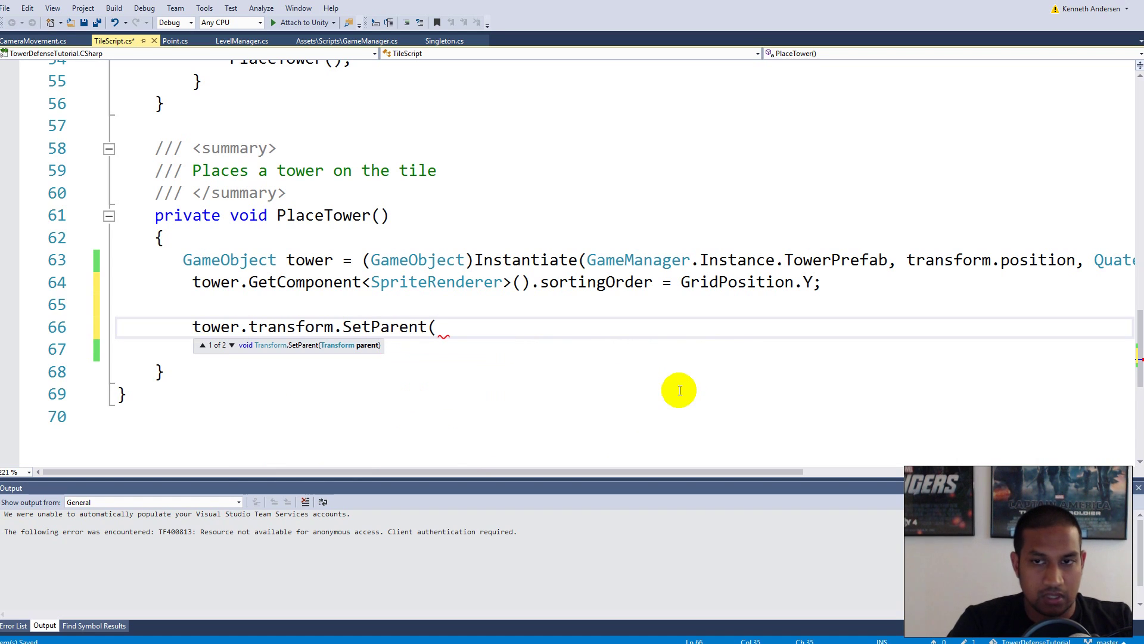
pyautogui.write('transform);')
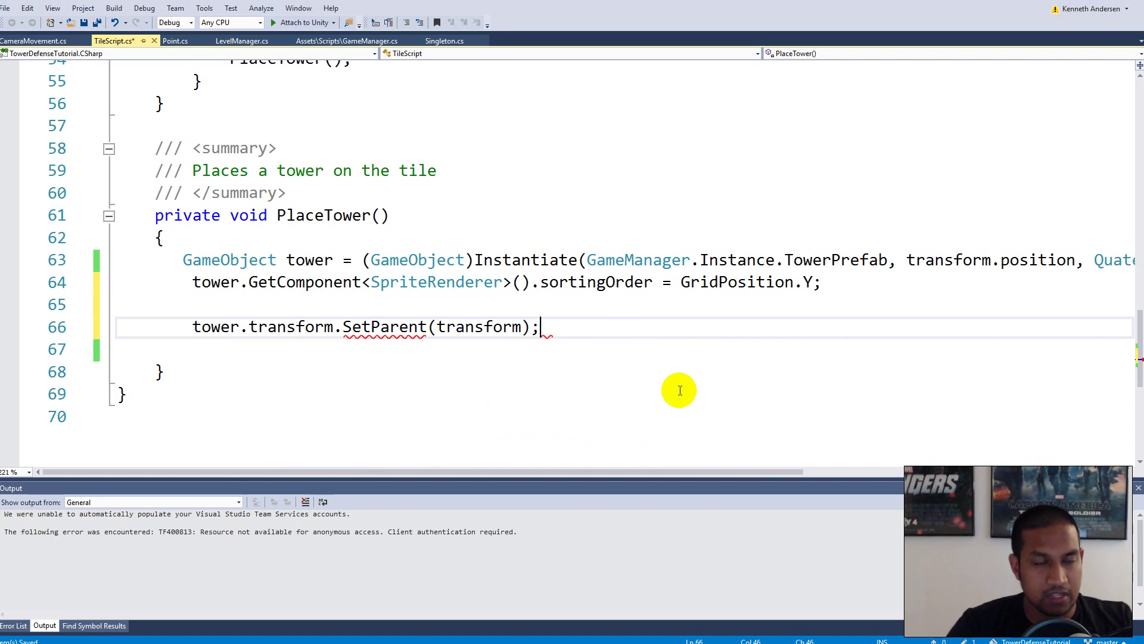
# - Examine the parenting statement's parts: the tower variable, its transform, the SetParent call and the transform argument
pyautogui.click(326, 259)
pyautogui.doubleClick(326, 259)
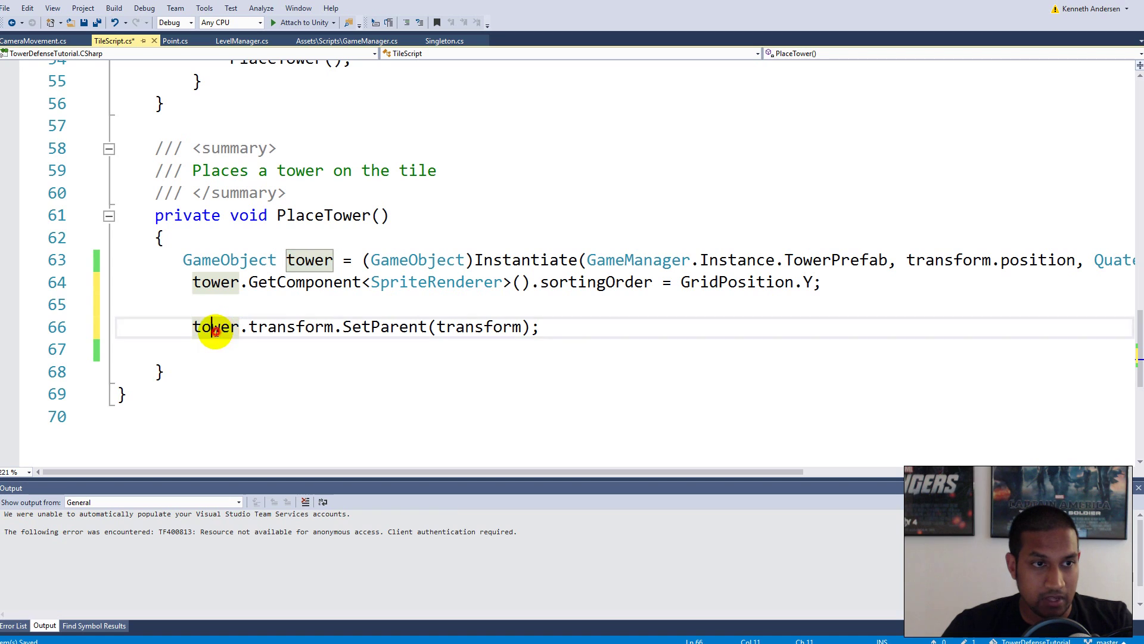
pyautogui.doubleClick(294, 333)
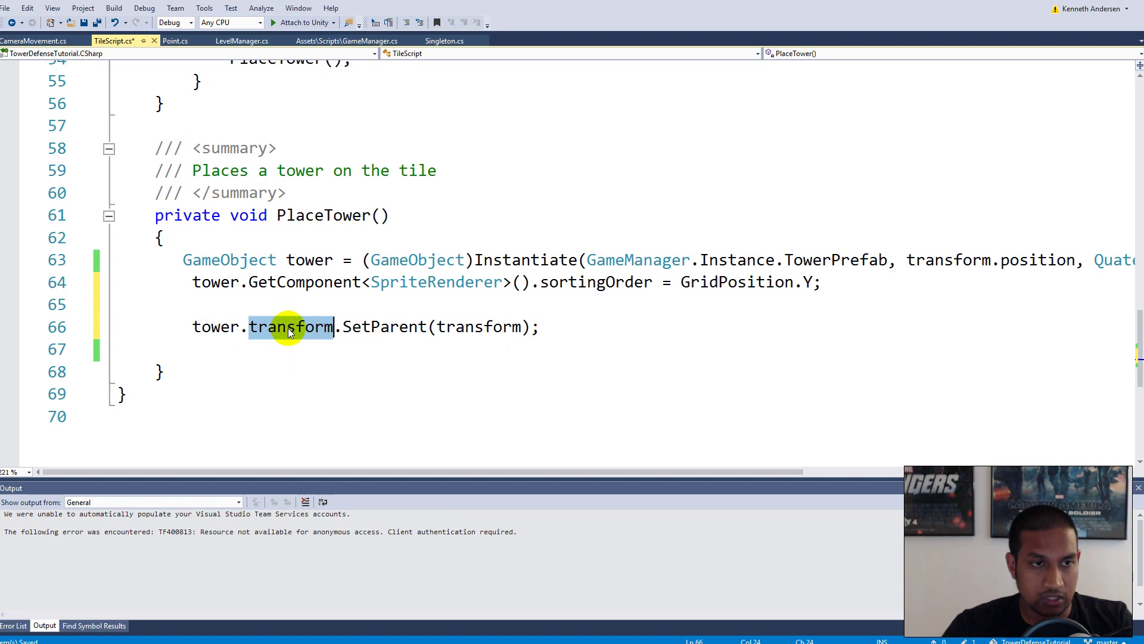
pyautogui.doubleClick(388, 328)
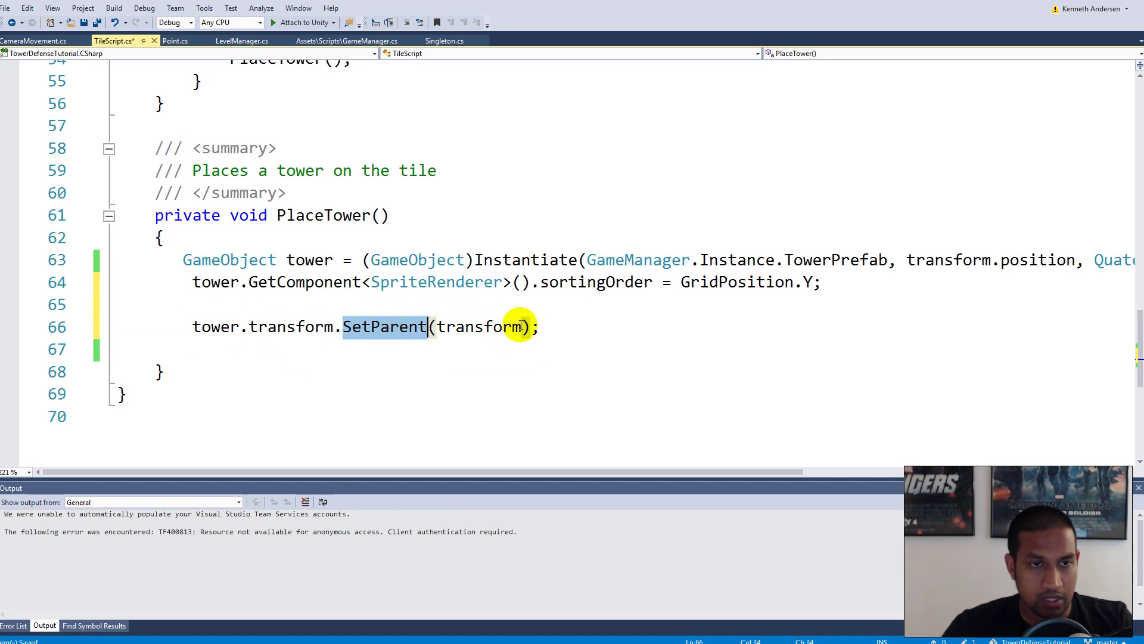
pyautogui.doubleClick(444, 328)
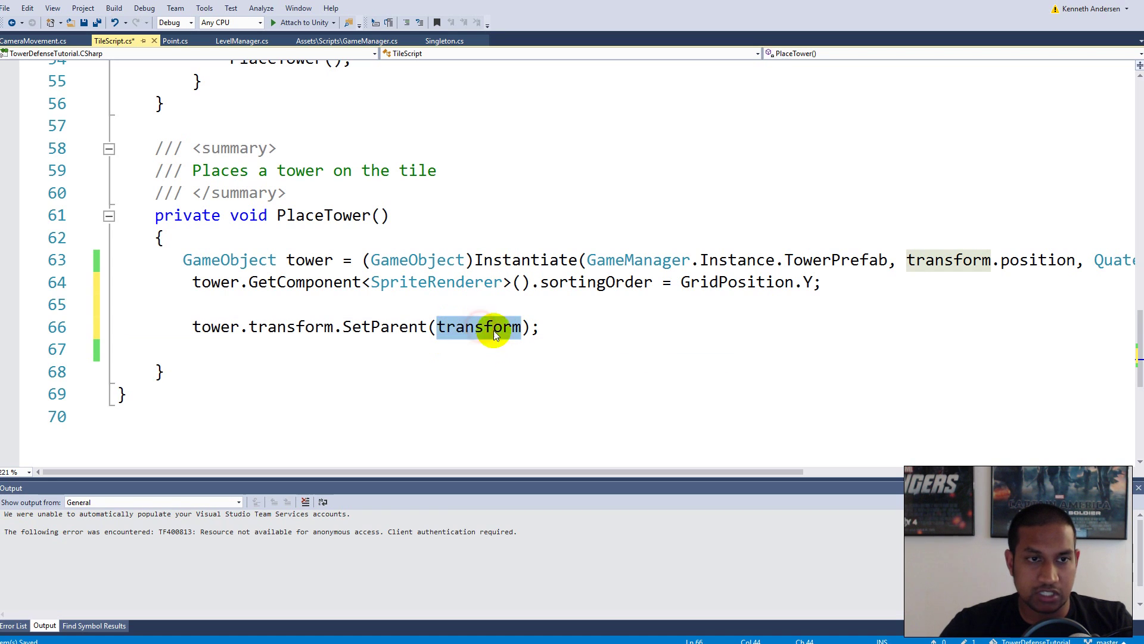
pyautogui.press('Right')
# - Switch to Unity, run the game, place one fire tower on the grass, and stop the game
pyautogui.hotkey('alt', 'Tab')
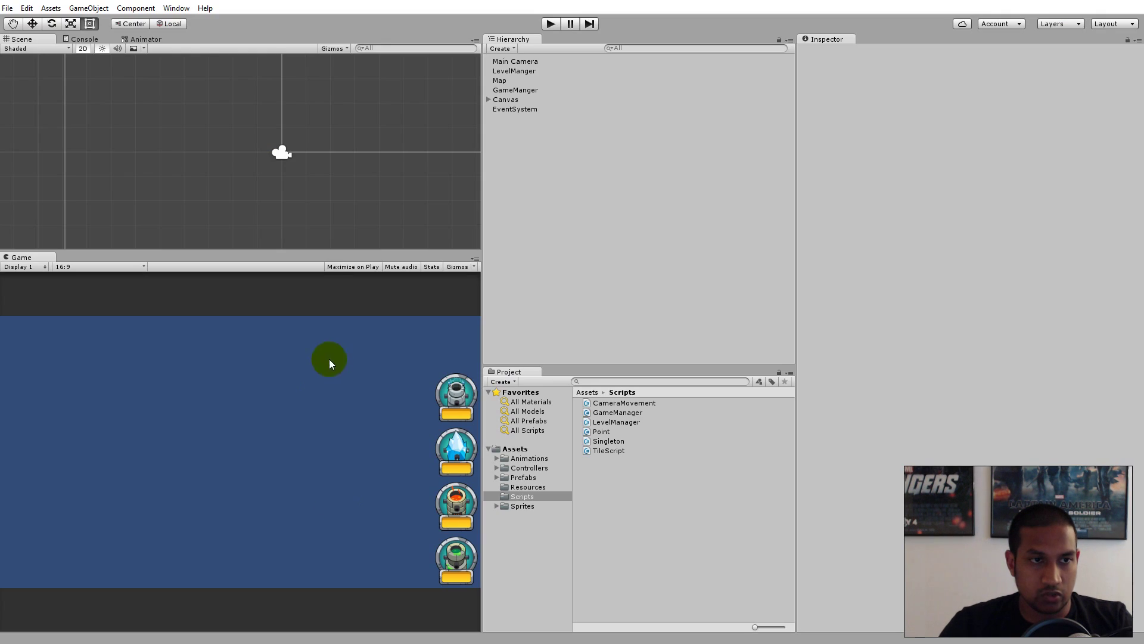
pyautogui.click(549, 23)
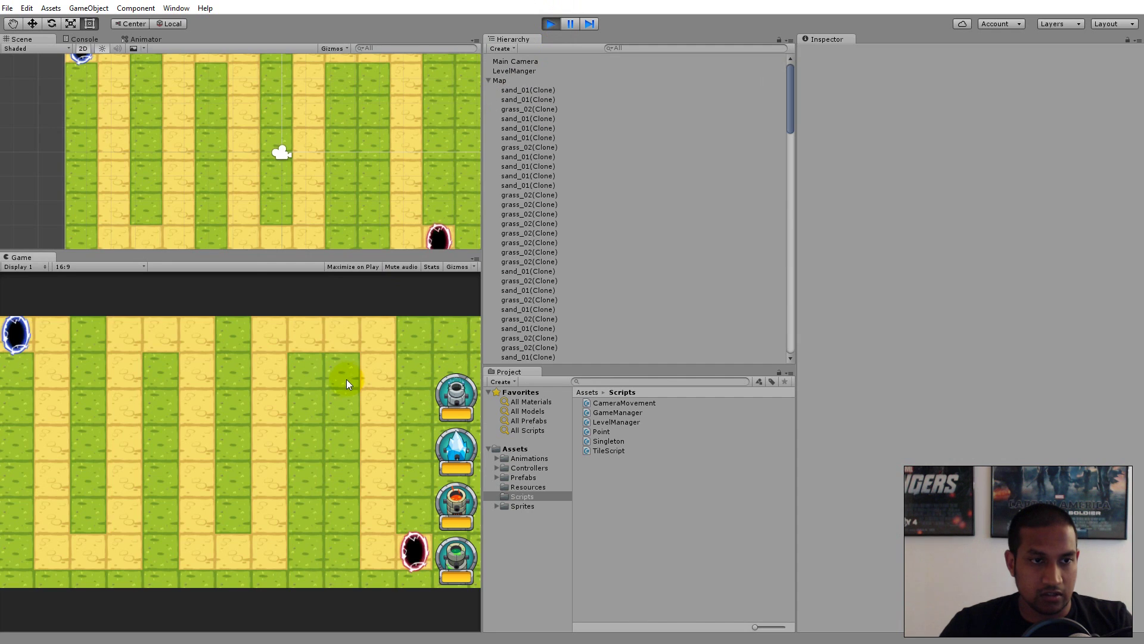
pyautogui.click(337, 367)
pyautogui.click(349, 279)
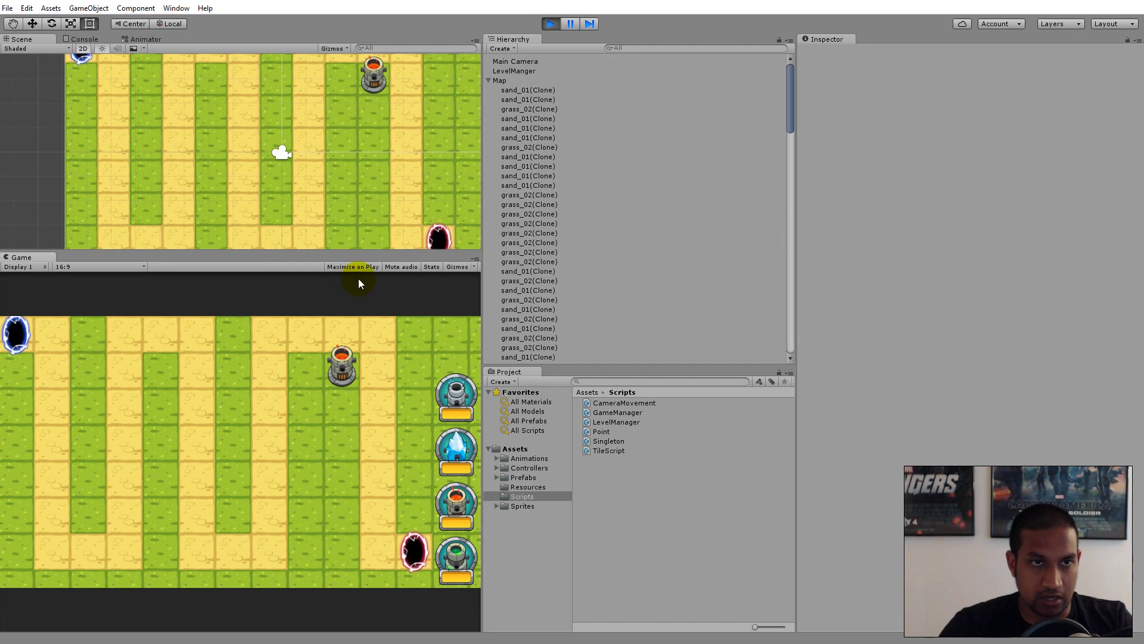
pyautogui.click(549, 24)
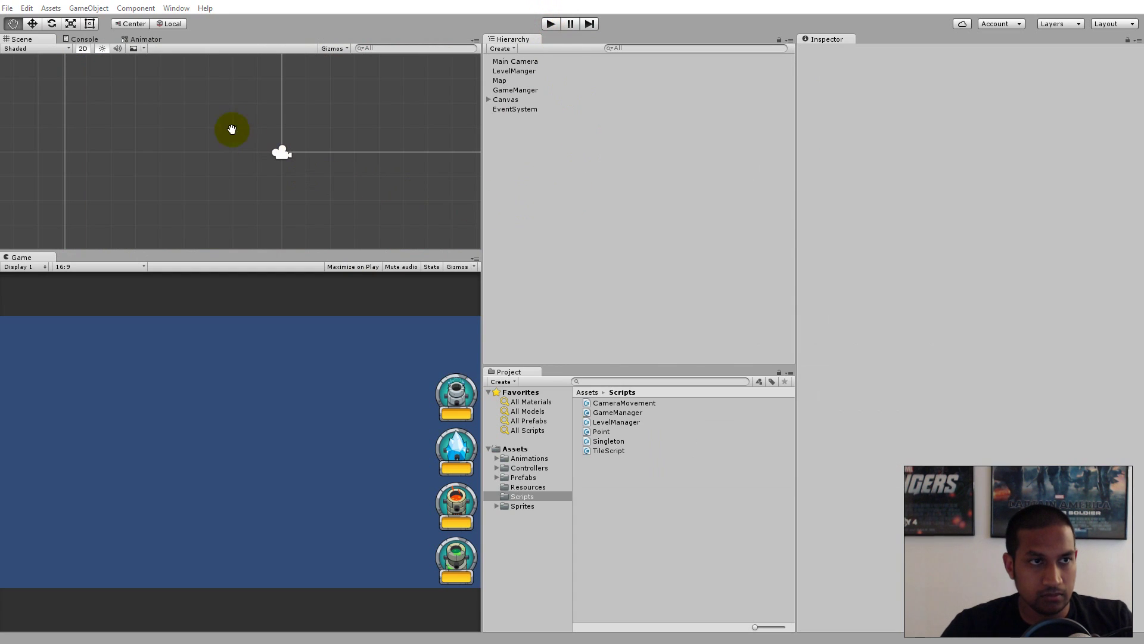
# - Save TileScript in Visual Studio and run the game again in Unity
pyautogui.hotkey('alt', 'Tab')
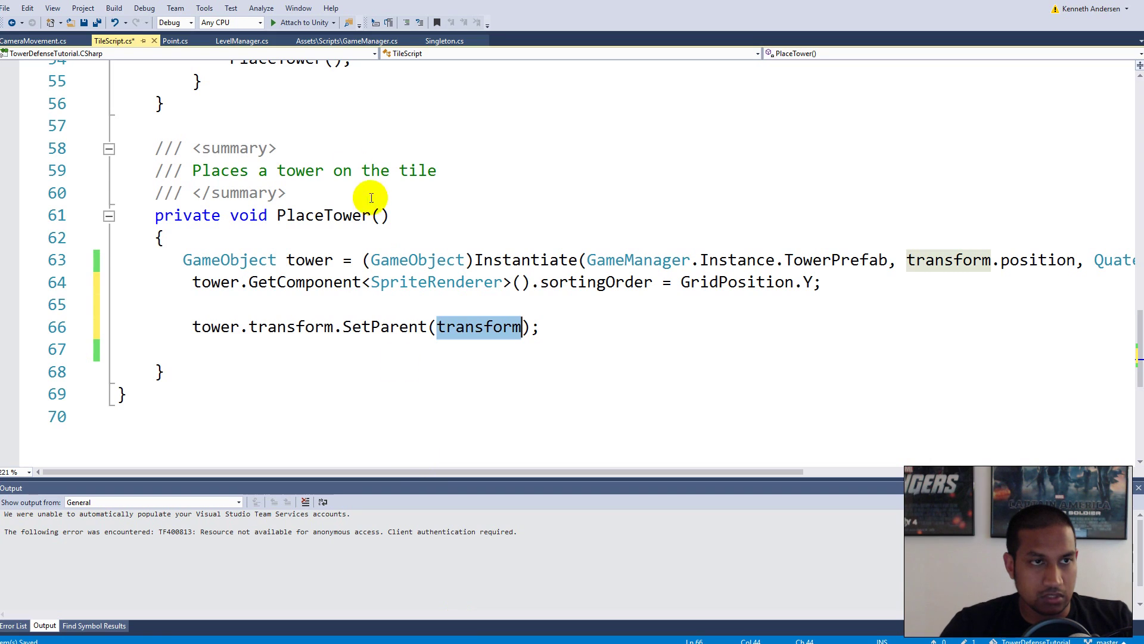
pyautogui.click(99, 22)
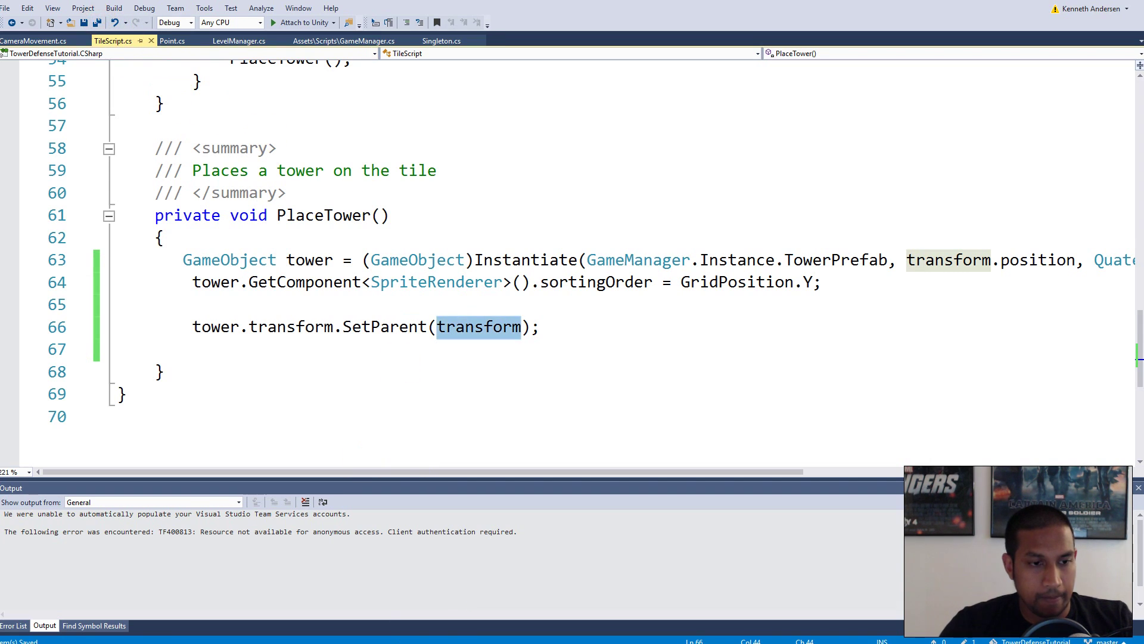
pyautogui.hotkey('alt', 'Tab')
pyautogui.click(547, 25)
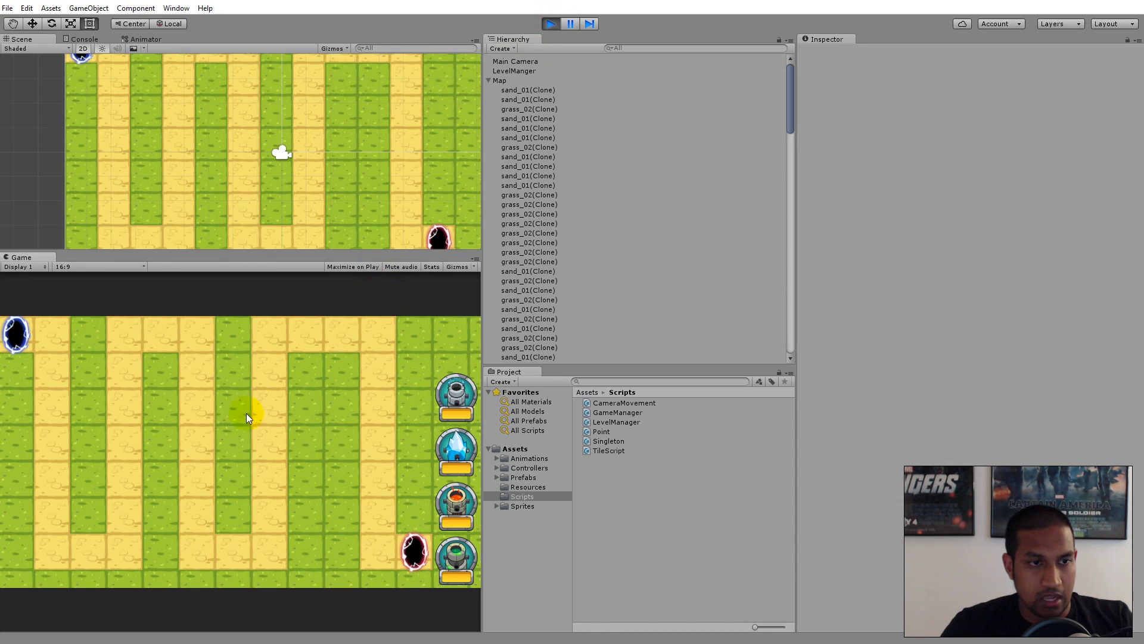
# - Place a fire tower on a sand tile, expand that tile in the Hierarchy, and select the nested FireTower(Clone)
pyautogui.click(252, 416)
pyautogui.scroll(-5, 563, 254)
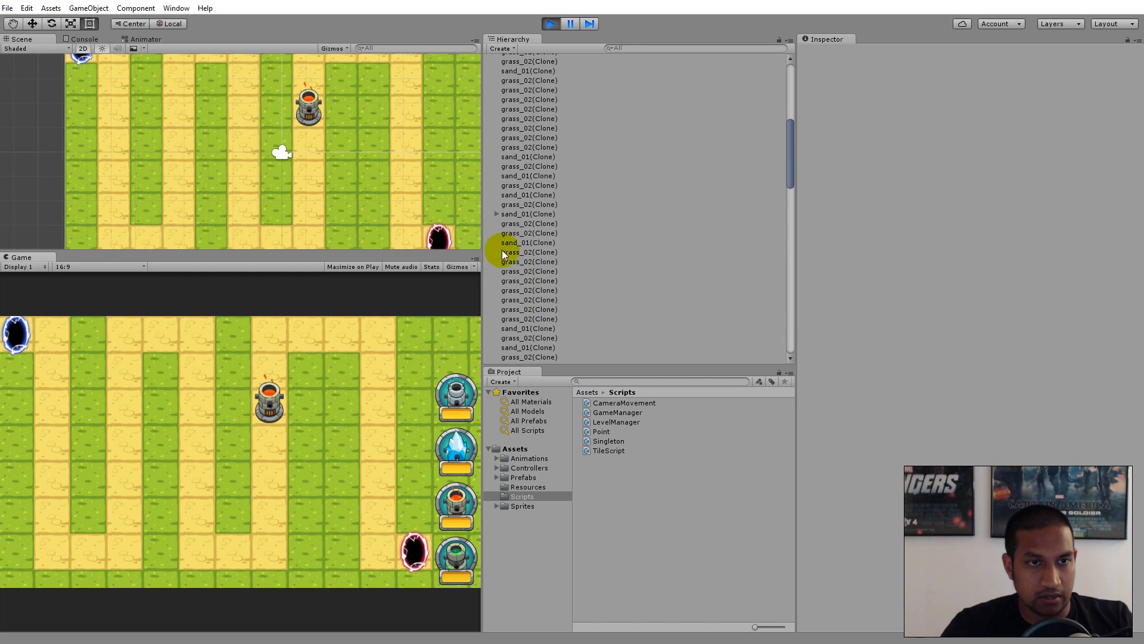
pyautogui.click(497, 214)
pyautogui.click(540, 223)
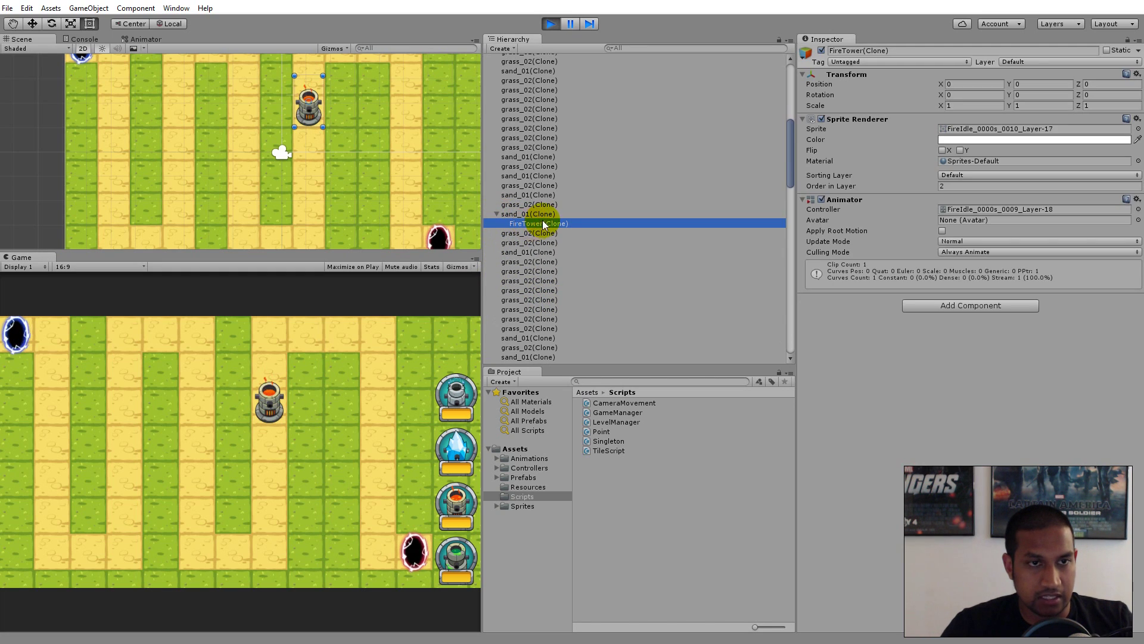
# - Place eleven more fire towers scattered across the map's grass and sand tiles
pyautogui.click(151, 410)
pyautogui.click(197, 474)
pyautogui.click(269, 509)
pyautogui.click(341, 365)
pyautogui.click(242, 361)
pyautogui.click(269, 438)
pyautogui.click(341, 440)
pyautogui.click(341, 509)
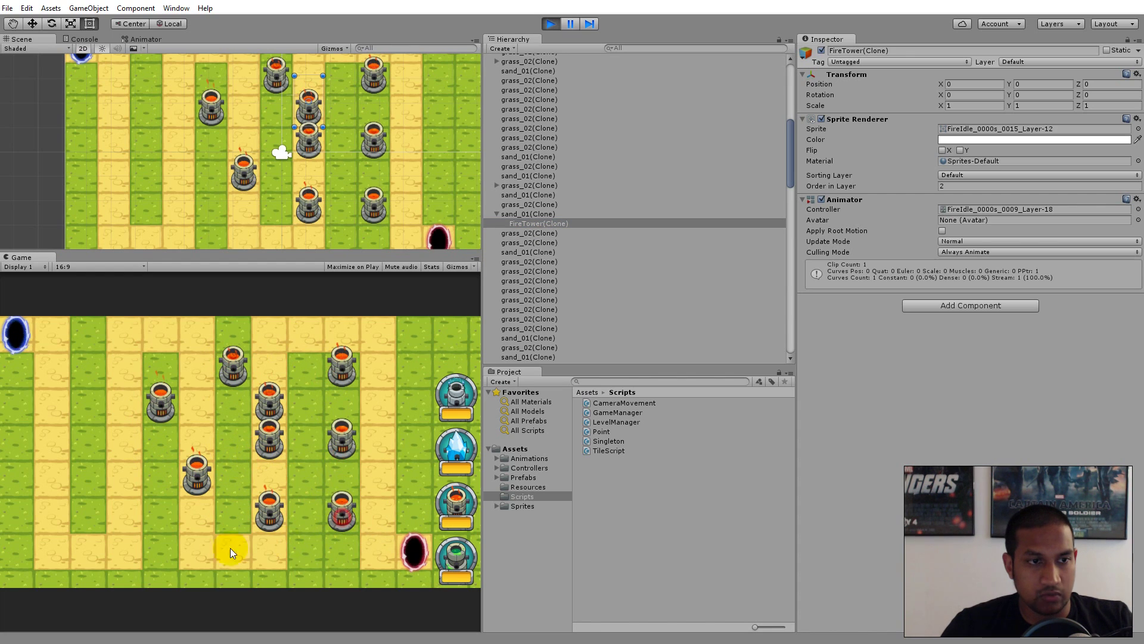
pyautogui.click(161, 546)
pyautogui.click(52, 474)
pyautogui.click(49, 436)
# - Look through Map's tiles for the parented towers in the Hierarchy and collapse Map to check the top-level list
pyautogui.scroll(3, 673, 208)
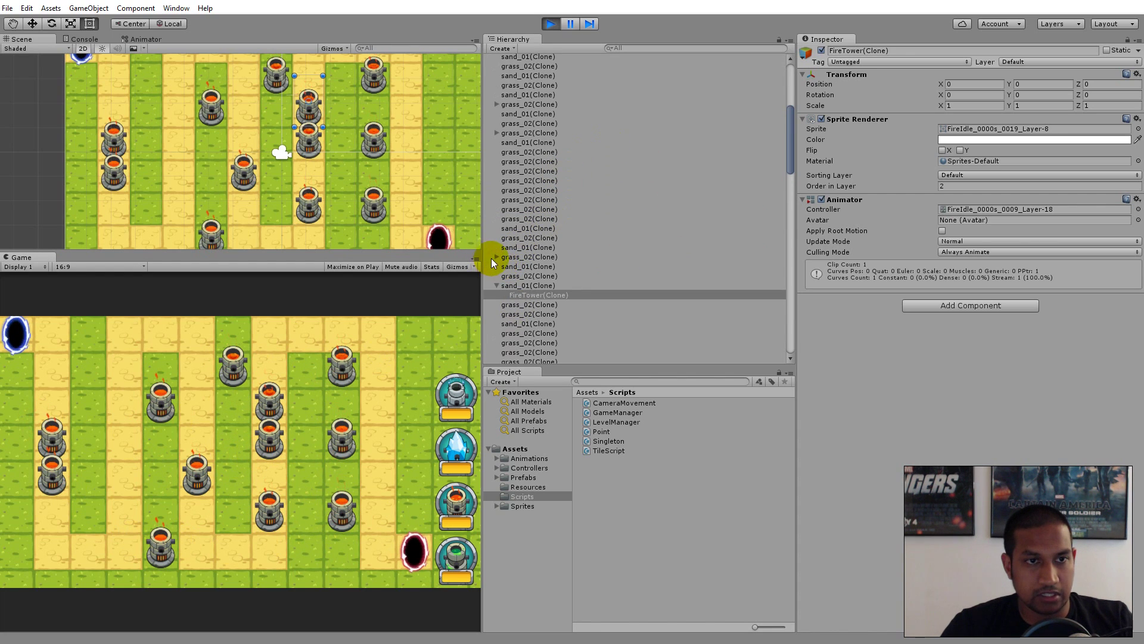
pyautogui.scroll(5, 545, 317)
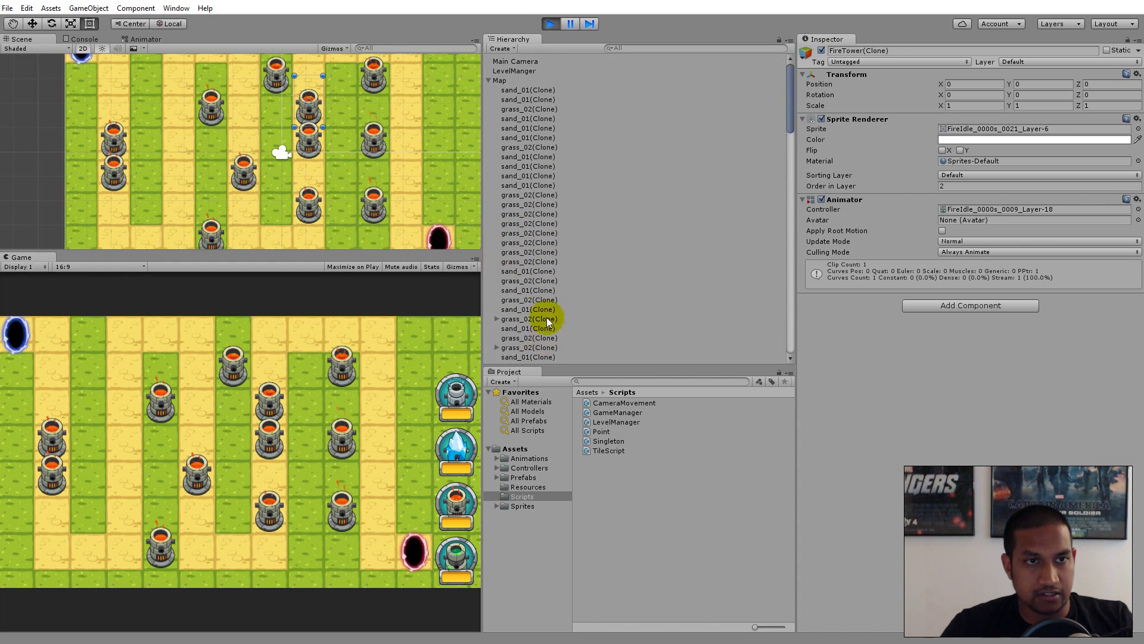
pyautogui.click(488, 80)
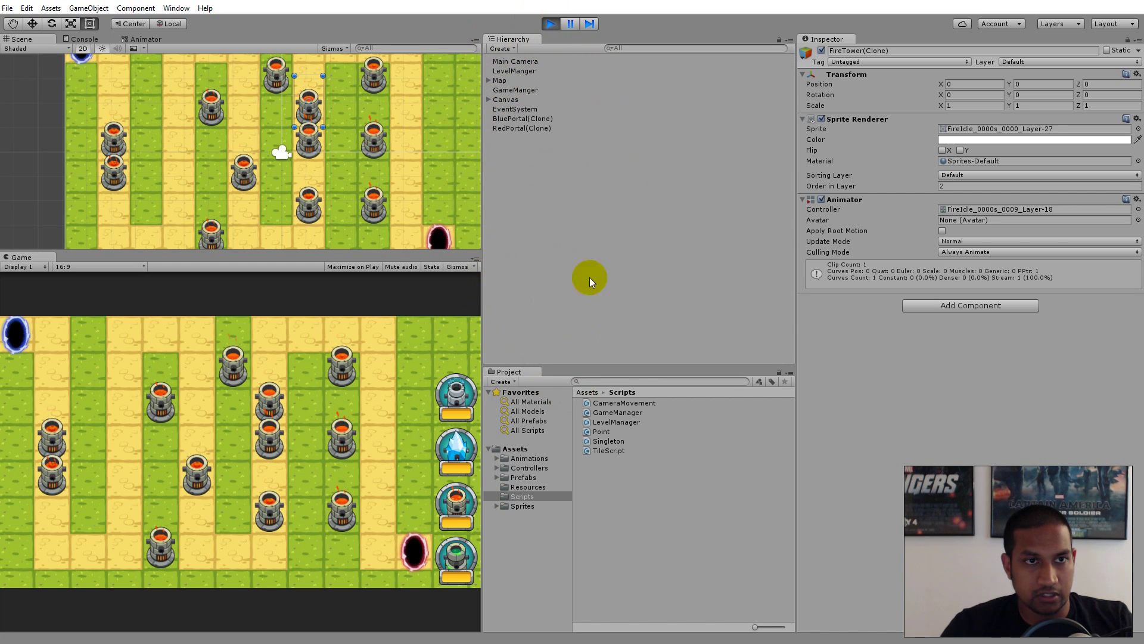
# - Stop the game and switch to TileScript in Visual Studio
pyautogui.click(550, 24)
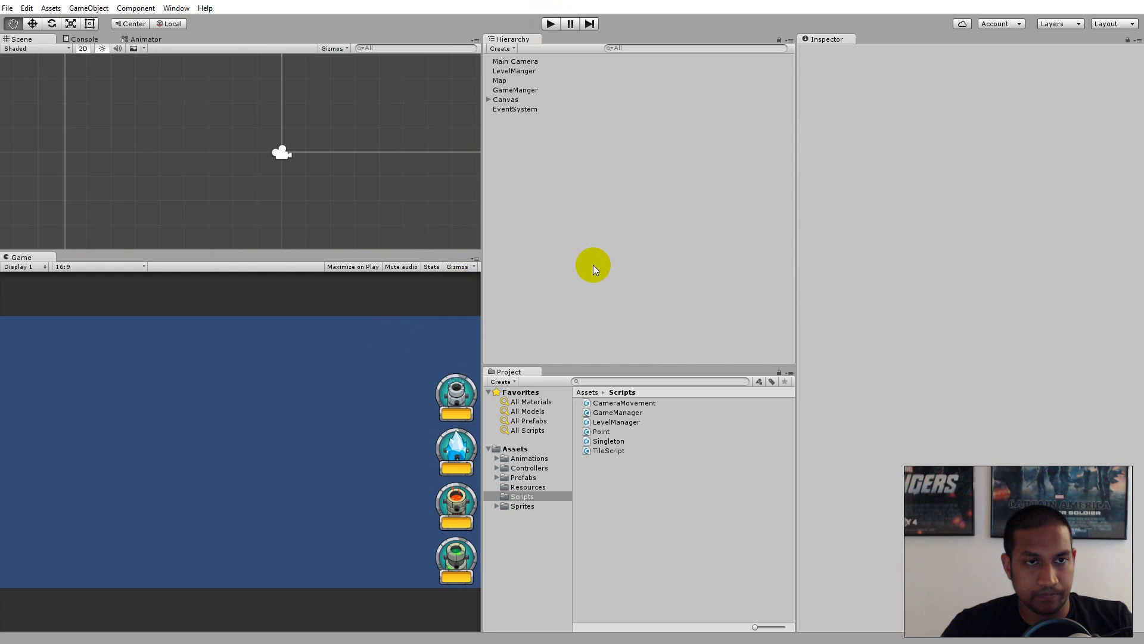
pyautogui.hotkey('alt', 'Tab')
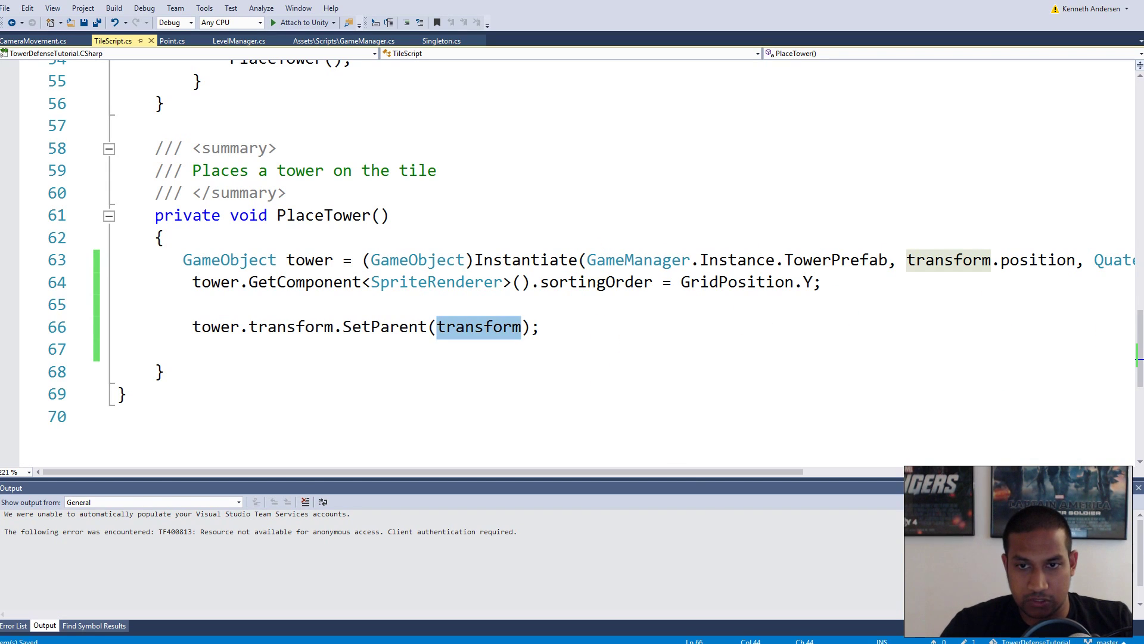